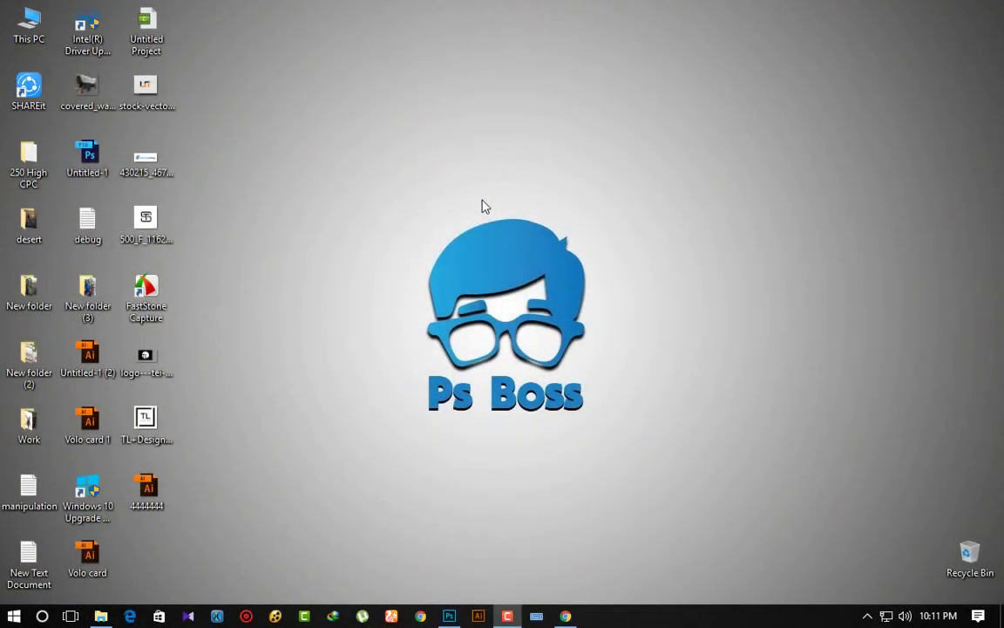
Step: Refresh the desktop and bring Photoshop forward with the blank Untitled-1 document
right_click(485, 206)
left_click(520, 246)
left_click(449, 616)
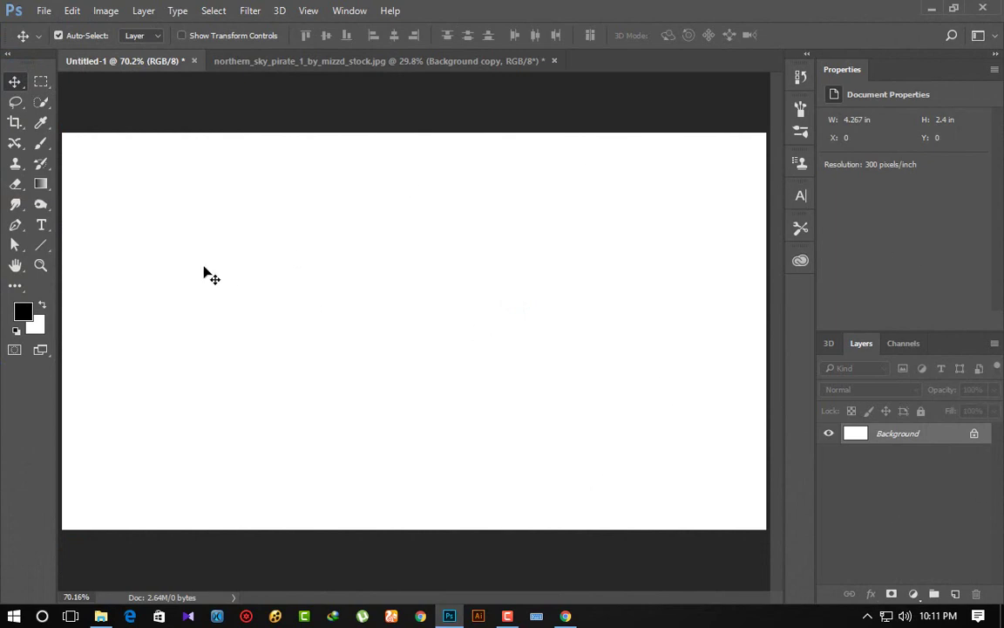
Step: Fill the canvas with 50% Gray, then drag landscape_stock8_by_colourize_stock.jpg into Photoshop
left_click(73, 12)
left_click(111, 231)
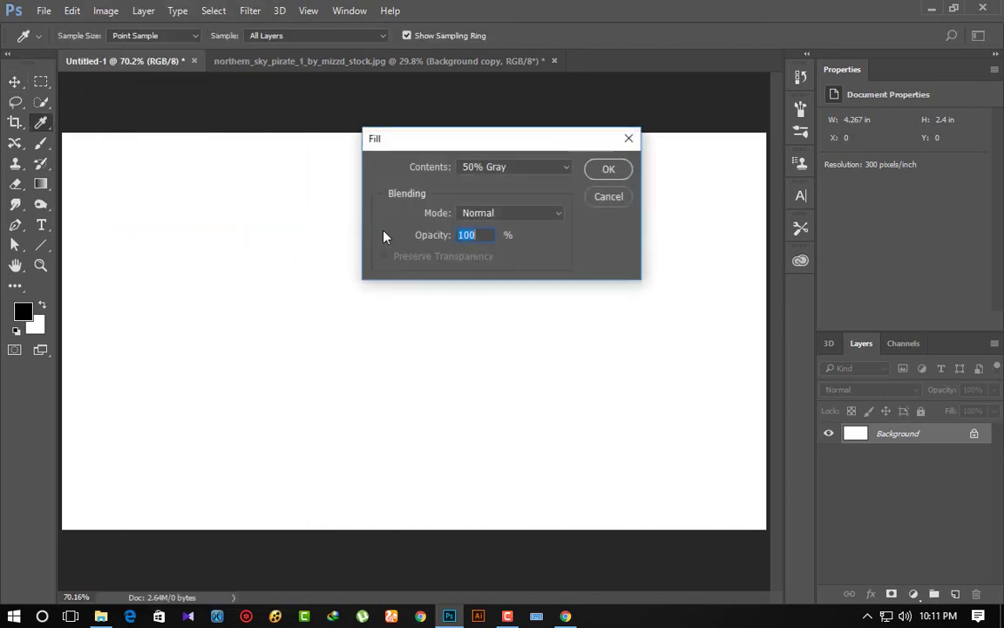
left_click(564, 167)
left_click(479, 278)
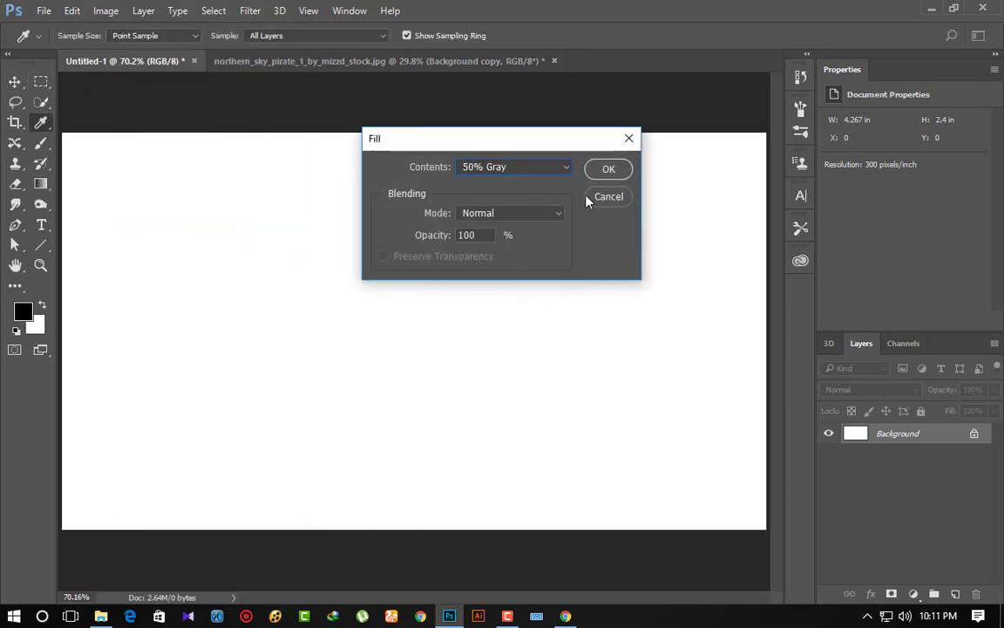
key("v")
left_click(608, 168)
left_click(101, 615)
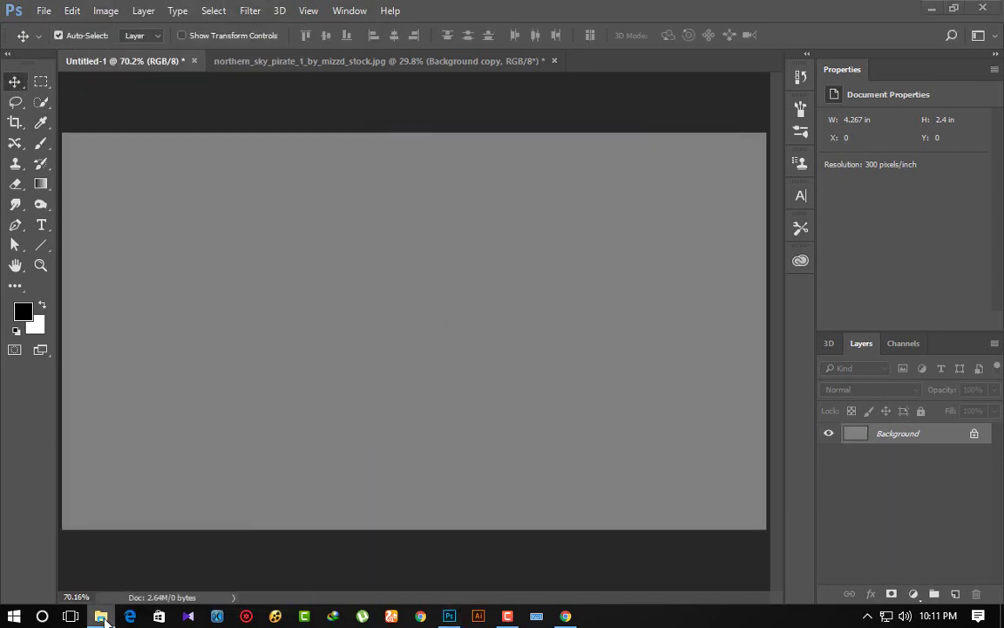
mouse_move(452, 116)
left_mouse_down()
mouse_move(491, 525)
mouse_move(448, 610)
mouse_move(451, 442)
left_mouse_up()
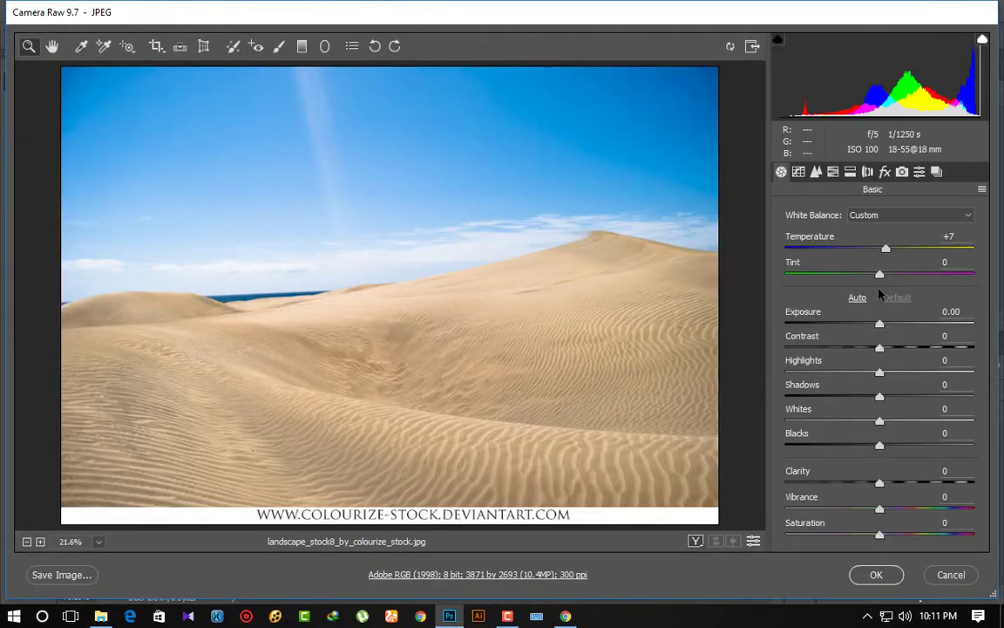
Step: In Camera Raw set Exposure -0.50, Contrast -28, Highlights +37, Shadows +26, and place the photo
mouse_move(870, 328)
left_mouse_down()
mouse_move(846, 349)
mouse_move(892, 375)
mouse_move(916, 374)
mouse_move(909, 397)
left_mouse_up()
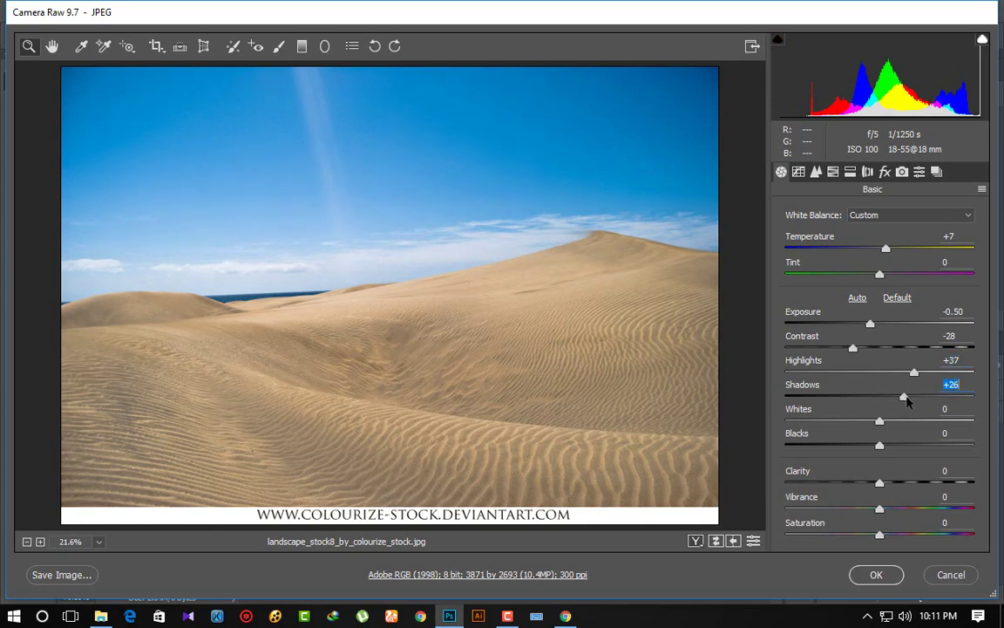
left_click(867, 582)
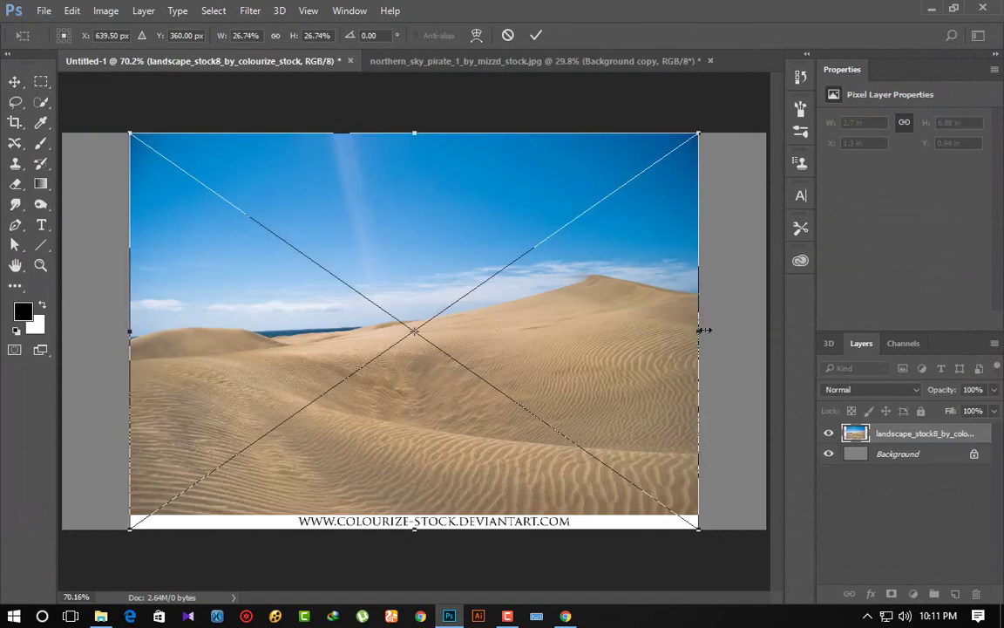
Step: Stretch the desert photo to both canvas edges, lower it, trim its top, and commit
left_click_drag(703, 329, 766, 329)
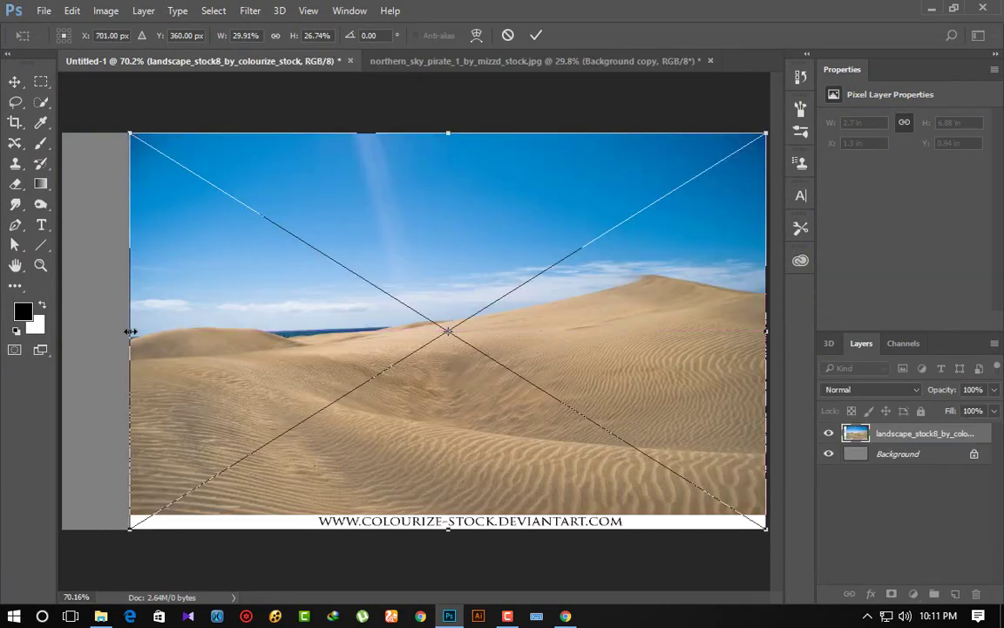
left_click_drag(130, 331, 67, 332)
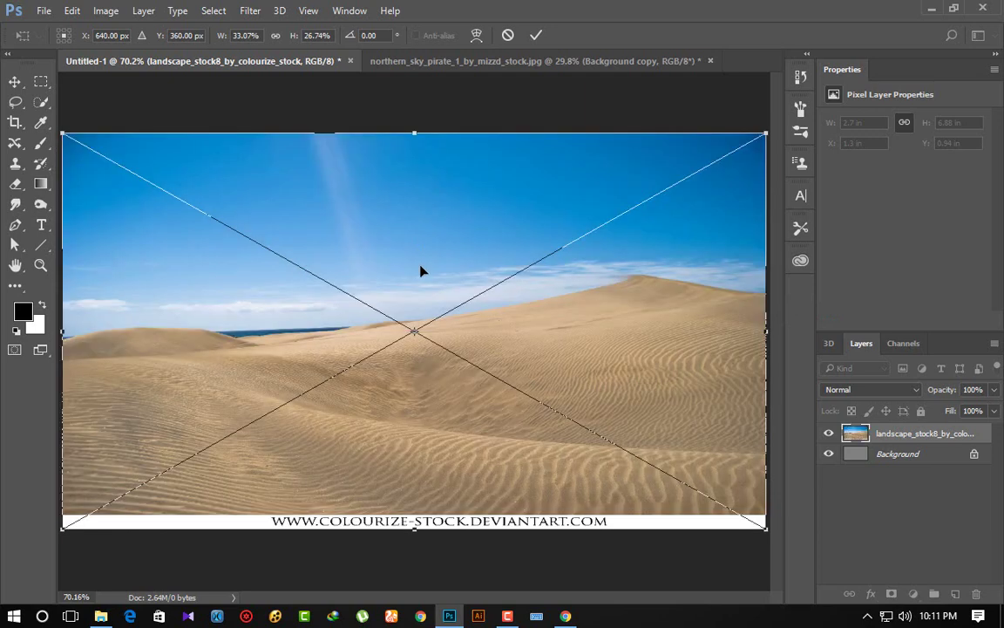
mouse_move(421, 271)
left_mouse_down()
mouse_move(425, 313)
mouse_move(423, 290)
left_mouse_up()
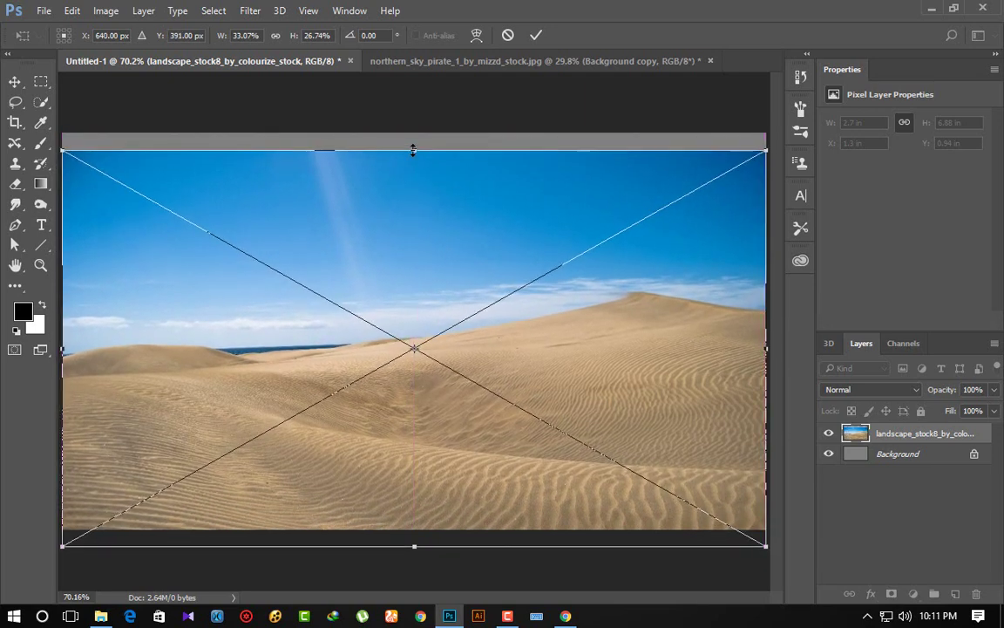
left_click_drag(414, 153, 414, 203)
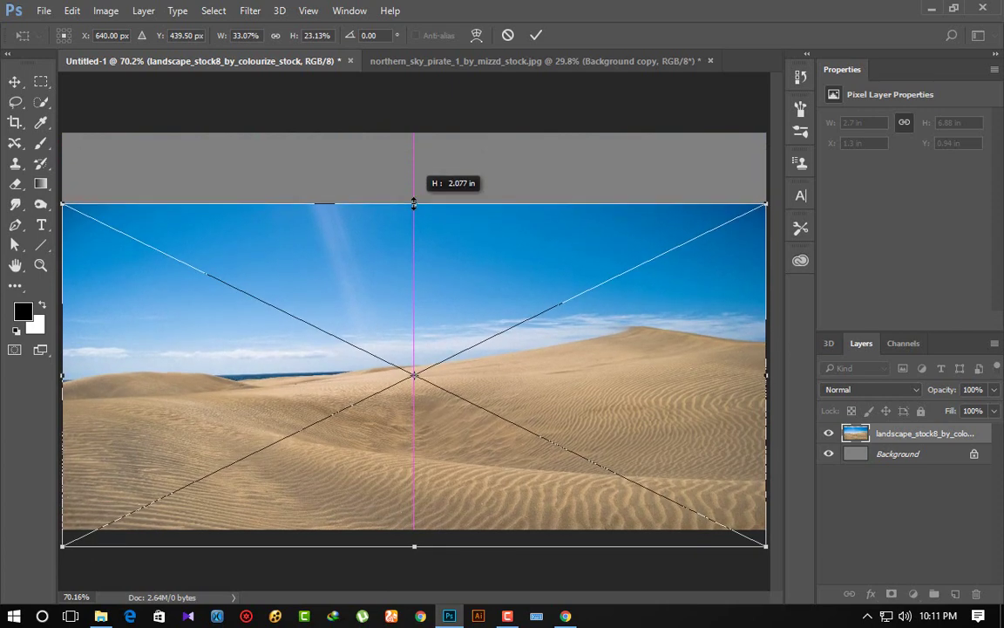
key("Return")
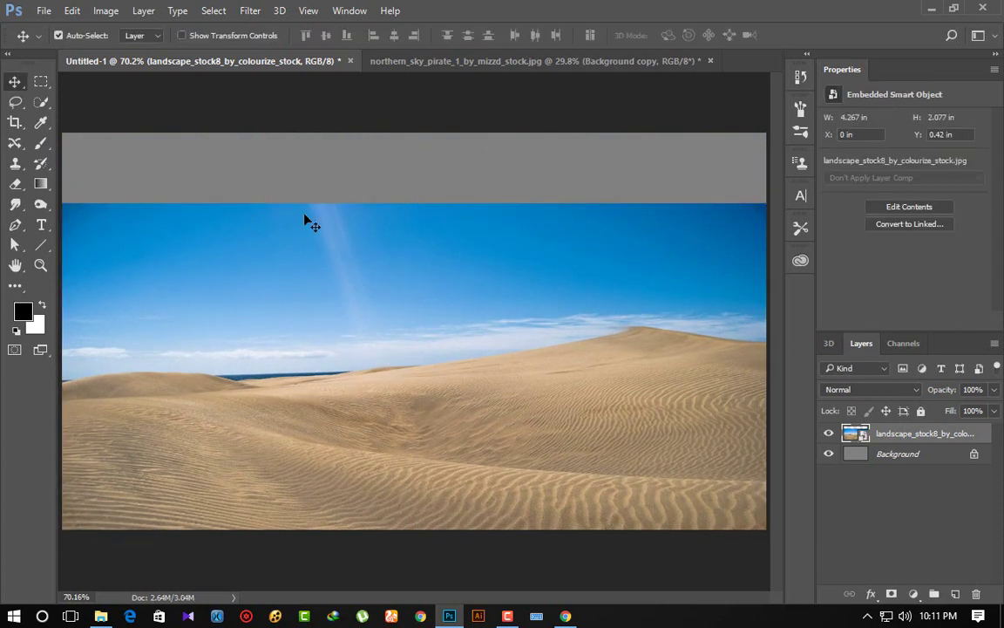
Step: Quick-select the blue sky and the dark sea strip in the desert photo
left_click(41, 102)
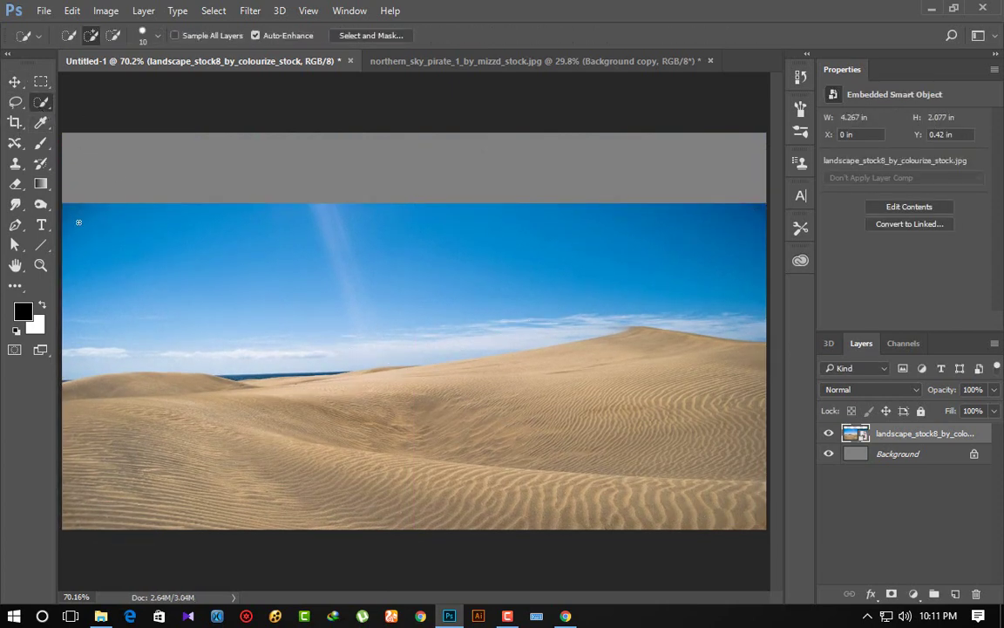
mouse_move(90, 224)
left_mouse_down()
mouse_move(435, 314)
mouse_move(555, 288)
left_mouse_up()
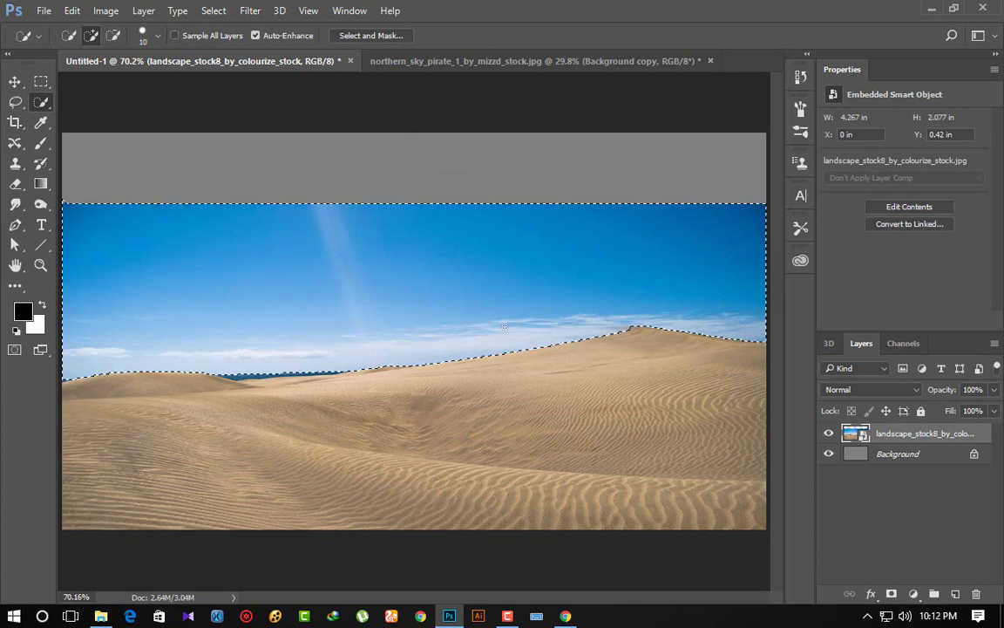
scroll(295, 398, "up", 5, "alt")
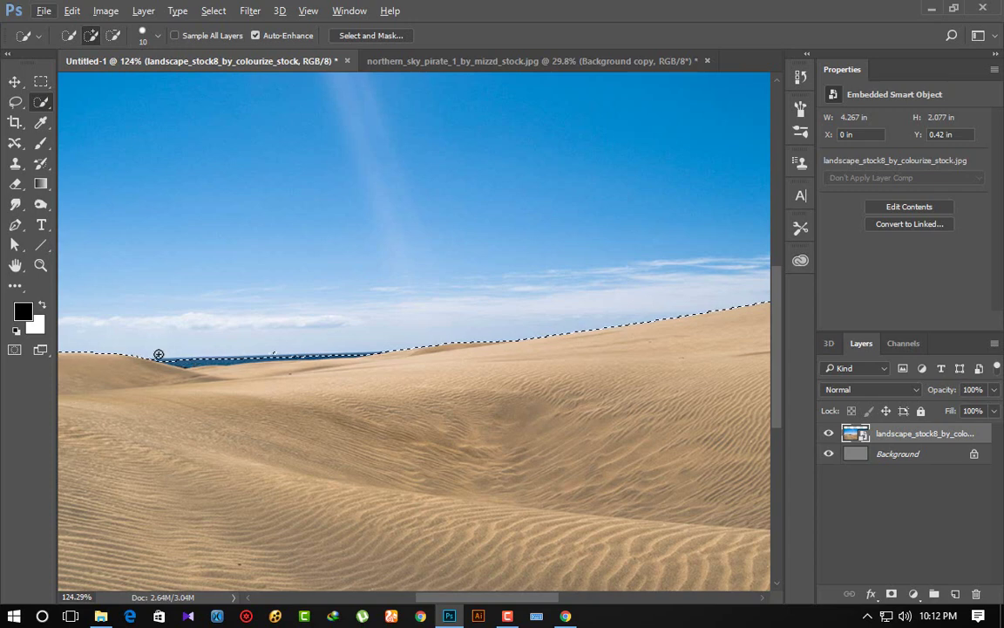
left_click_drag(159, 355, 273, 349)
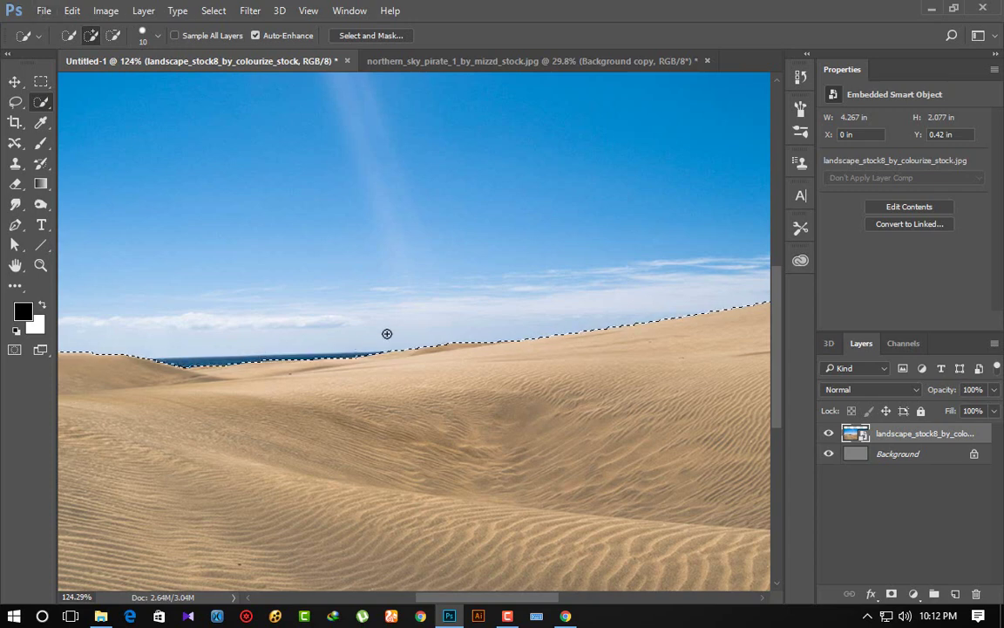
scroll(400, 323, "down", 2, "alt")
scroll(400, 322, "down", 2, "alt")
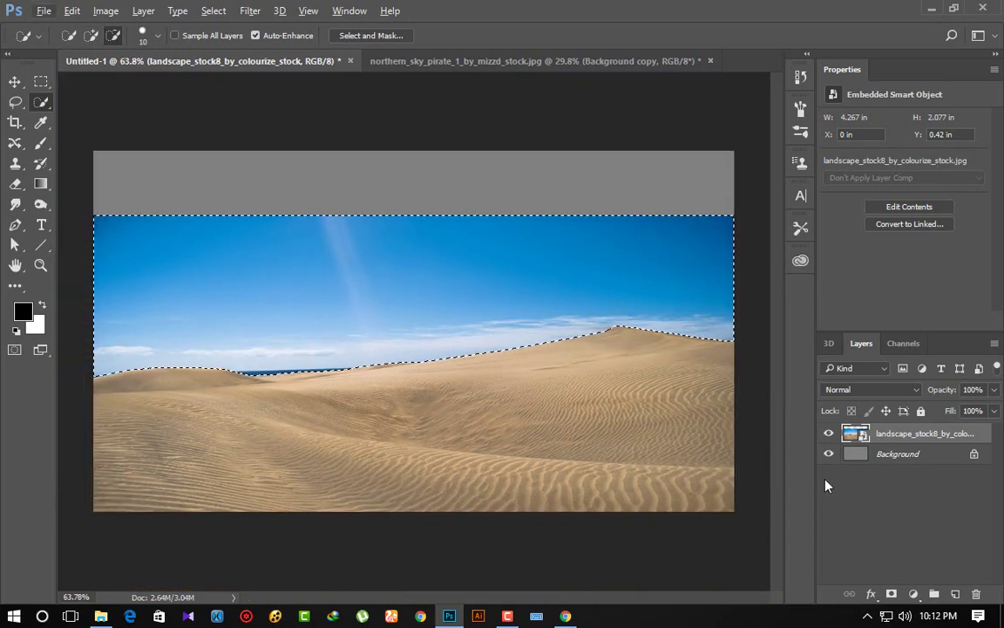
Step: Rasterize the desert layer, delete the selected sky and sea, and deselect
right_click(952, 438)
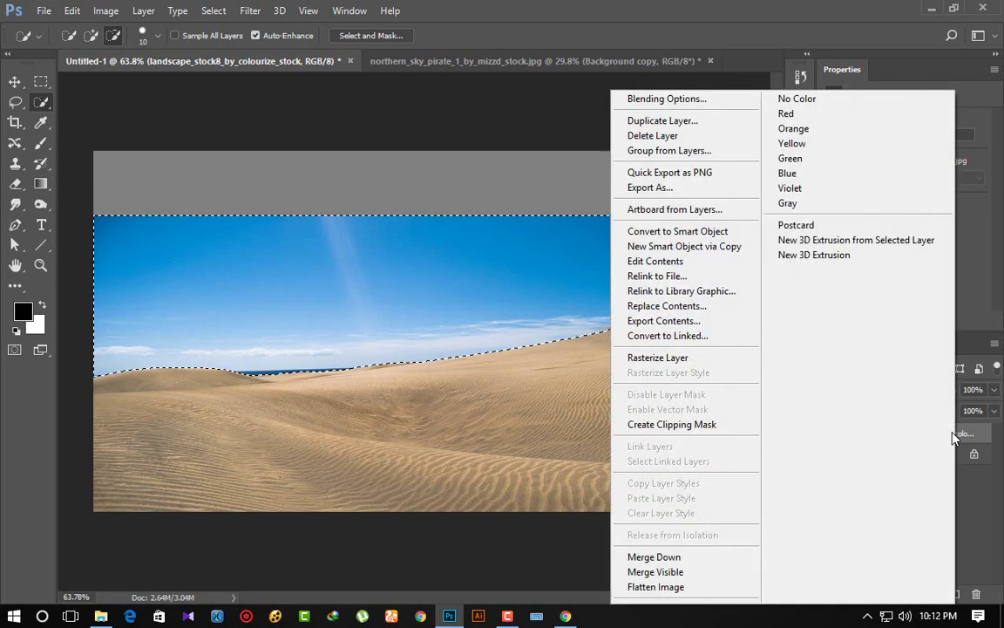
left_click(667, 358)
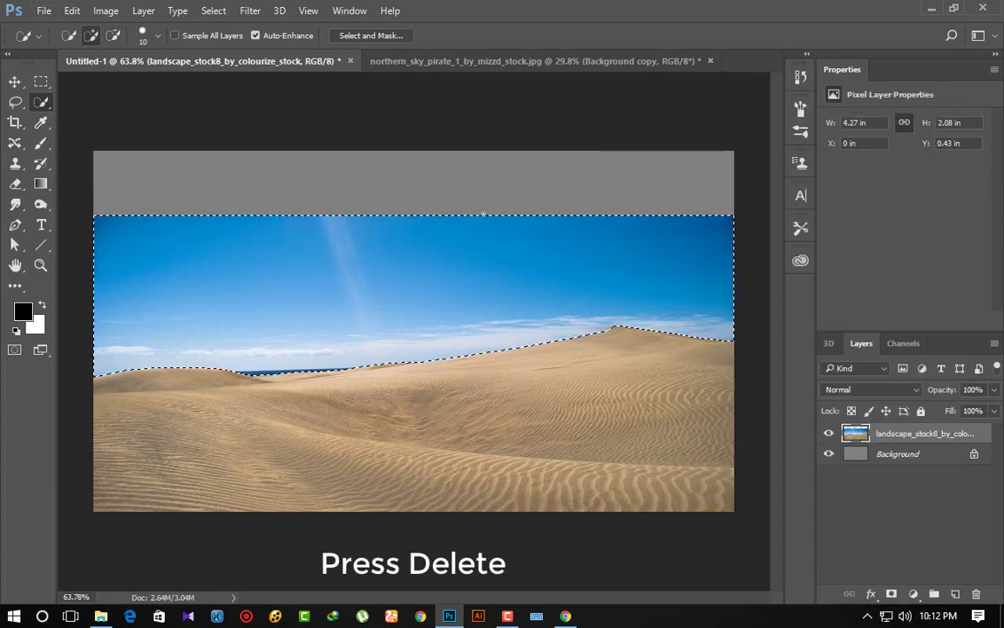
key("Delete")
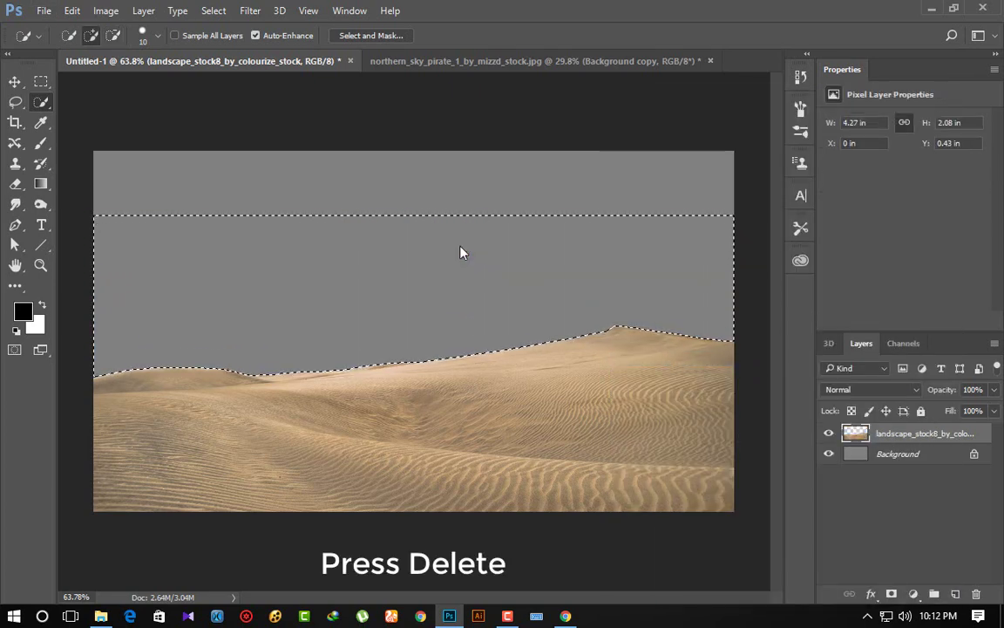
key("ctrl+d")
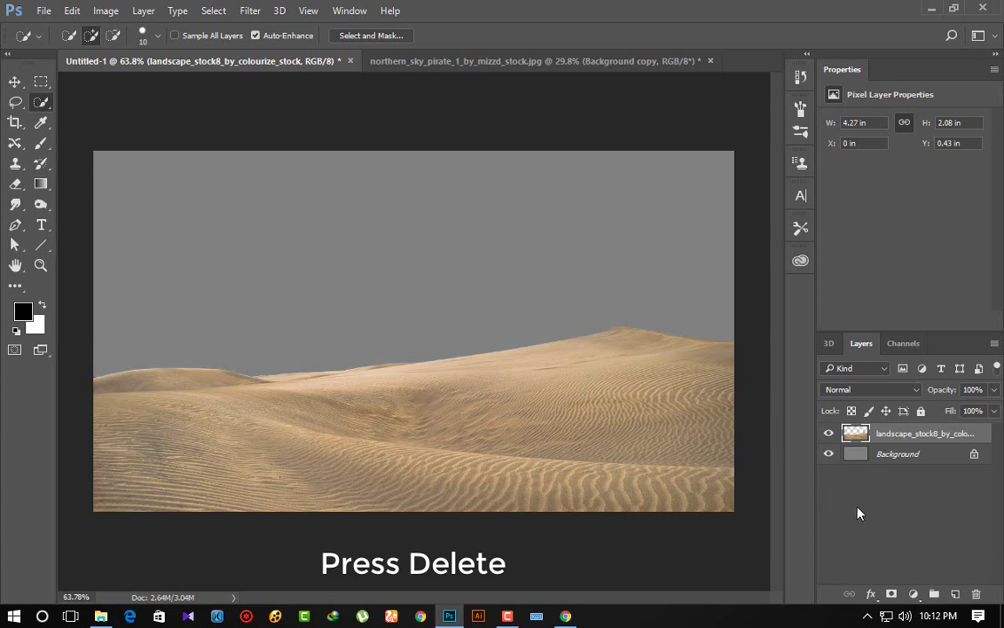
Step: Add a layer mask to the dune layer and set up a radial Neutral Density gradient
left_click(893, 594)
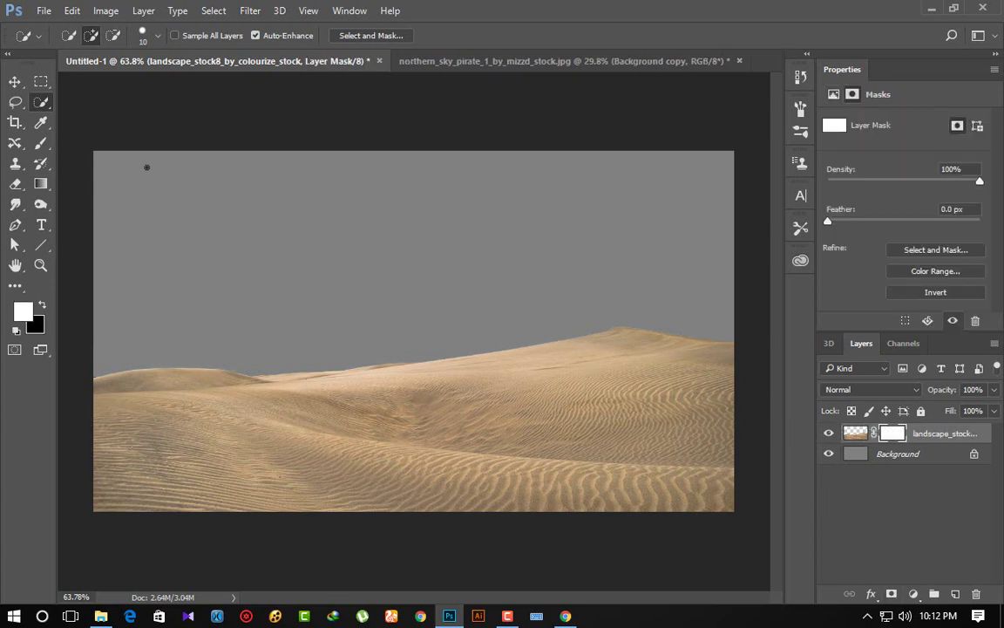
left_click(37, 184)
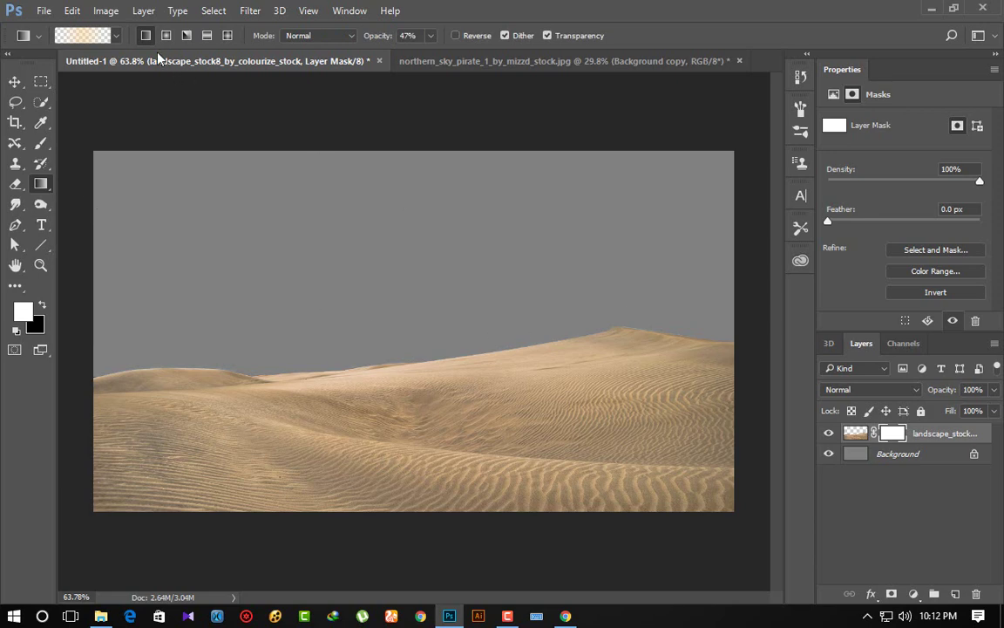
left_click(166, 35)
left_click(87, 36)
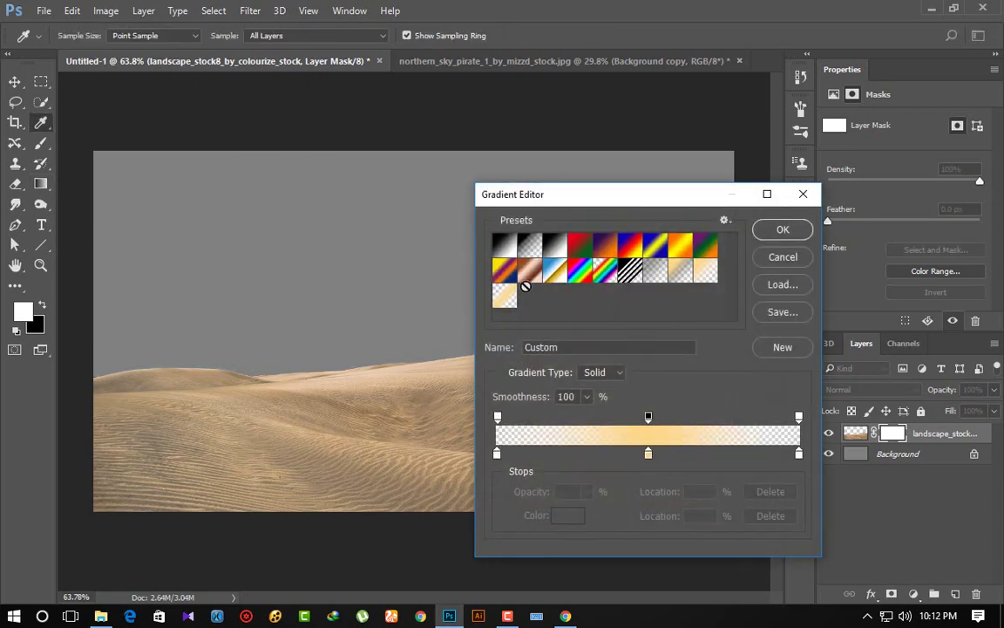
left_click(655, 273)
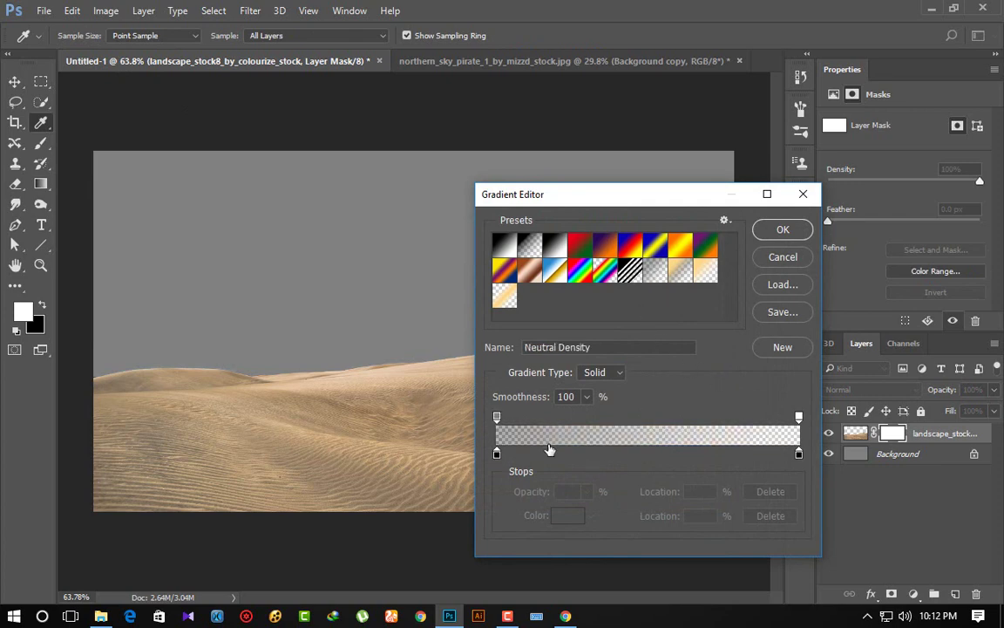
left_click(783, 230)
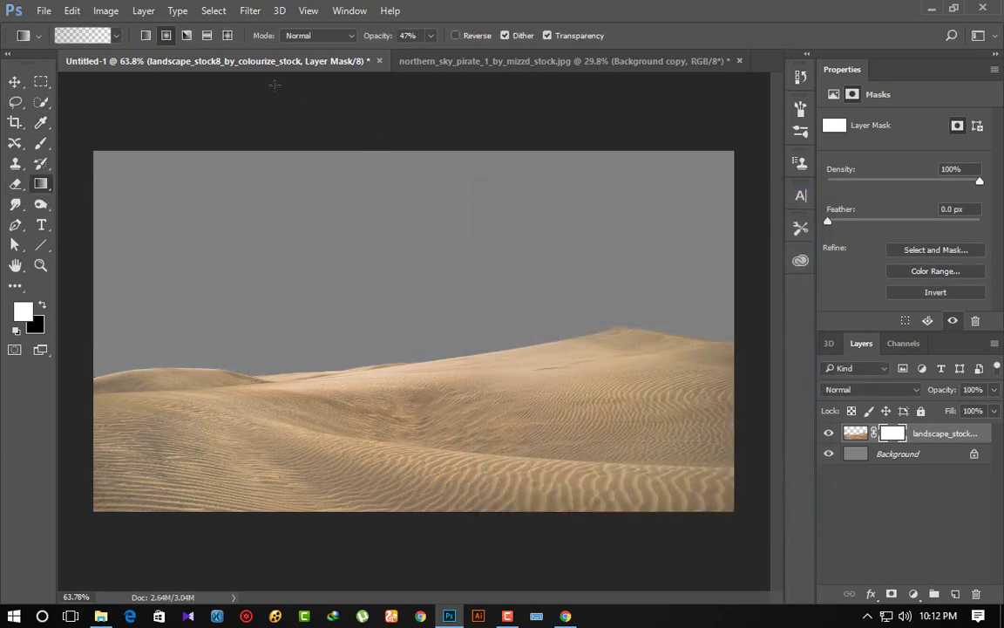
Step: Drag radial gradients on the mask to fade the far dune crest into the grey
left_click_drag(644, 375, 643, 375)
left_click_drag(578, 280, 645, 347)
left_click_drag(608, 308, 642, 348)
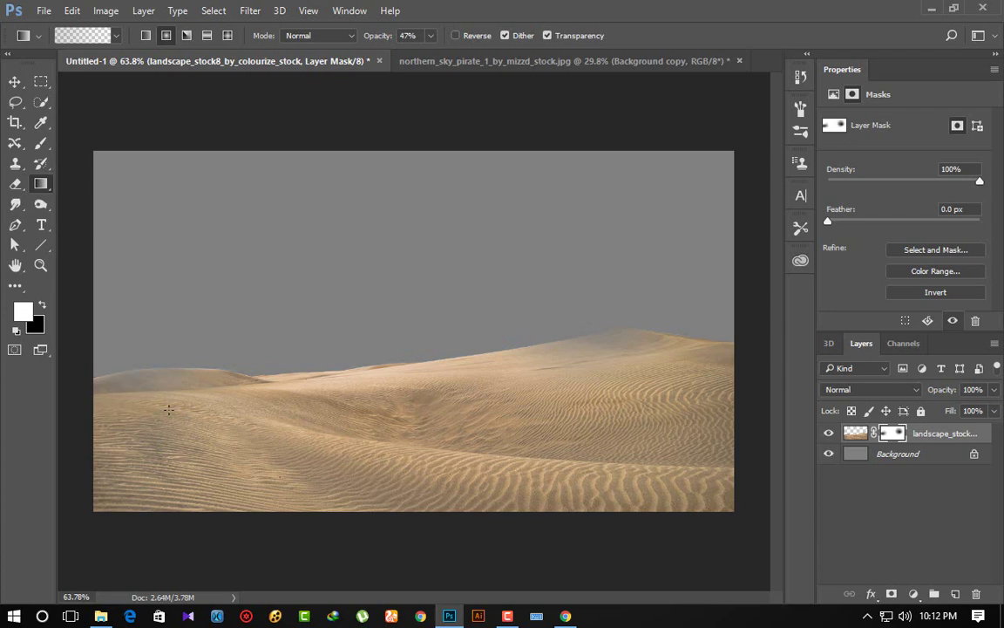
Step: Refresh the source folder and place the sunset sky photo into the document
left_click(101, 615)
right_click(335, 314)
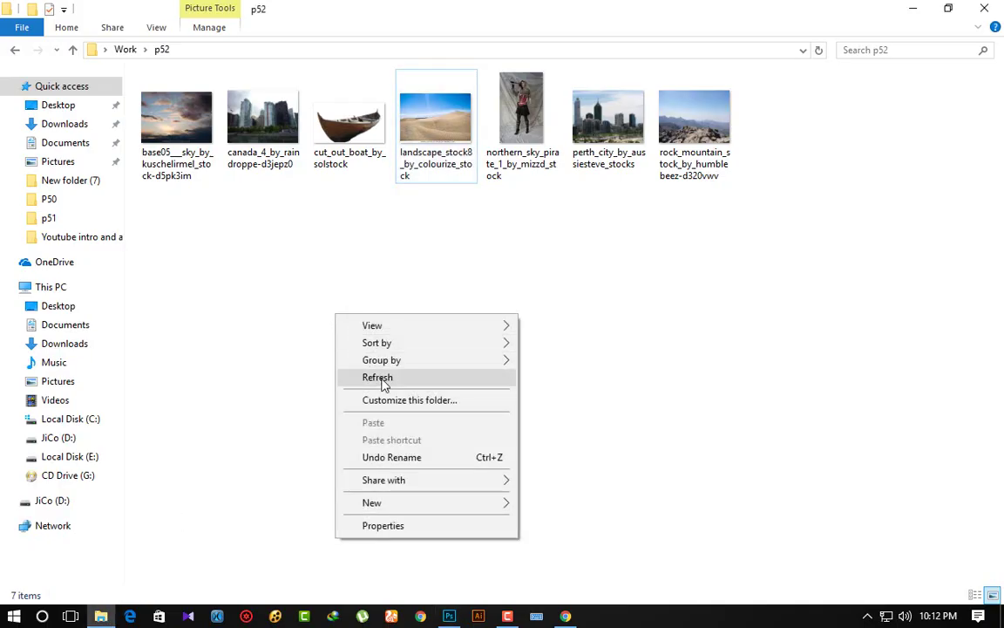
left_click(383, 377)
mouse_move(171, 126)
left_mouse_down()
mouse_move(398, 402)
mouse_move(420, 373)
left_mouse_up()
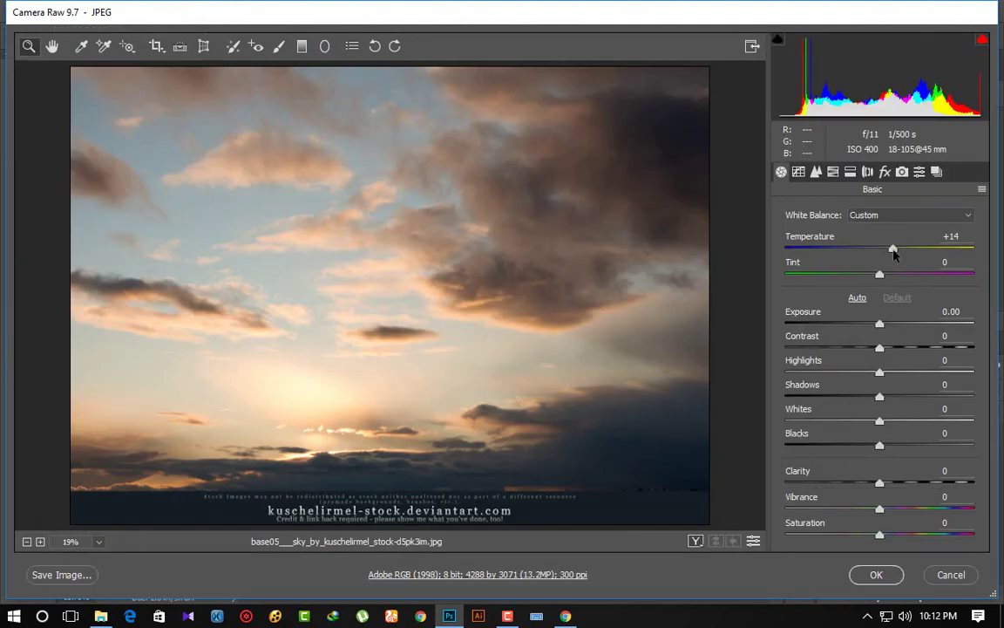
left_click(876, 574)
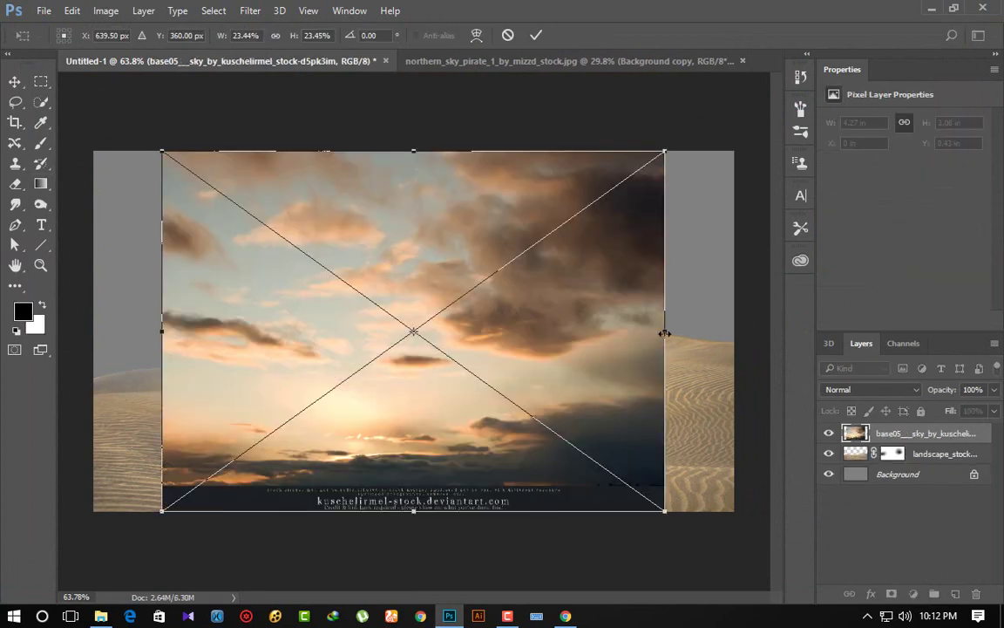
Step: Stretch the sky layer to both canvas edges, nudge it slightly up, and commit
left_click_drag(664, 333, 734, 331)
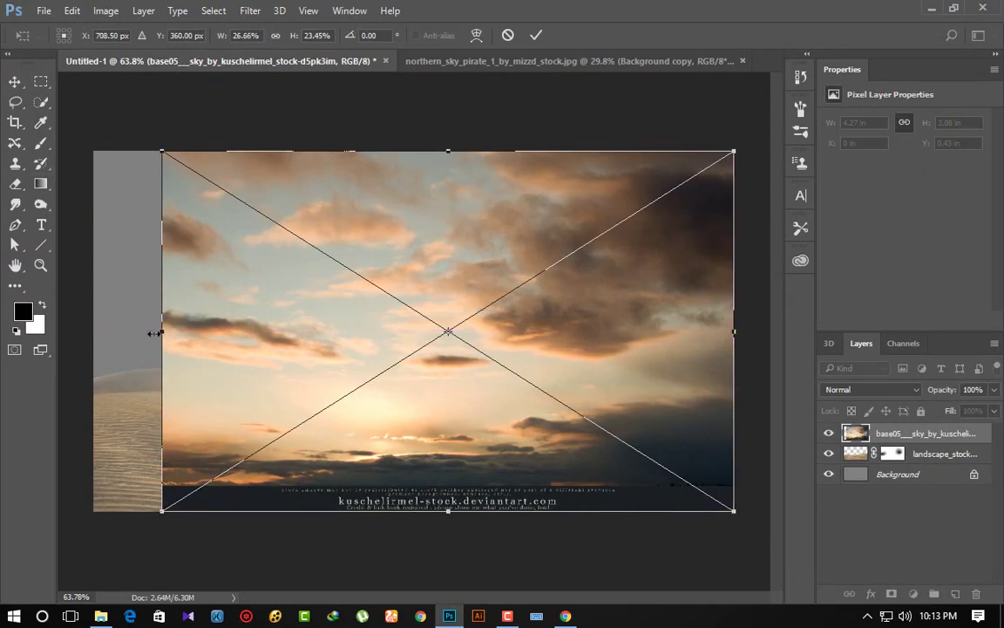
left_click_drag(153, 333, 94, 331)
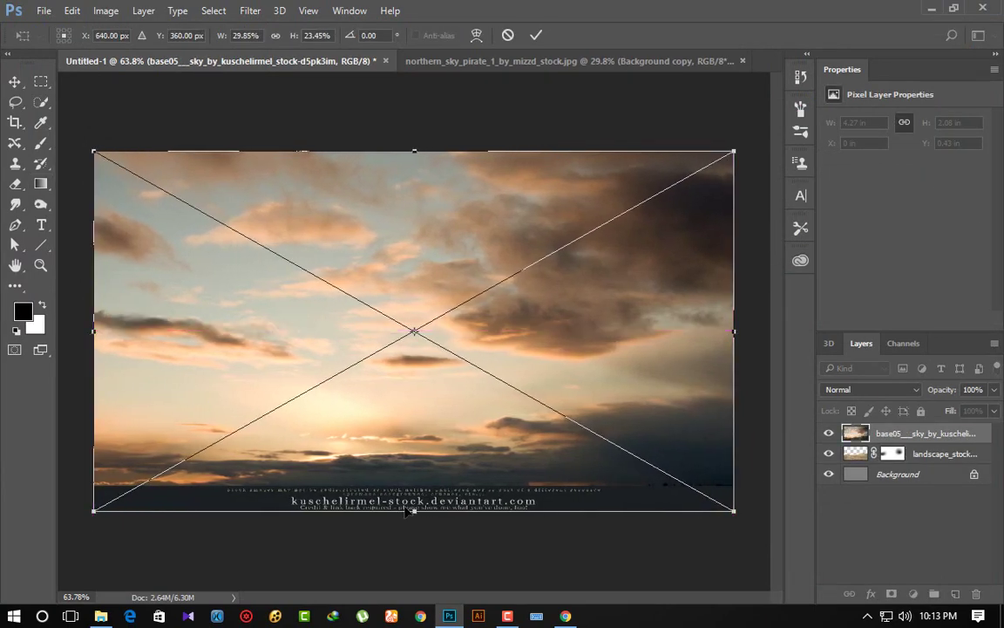
left_click_drag(427, 502, 427, 493)
key("Return")
key("g")
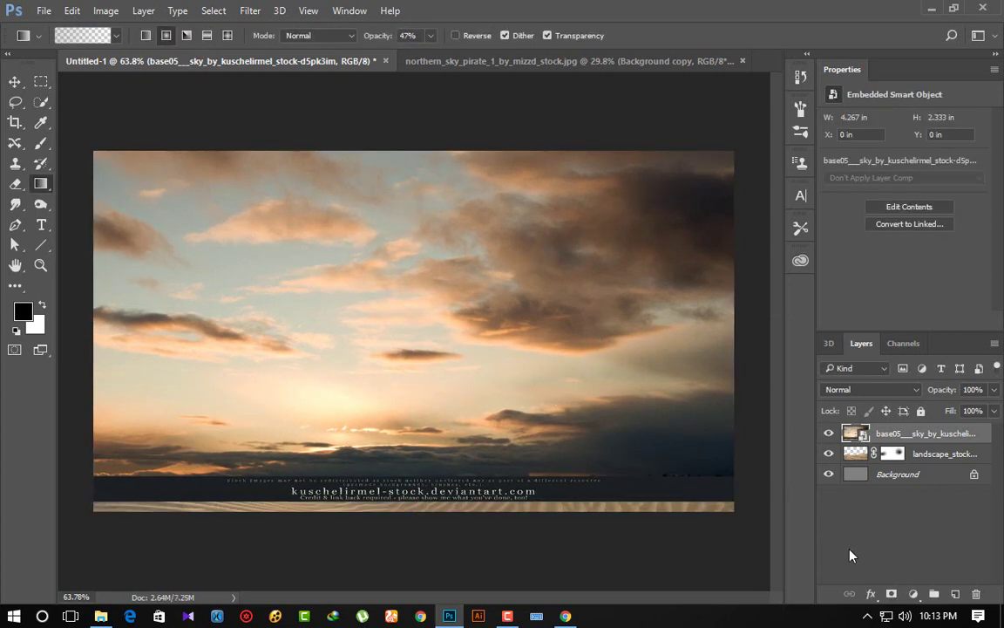
Step: Mask the sky layer and drag upward linear gradients to reveal the dunes beneath
left_click(891, 594)
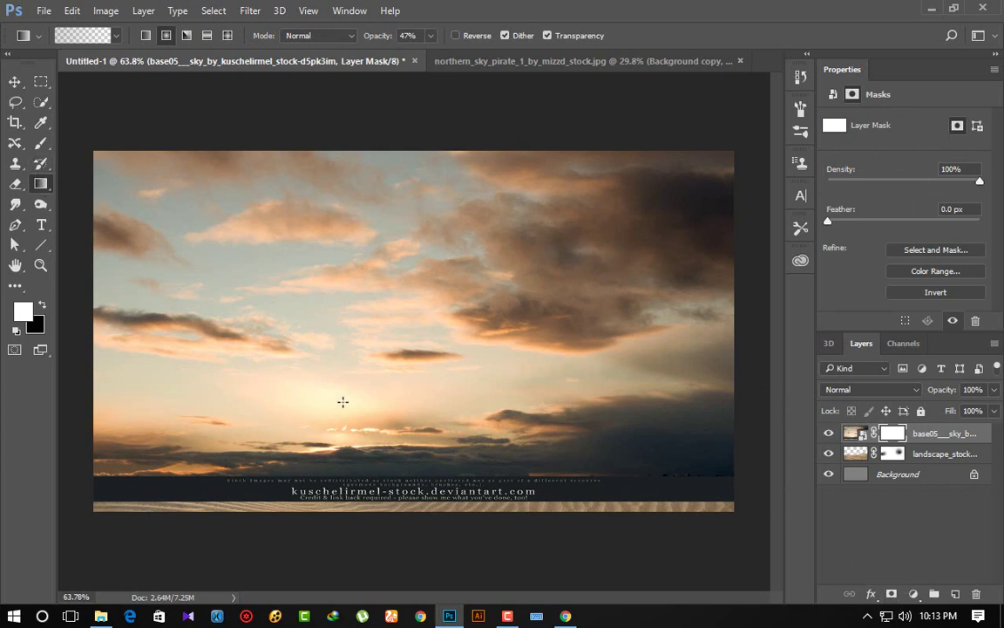
left_click_drag(380, 522, 344, 440)
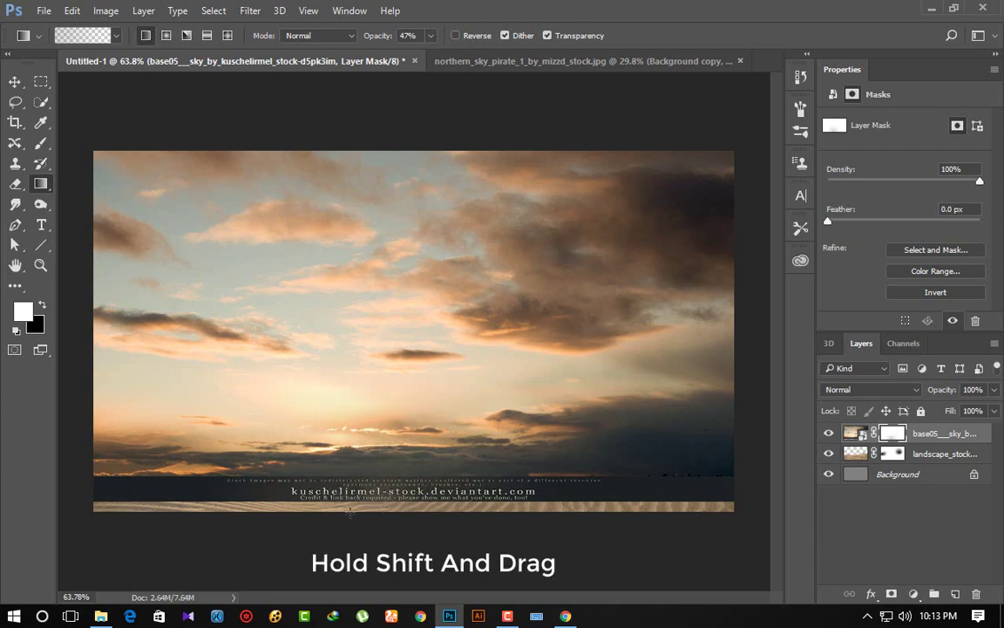
left_click_drag(351, 467, 316, 371)
left_click_drag(367, 481, 380, 374)
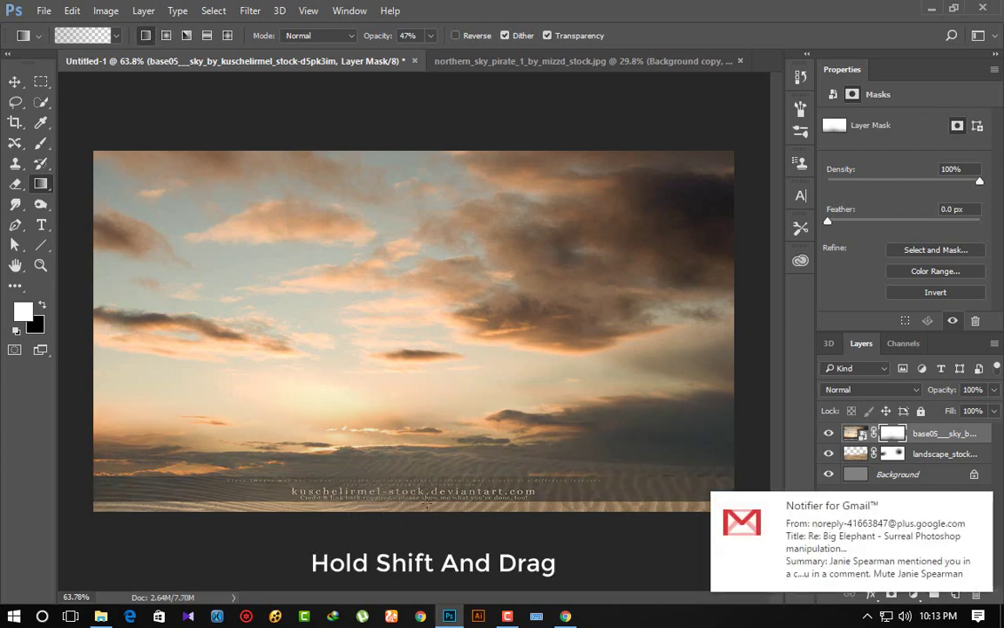
left_click_drag(426, 514, 427, 388)
mouse_move(373, 467)
left_mouse_down()
mouse_move(384, 403)
mouse_move(375, 397)
left_mouse_up()
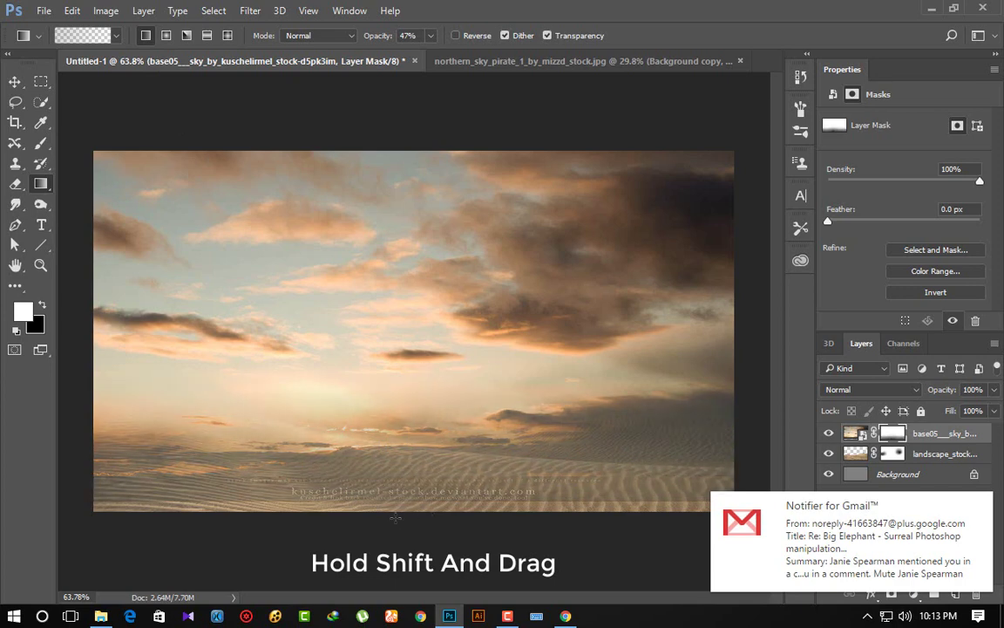
left_click_drag(395, 514, 406, 372)
left_click_drag(399, 442, 415, 348)
mouse_move(401, 448)
left_mouse_down()
mouse_move(426, 407)
mouse_move(425, 425)
mouse_move(427, 359)
left_mouse_up()
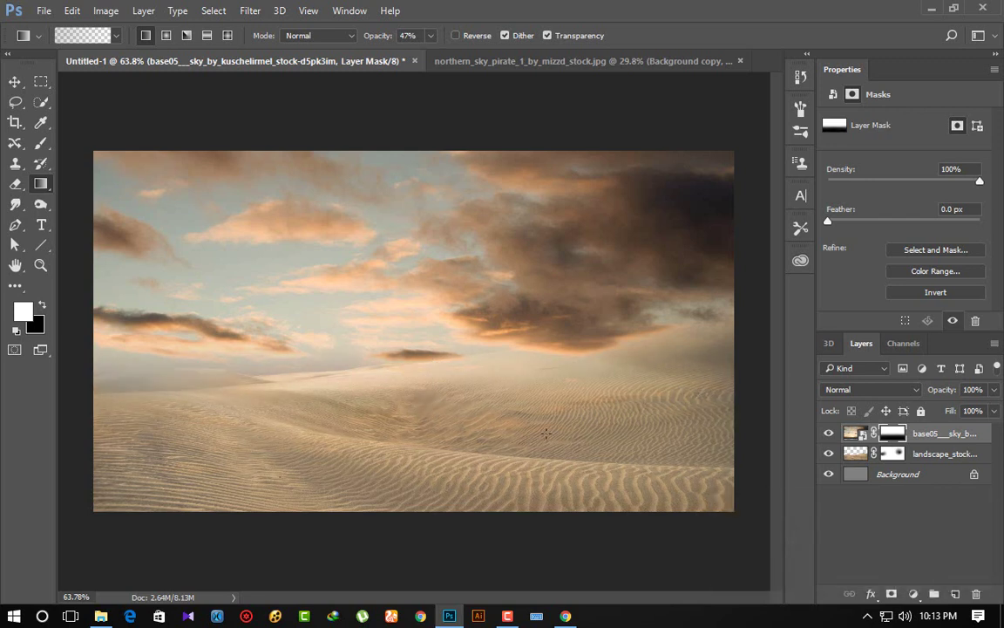
Step: Switch the gradient to radial and add two short gradients on the sky mask
left_click(508, 617)
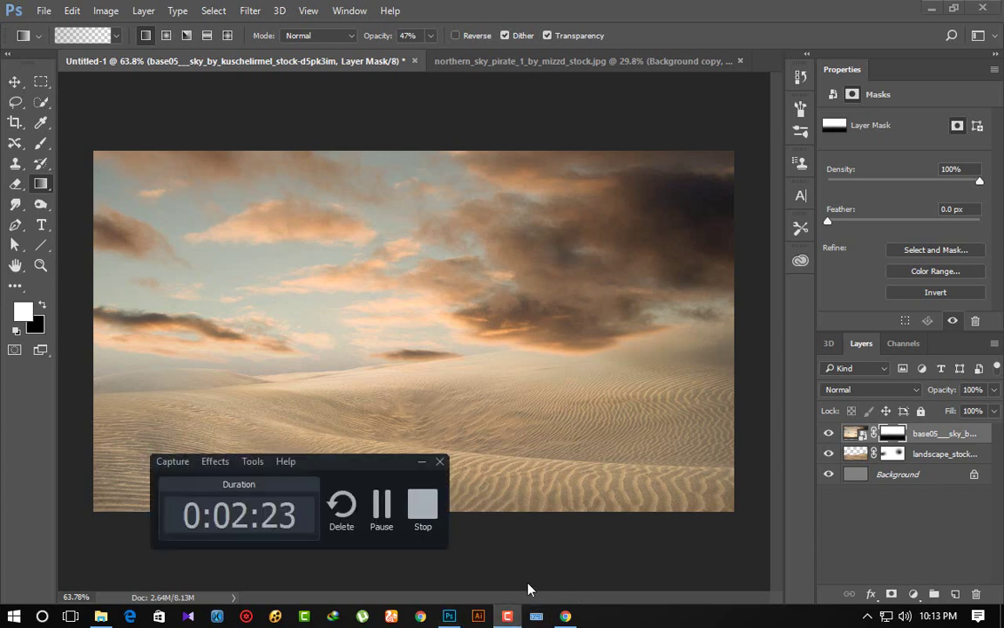
left_click(387, 520)
scroll(470, 407, "up", 1)
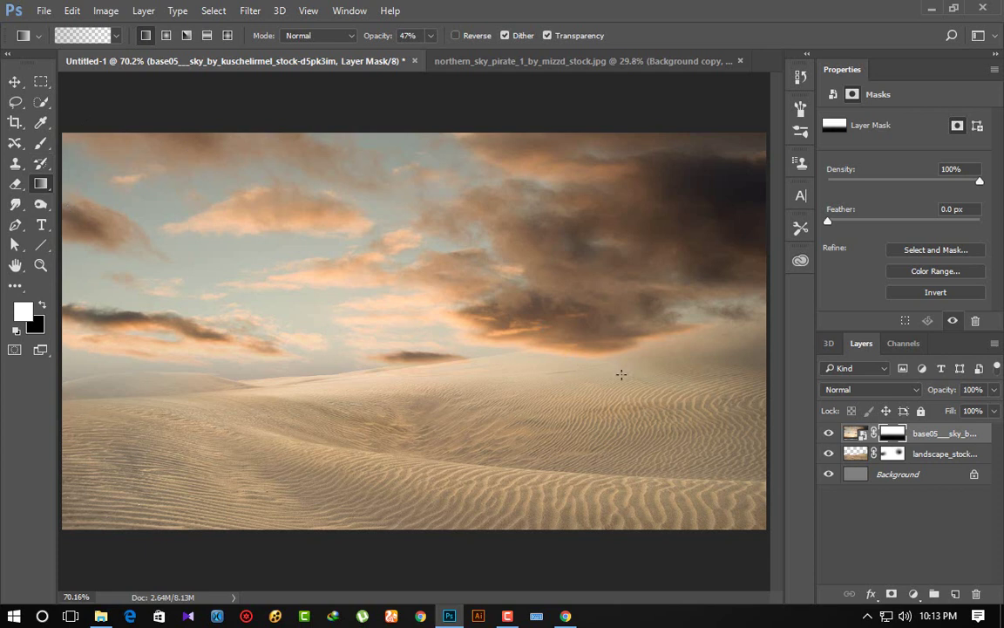
left_click(165, 35)
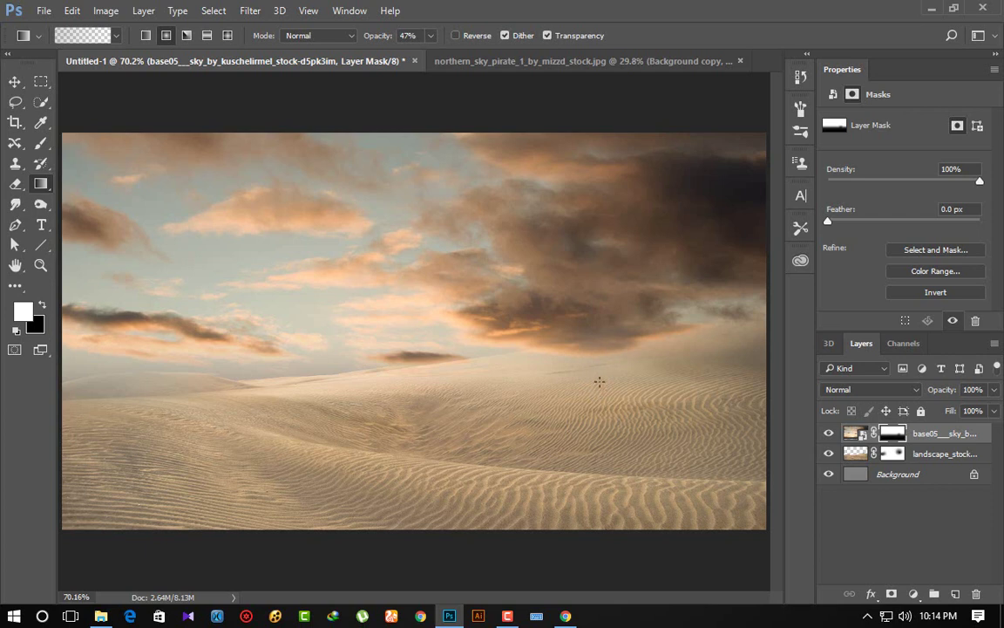
left_click_drag(596, 364, 595, 323)
left_click_drag(642, 362, 642, 316)
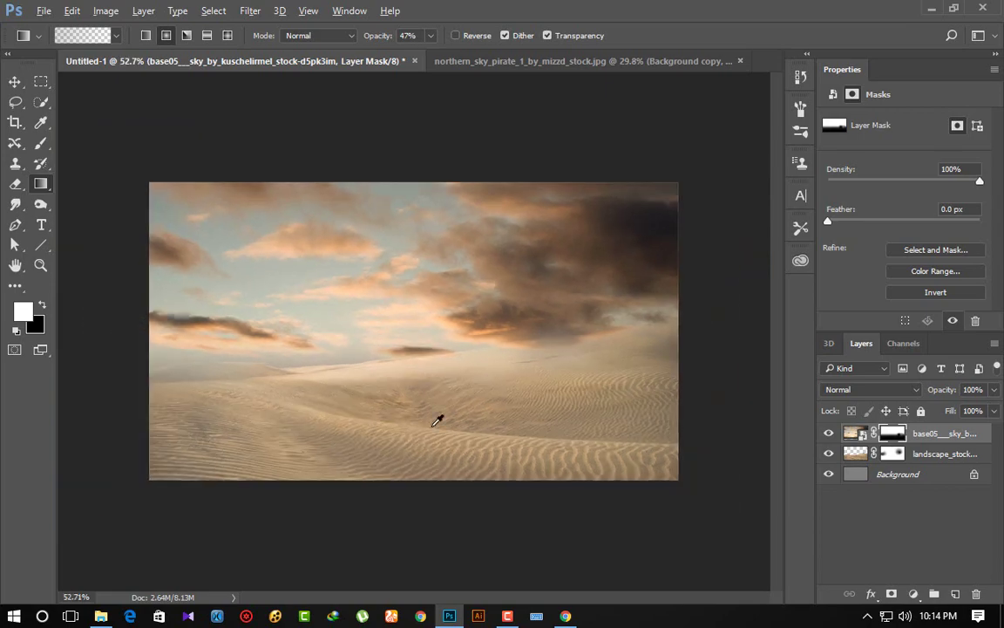
Step: Refresh the p52 stock folder and drag canada_4_by_raindroppe-d3jepz0.jpg into Photoshop
left_click(103, 617)
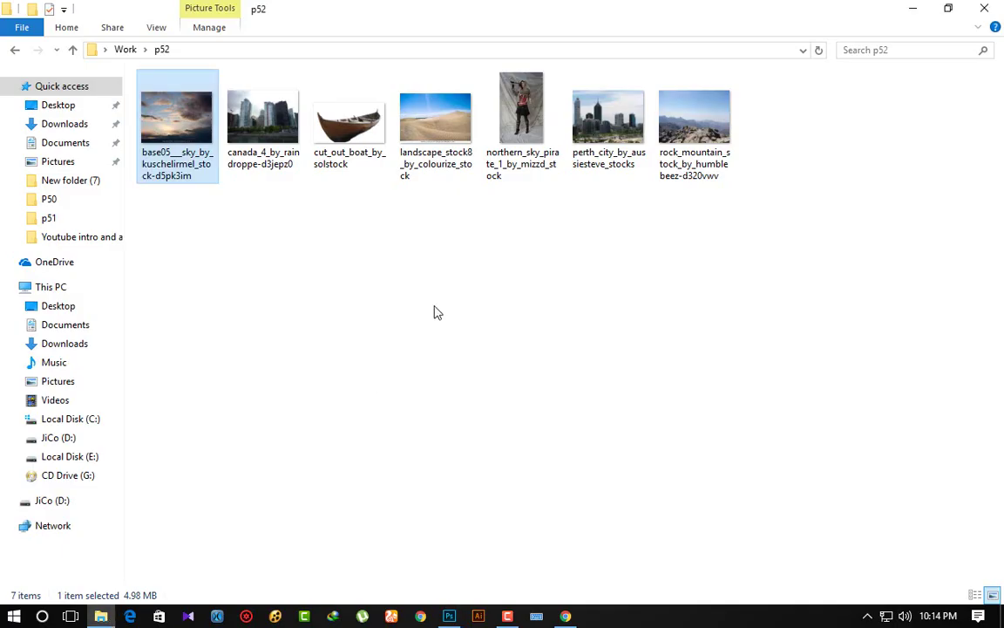
right_click(316, 252)
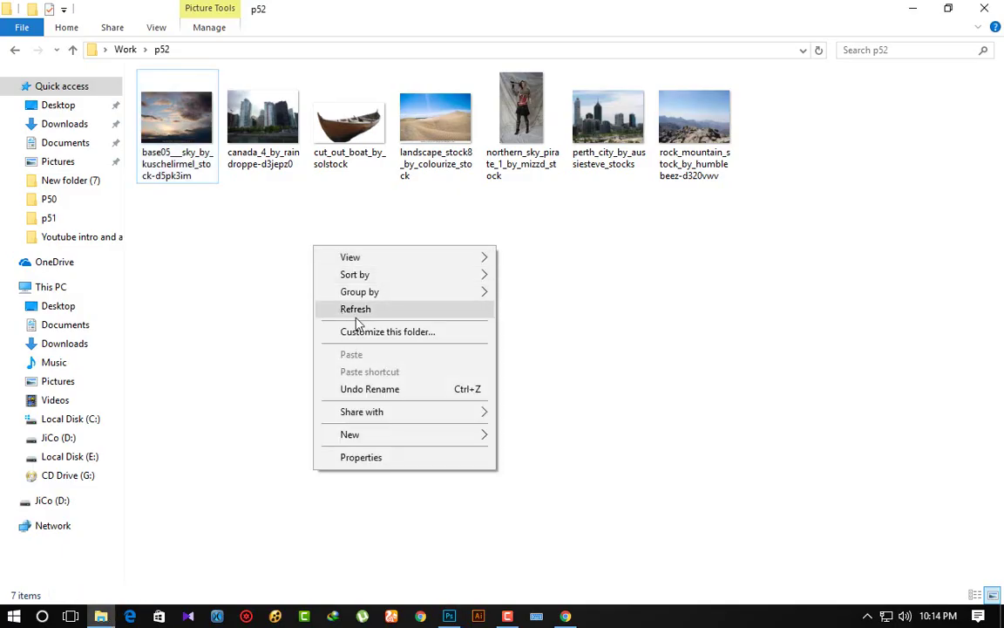
left_click(371, 311)
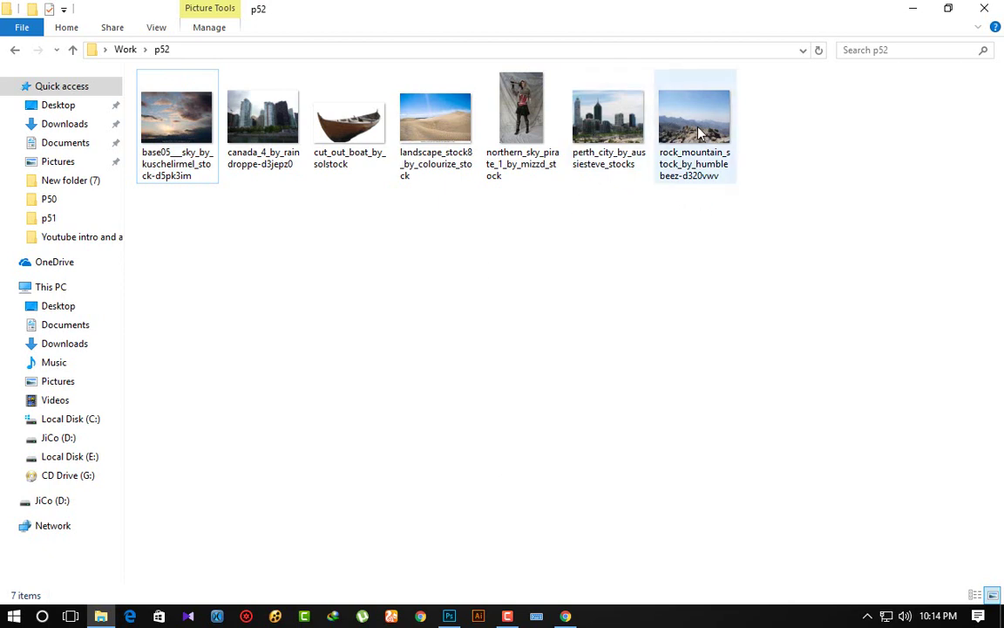
left_click_drag(693, 122, 693, 150)
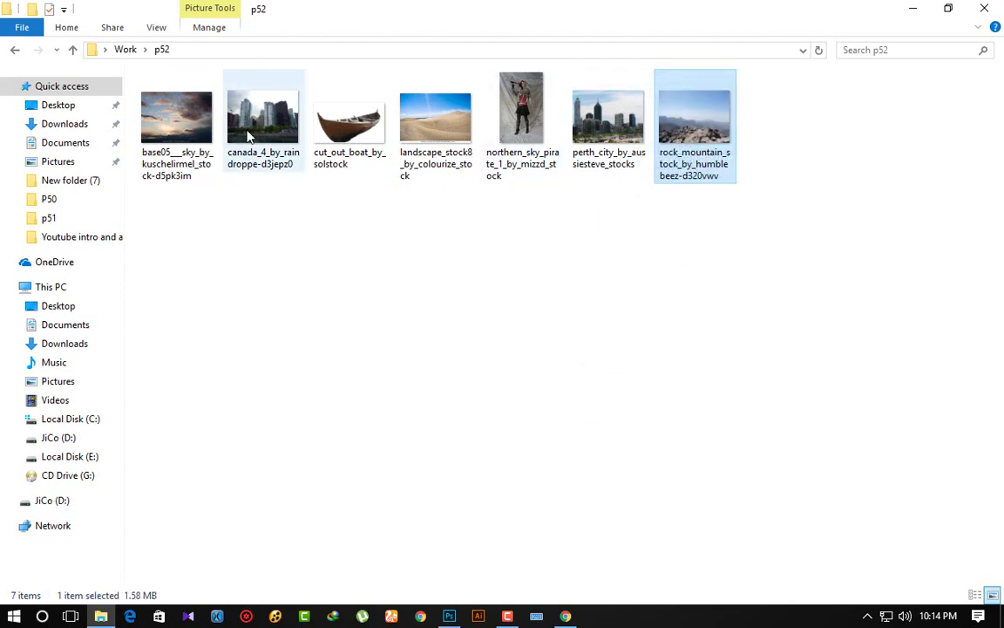
mouse_move(261, 117)
left_mouse_down()
mouse_move(456, 621)
mouse_move(685, 50)
left_mouse_up()
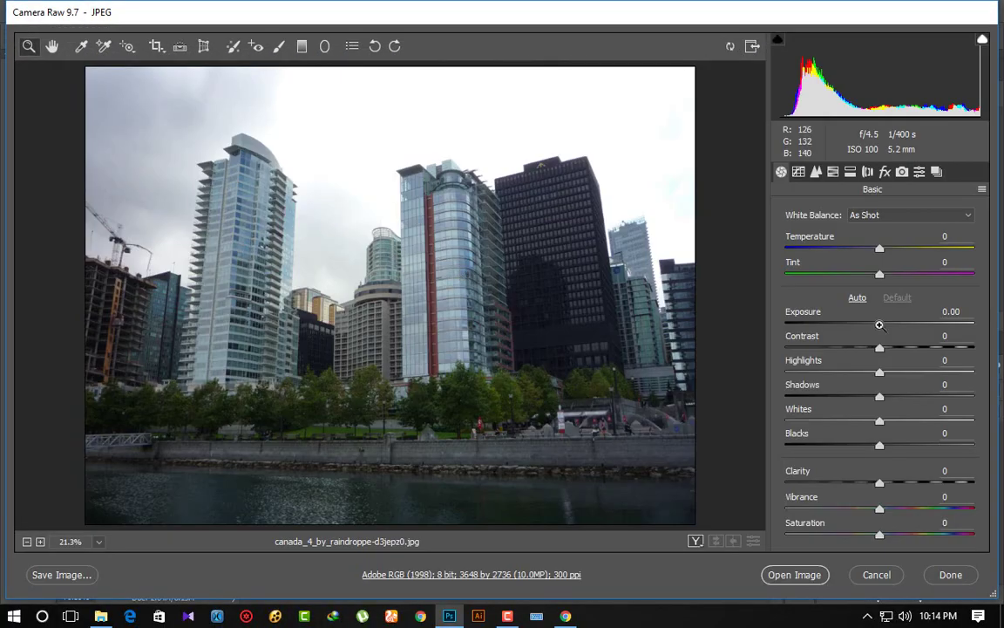
Step: In Camera Raw, raise Contrast to +30 and warm Temperature to about +28
mouse_move(879, 349)
left_mouse_down()
mouse_move(910, 350)
mouse_move(910, 375)
left_mouse_up()
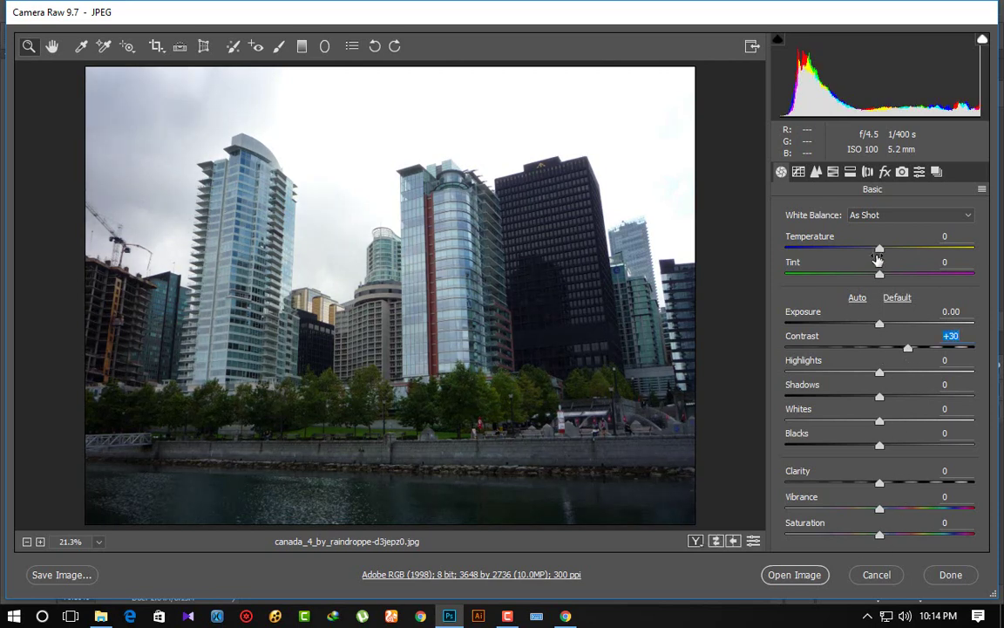
mouse_move(880, 251)
left_mouse_down()
mouse_move(907, 251)
mouse_move(879, 251)
left_mouse_up()
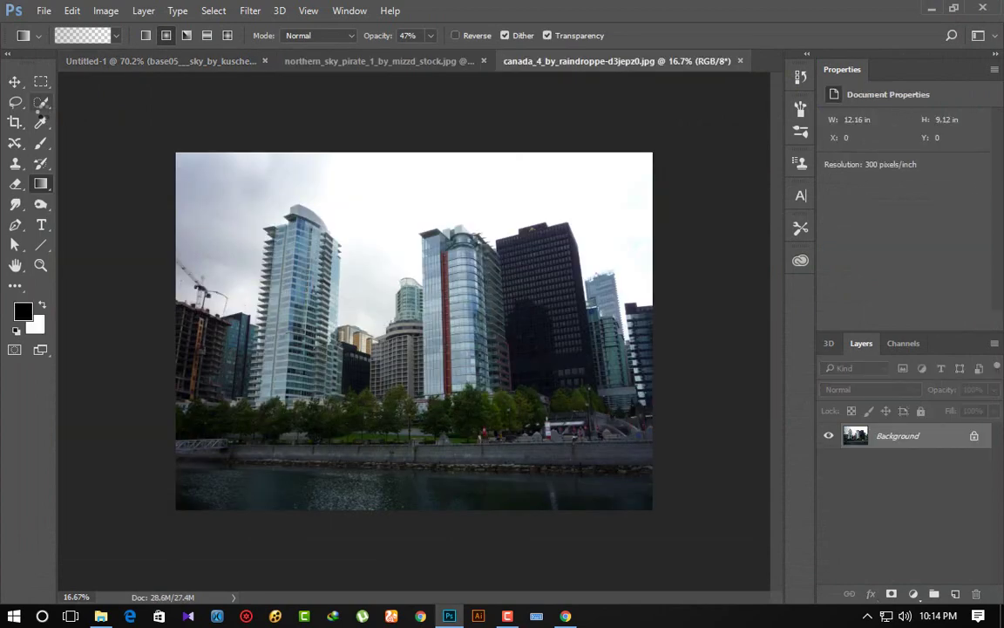
Step: Zoom into the city photo and select the glass tower from top to bottom
left_click(41, 102)
left_click_drag(337, 263, 430, 294)
left_click_drag(448, 217, 240, 184)
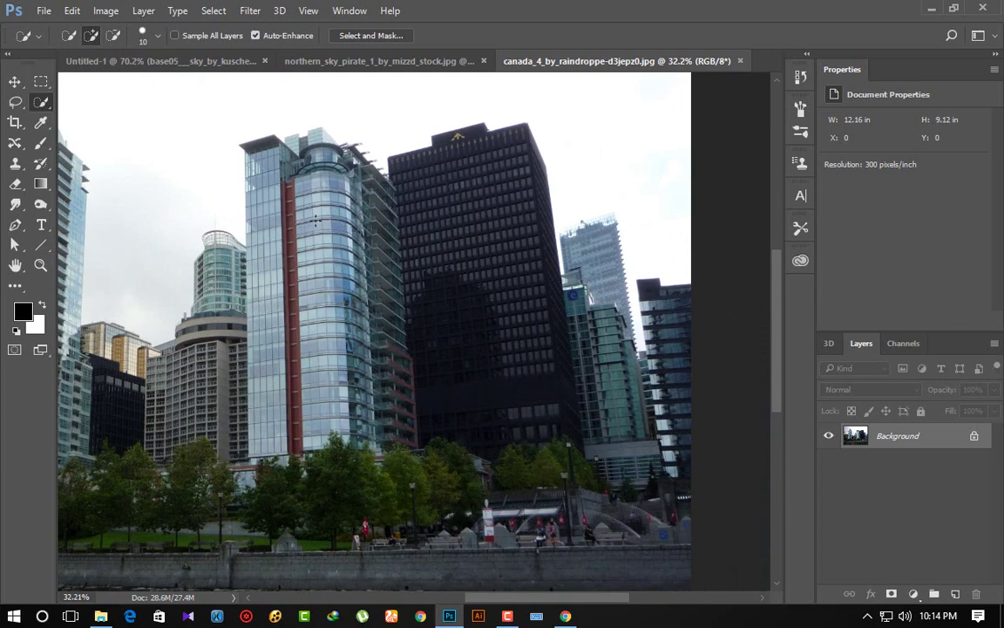
left_click(252, 156)
left_click_drag(259, 454, 262, 455)
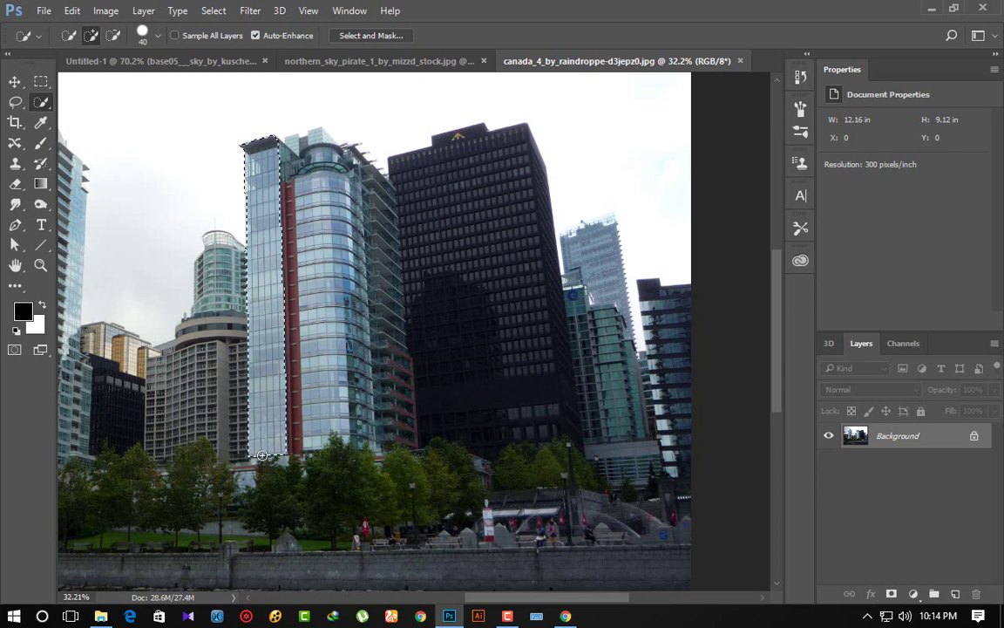
left_click_drag(269, 376, 260, 331)
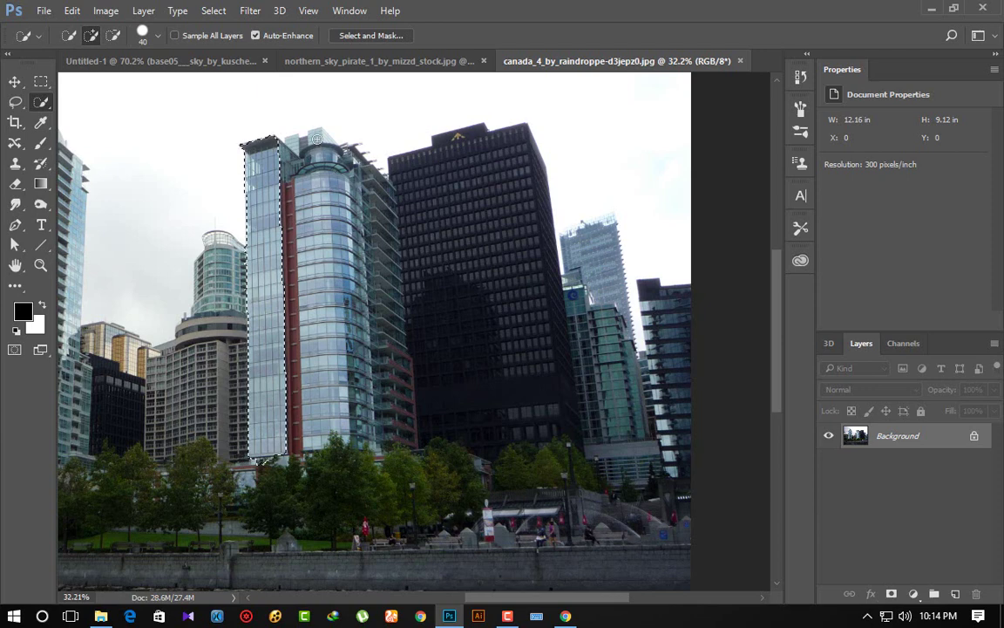
Step: Add the curved tower, dark building and right tower, extending down to the treeline
left_click_drag(319, 142, 295, 145)
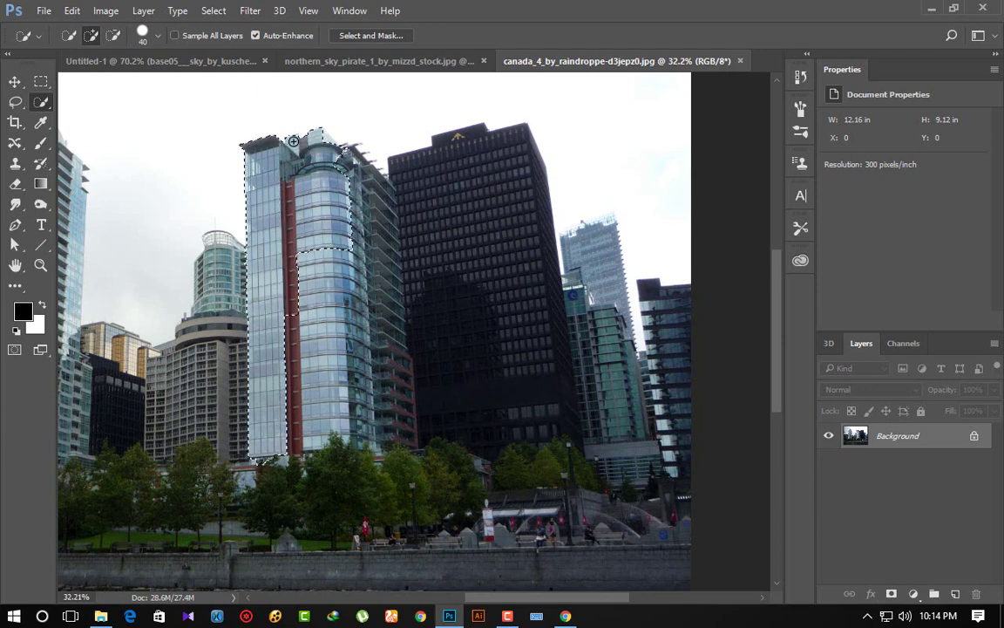
mouse_move(294, 144)
left_mouse_down()
mouse_move(366, 166)
mouse_move(442, 145)
mouse_move(484, 224)
mouse_move(438, 233)
left_mouse_up()
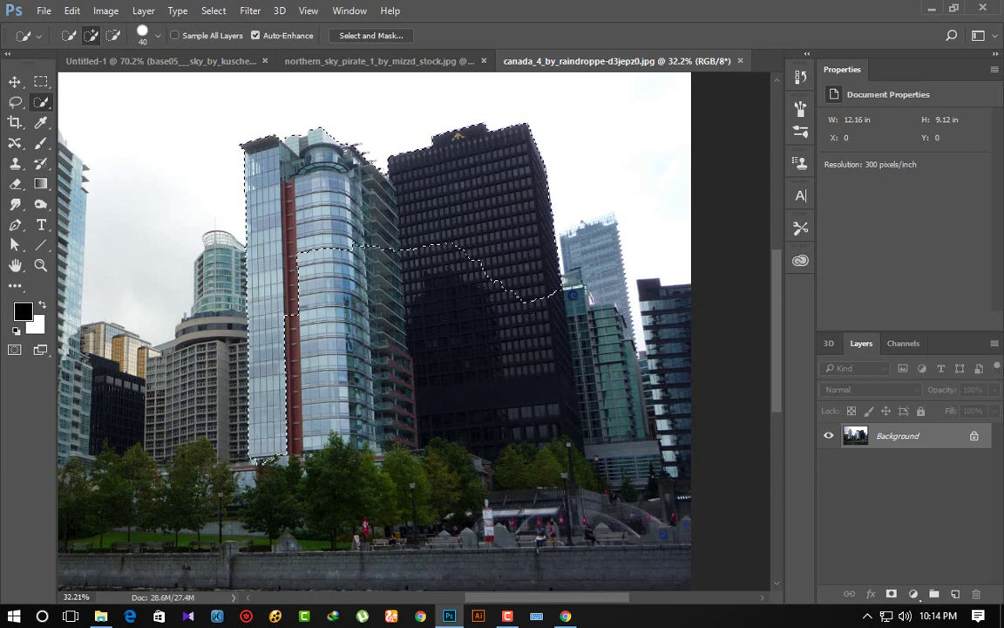
left_click_drag(526, 380, 457, 399)
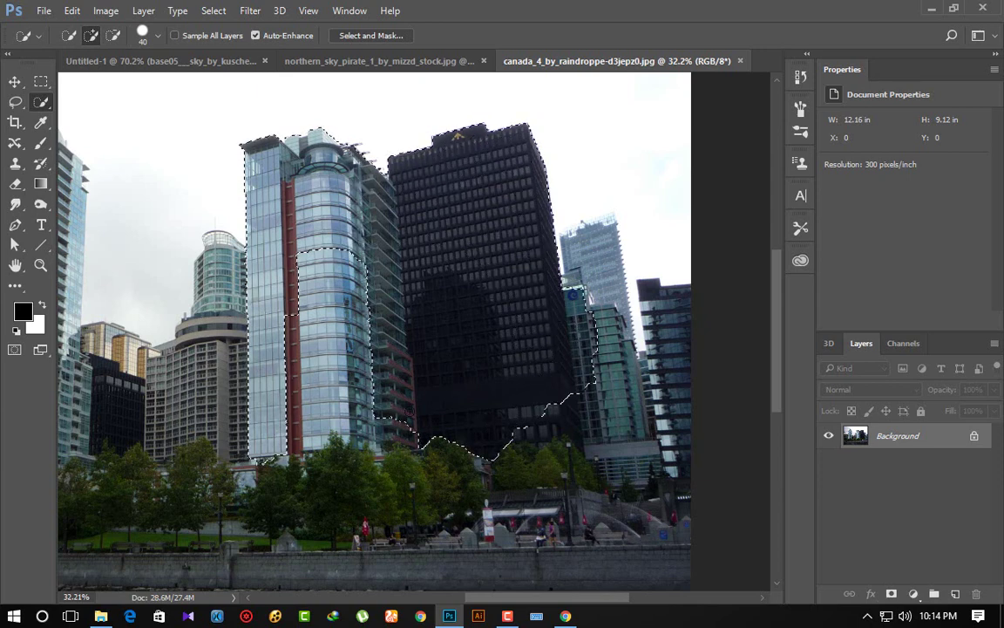
left_click_drag(302, 385, 318, 397)
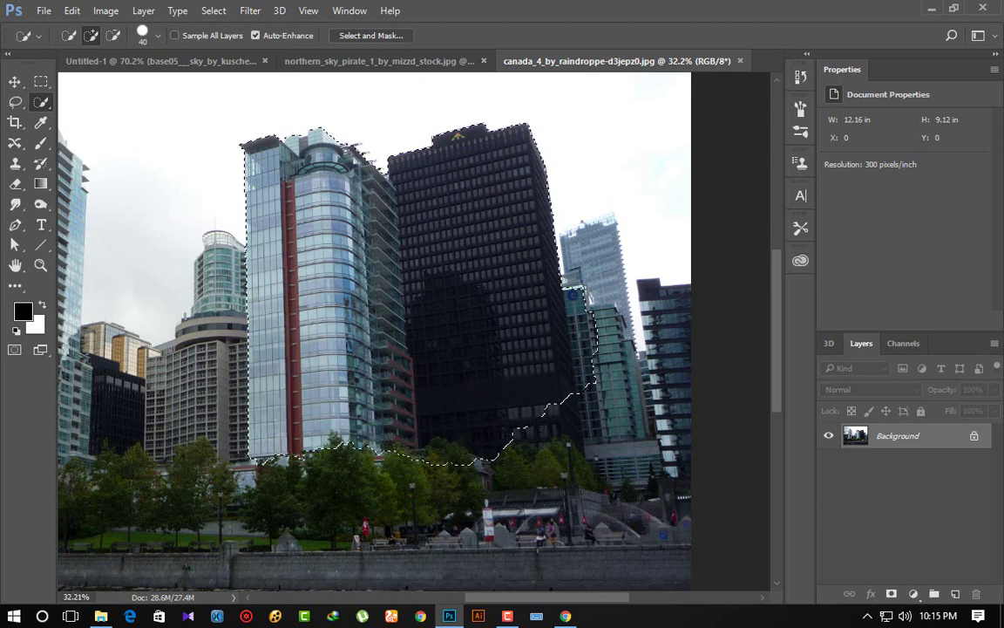
left_click_drag(375, 480, 523, 515)
Step: Subtract the stray sky beside the right tower from the selection
key("alt")
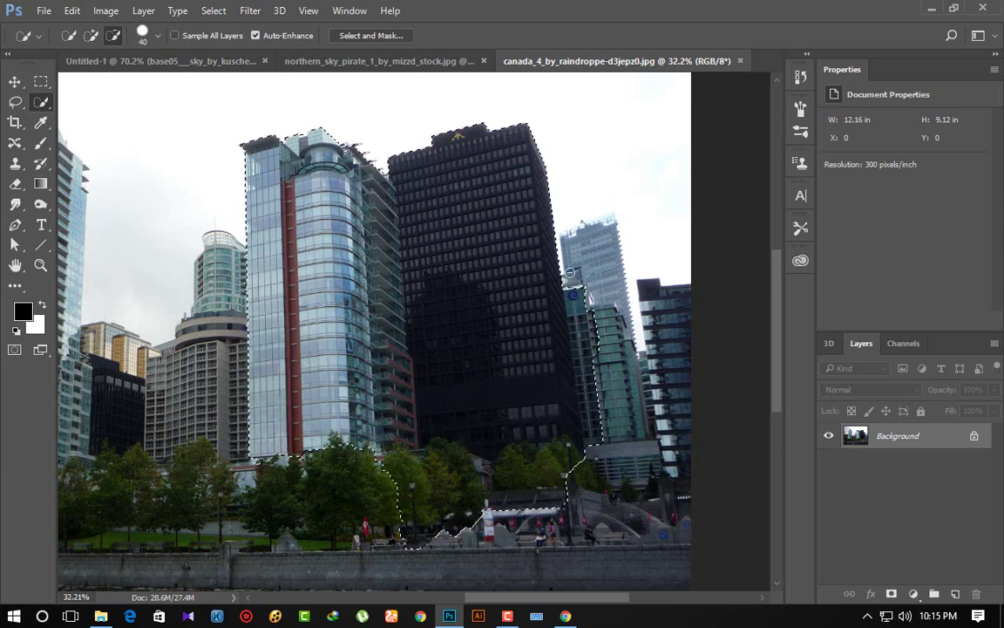
left_click_drag(570, 273, 574, 302)
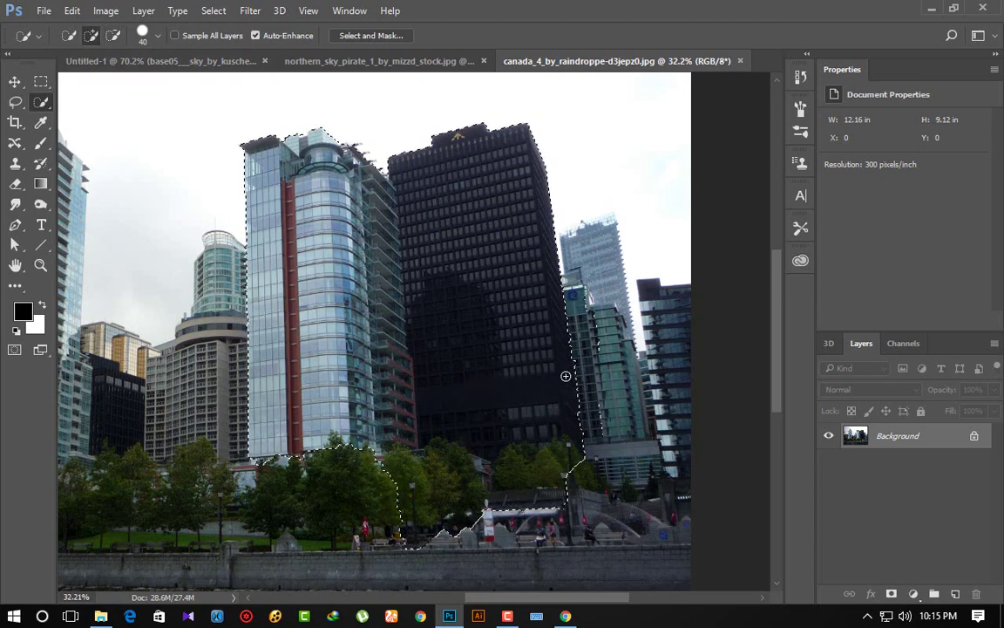
key("alt")
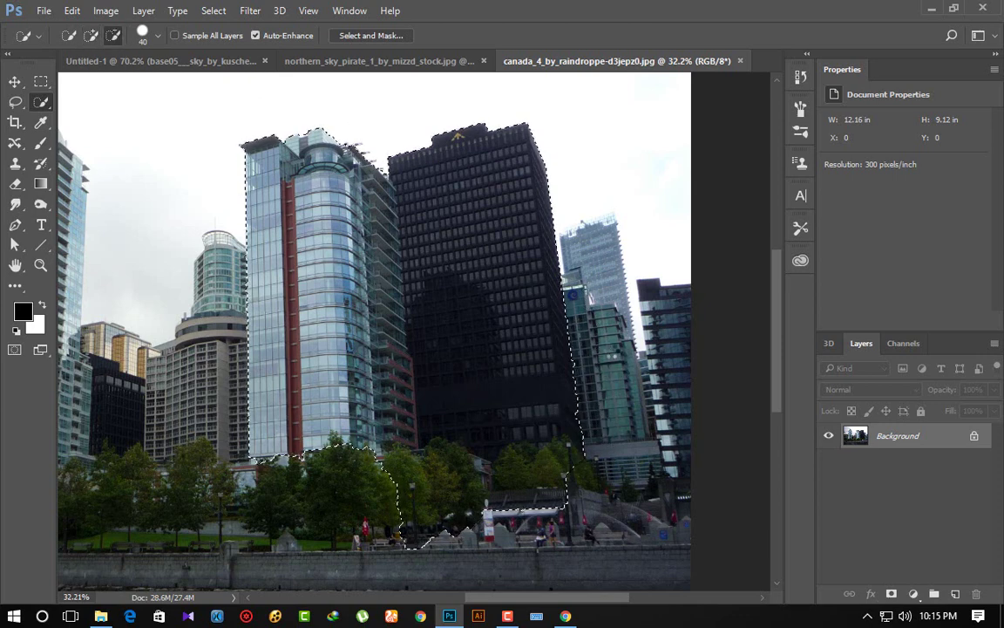
left_click(15, 81)
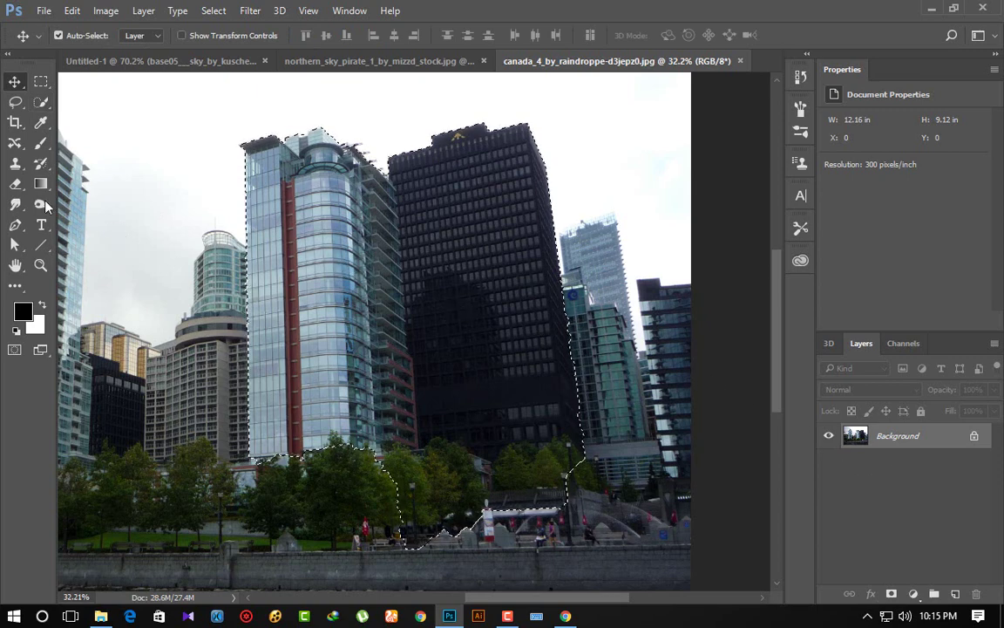
Step: Copy the selected buildings to a new layer and drag it into the desert composite
left_click(41, 108)
right_click(377, 272)
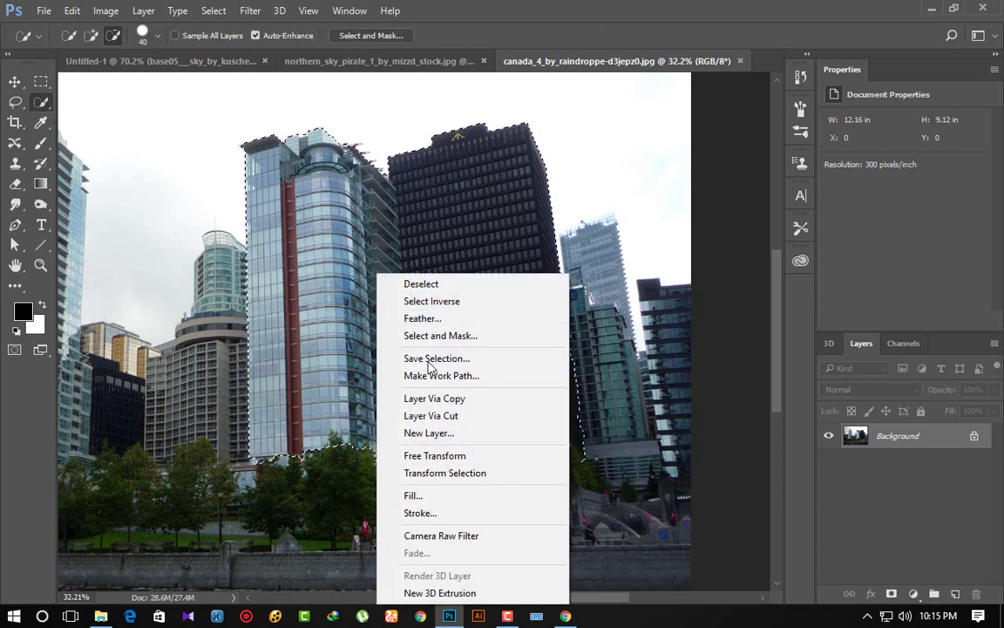
left_click(443, 401)
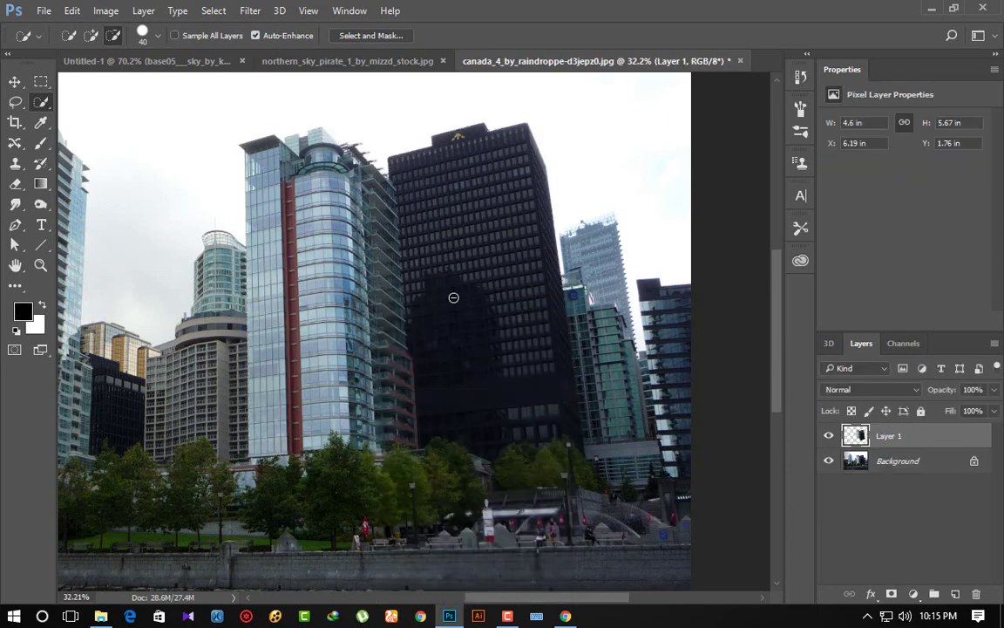
left_click(17, 80)
mouse_move(482, 227)
left_mouse_down()
mouse_move(218, 79)
mouse_move(455, 276)
left_mouse_up()
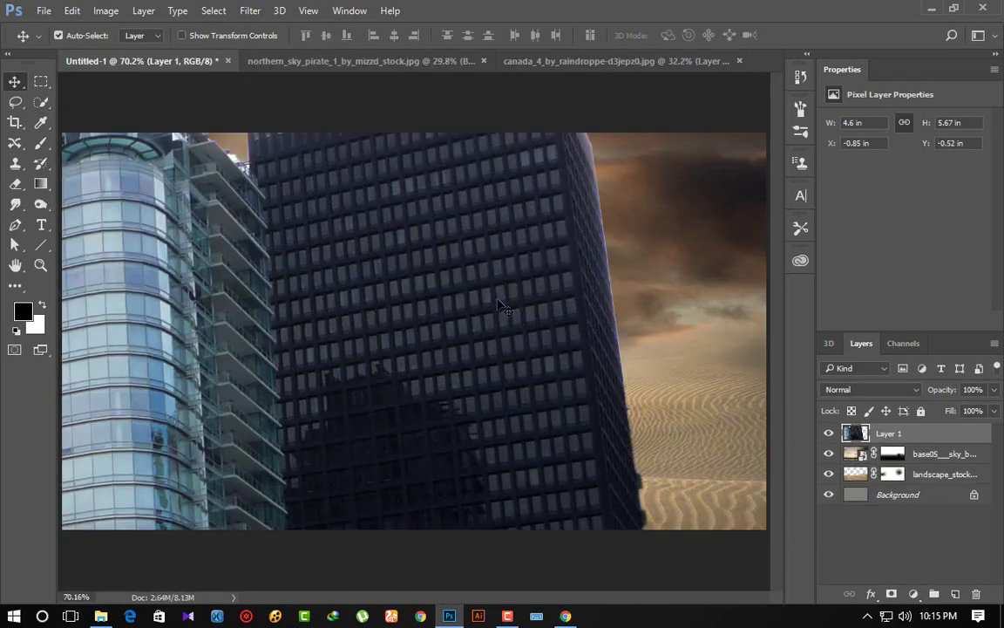
Step: Scale the buildings down to about a third and place them on the desert
key("ctrl+t")
key("ctrl+0")
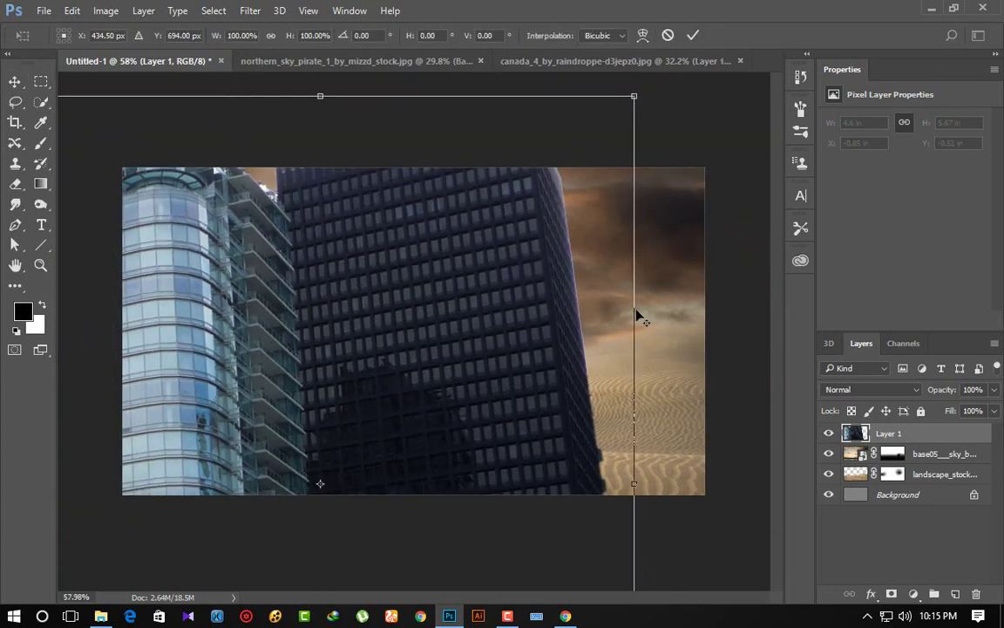
left_click_drag(581, 154, 420, 348)
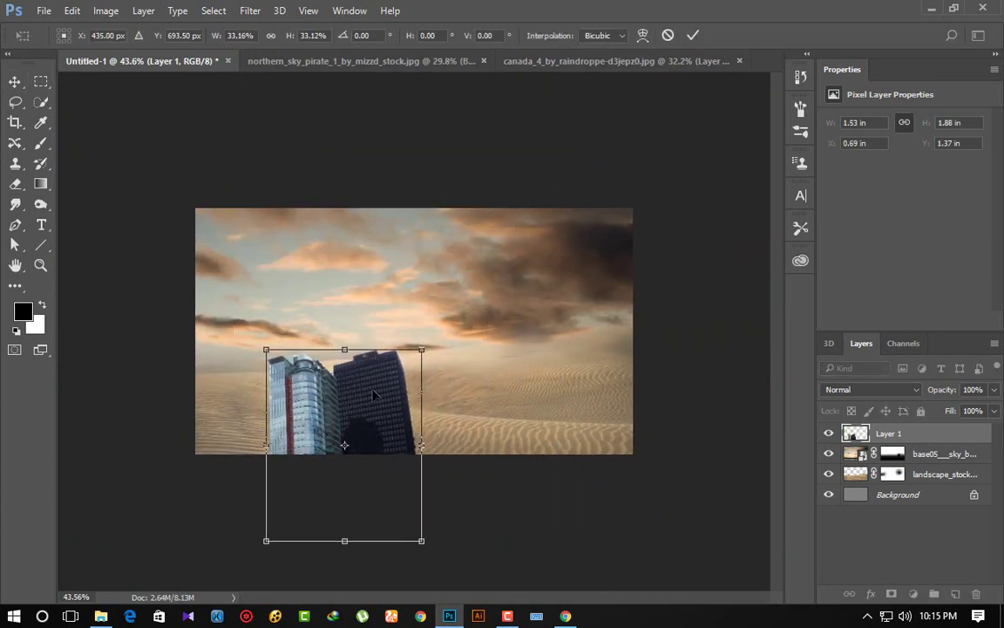
left_click_drag(311, 364, 481, 252)
Step: Flip the buildings horizontally, nudge them right and up, and commit the transform
right_click(535, 294)
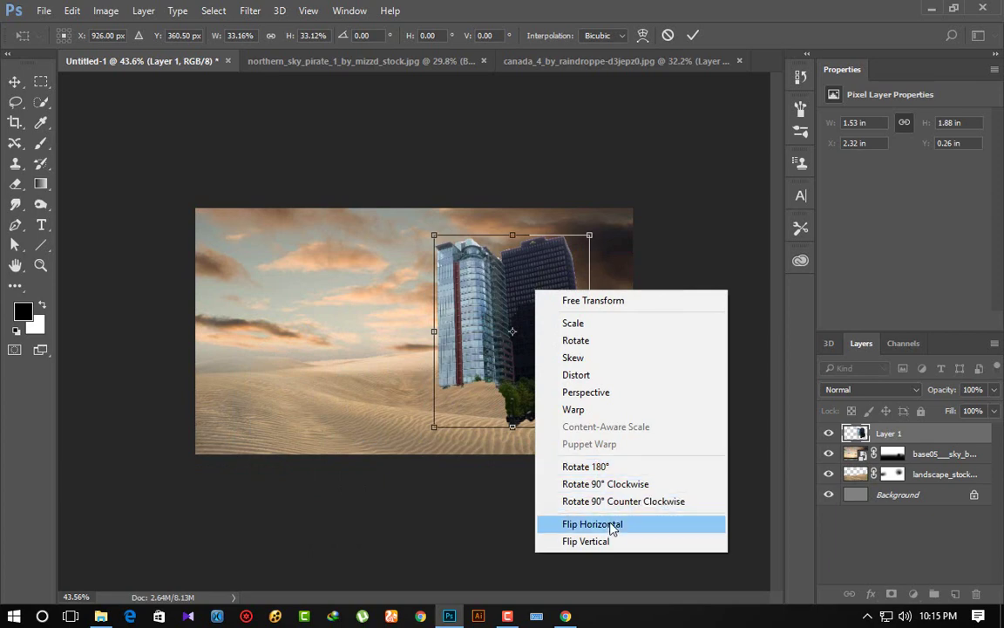
left_click(610, 523)
key("ctrl+0")
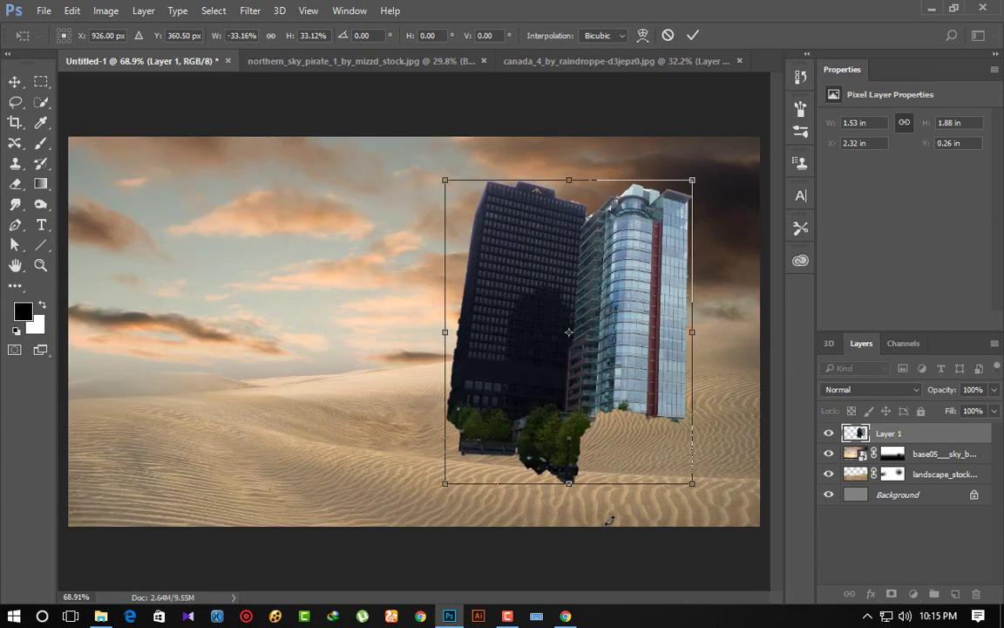
right_click(610, 520)
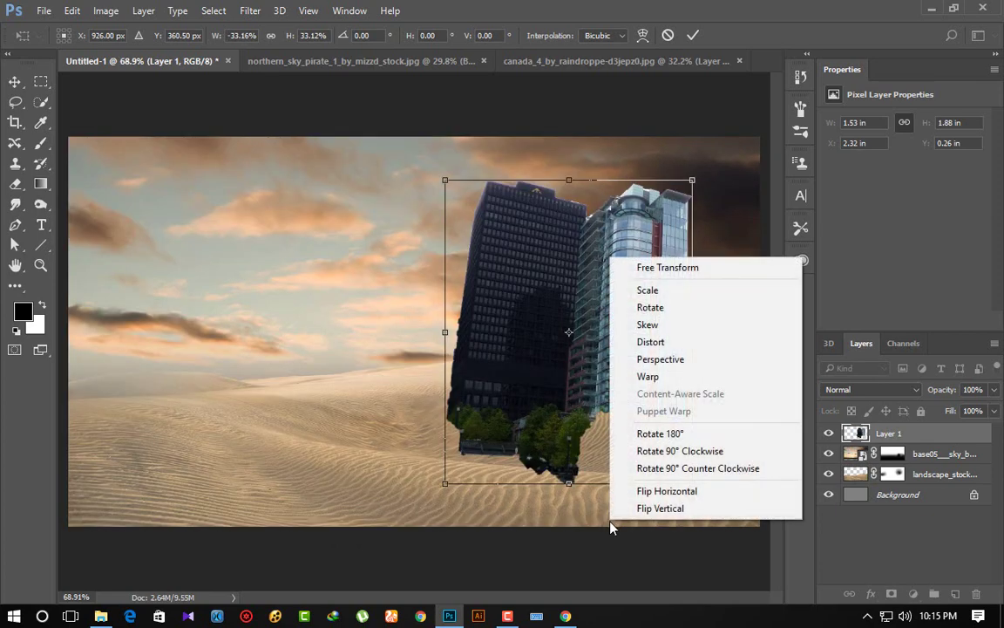
left_click(666, 491)
left_click_drag(618, 330, 673, 308)
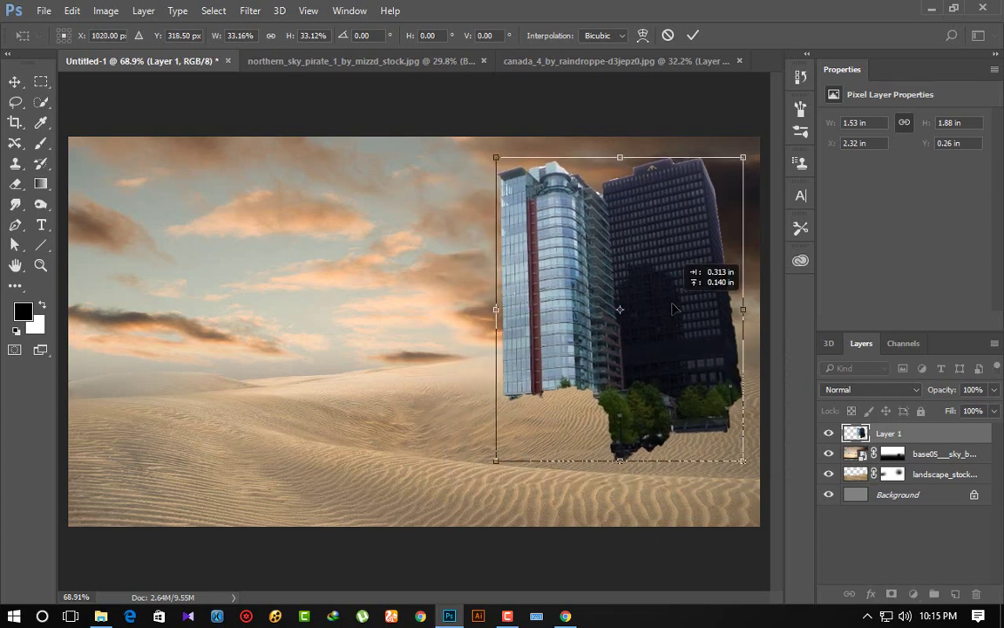
right_click(673, 308)
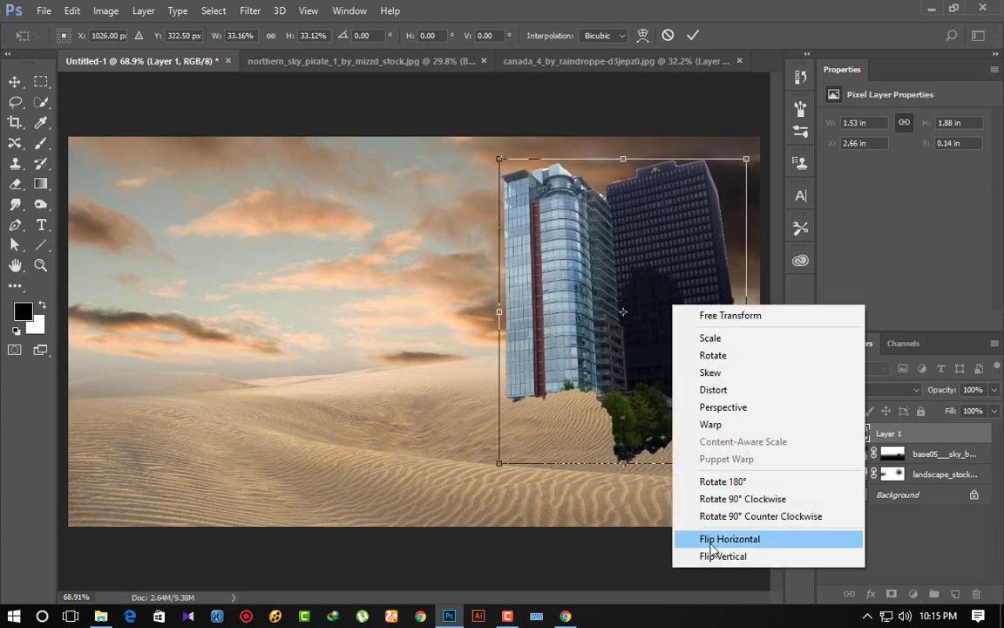
left_click(706, 540)
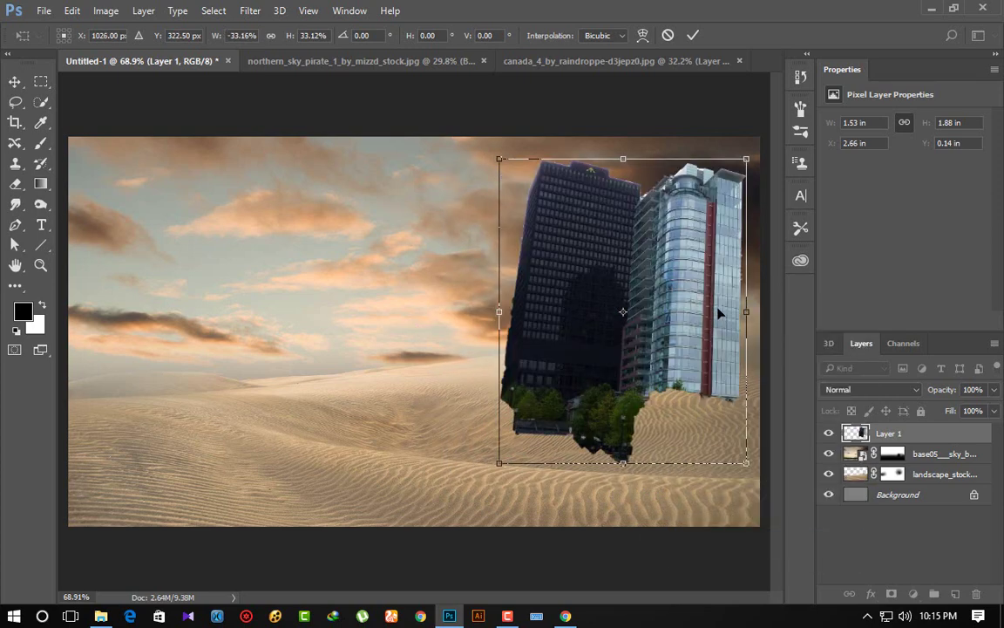
key("Return")
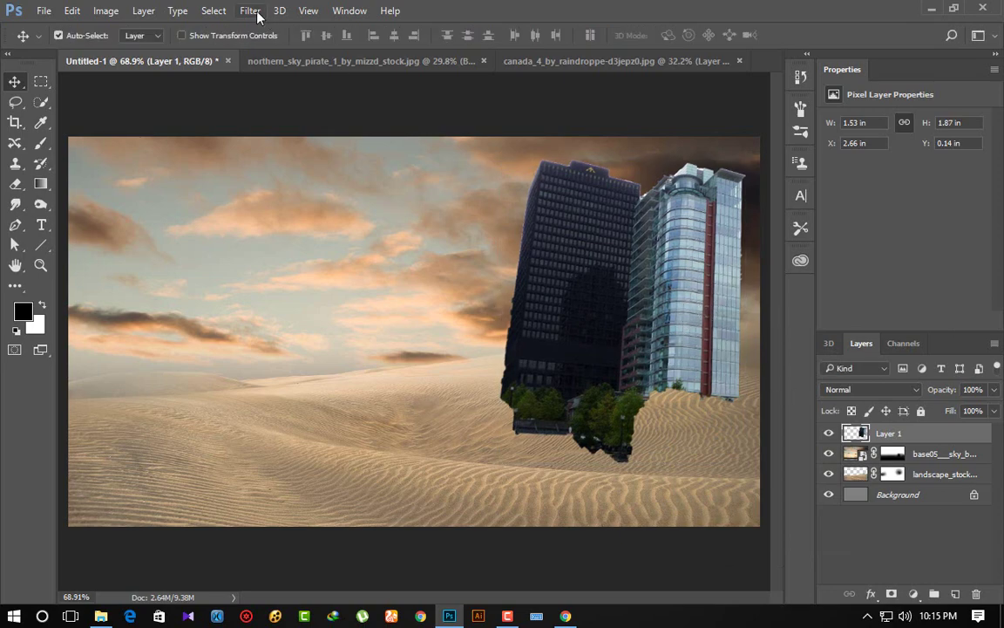
left_click(250, 10)
Step: Apply a Camera Raw Filter with Temperature +33 to the buildings layer
left_click(278, 101)
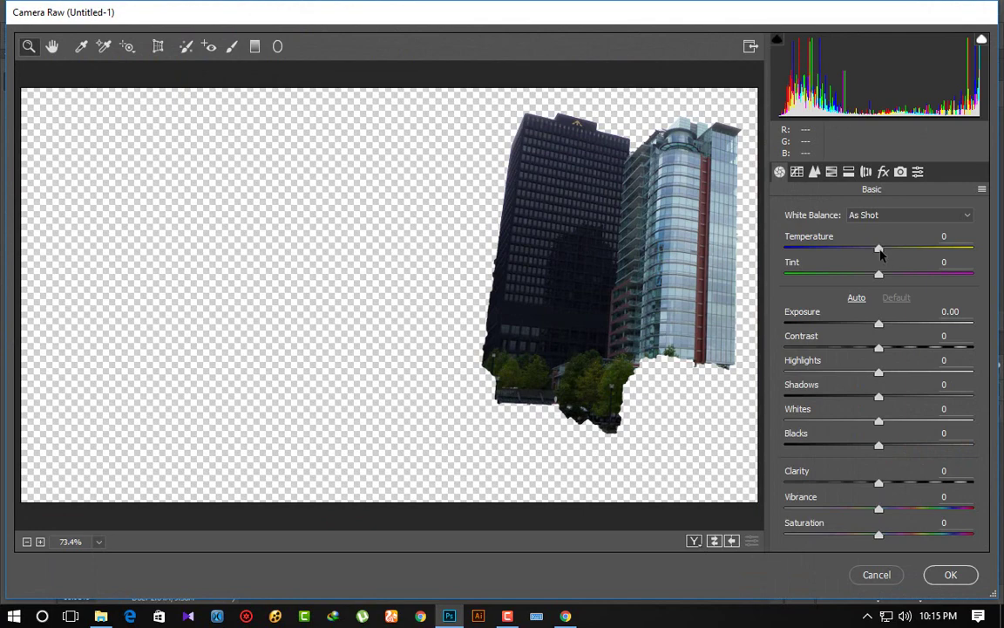
left_click_drag(879, 248, 910, 249)
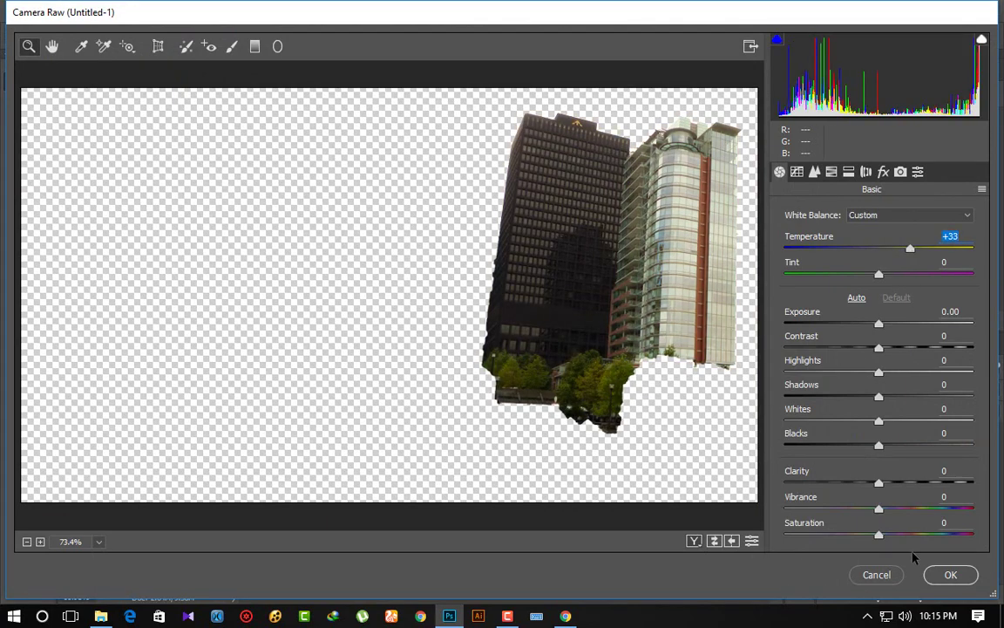
left_click(949, 574)
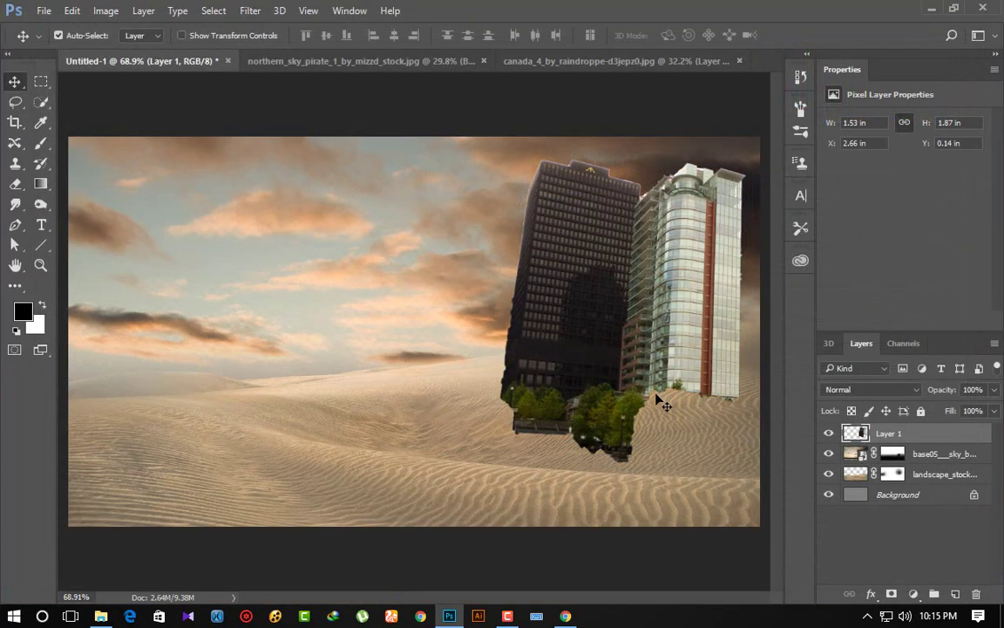
Step: Add a layer mask to the buildings layer and set up a linear gradient
scroll(663, 406, "up", 2)
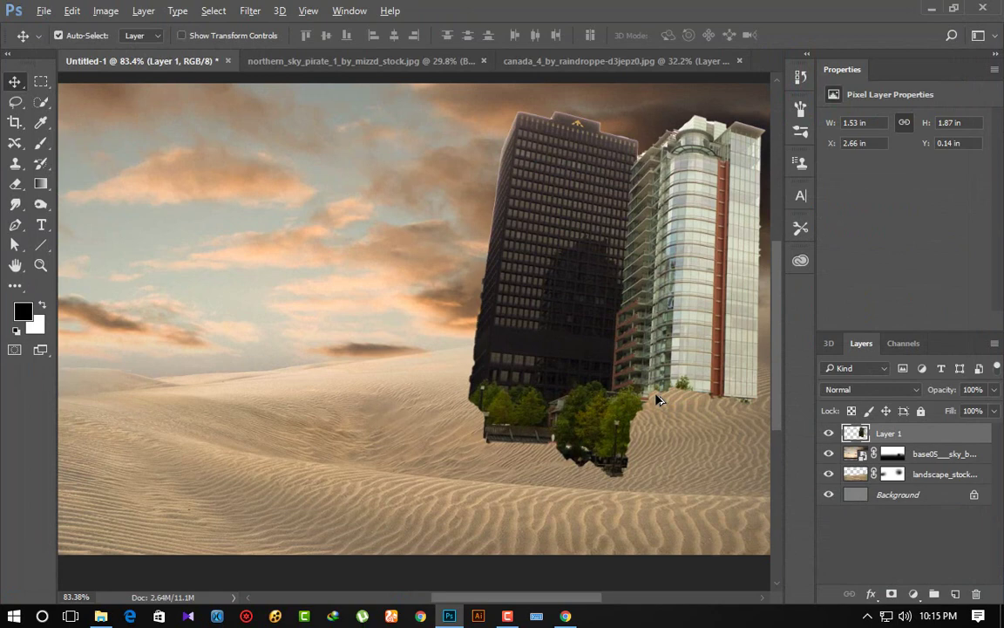
left_click(890, 595)
left_click(40, 184)
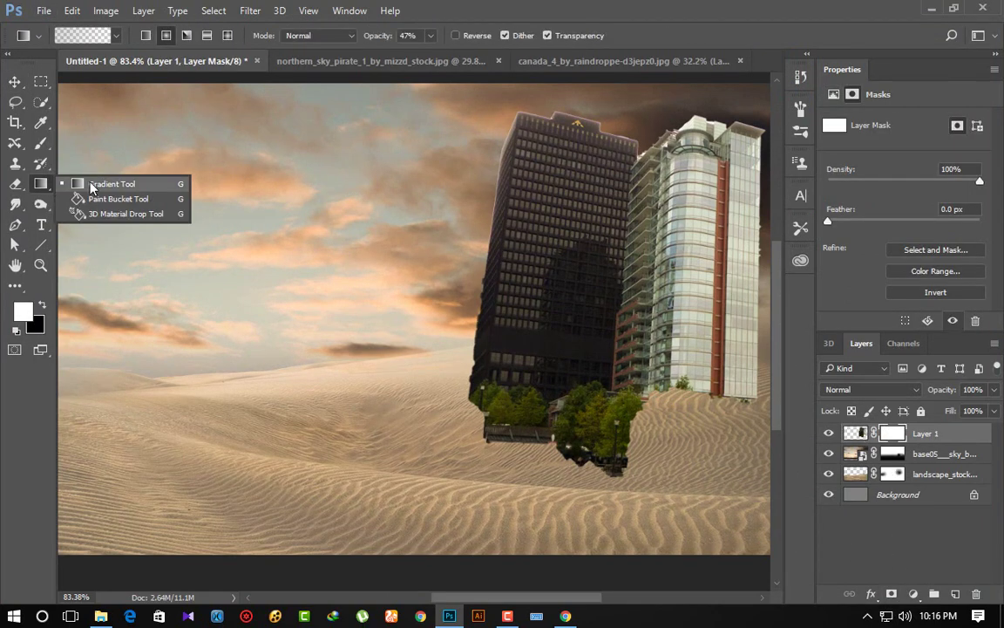
left_click(90, 185)
left_click(81, 35)
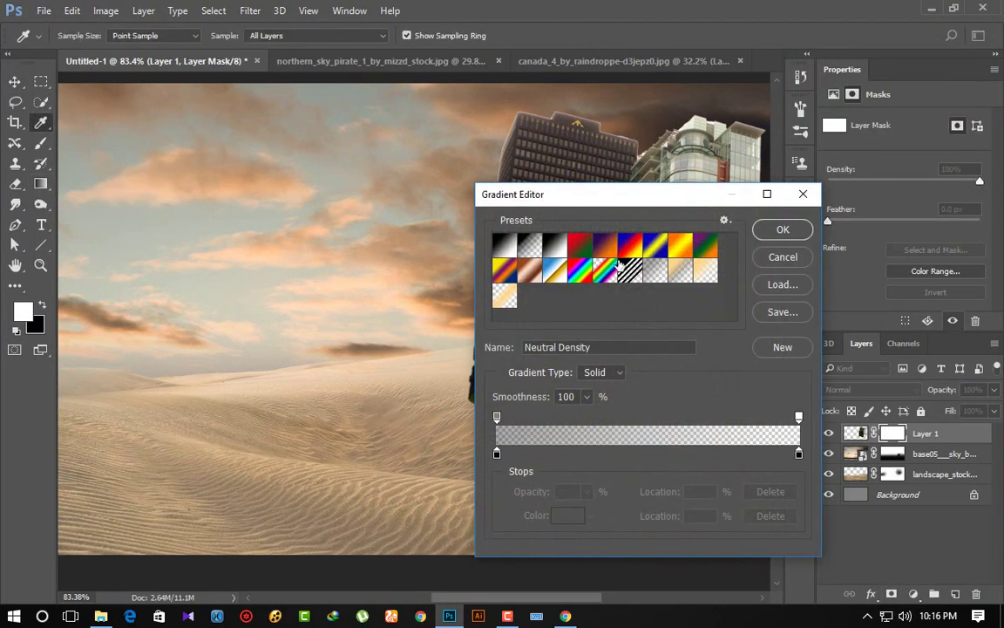
left_click(797, 235)
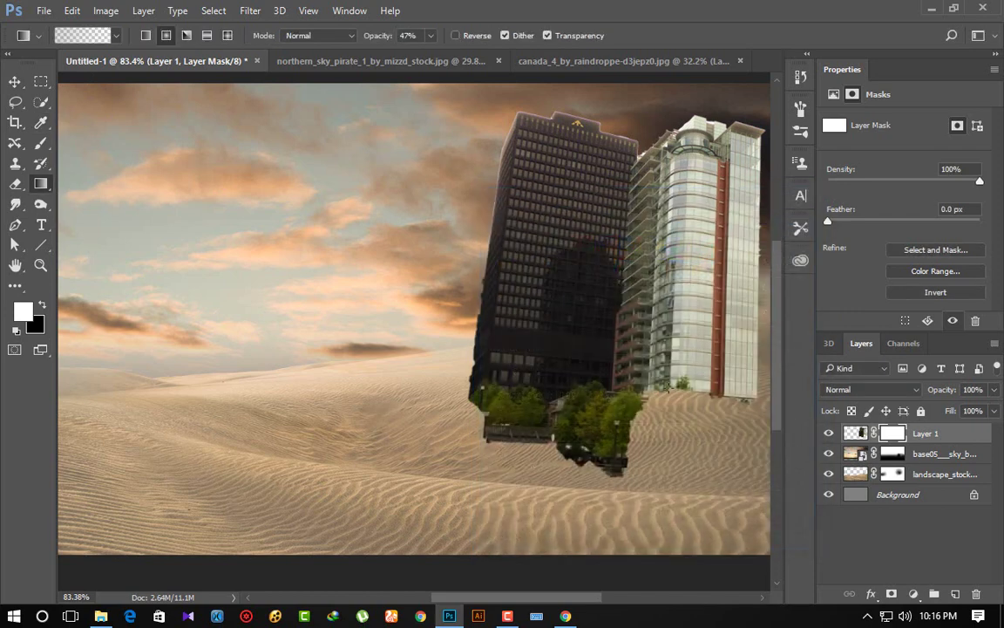
left_click(145, 38)
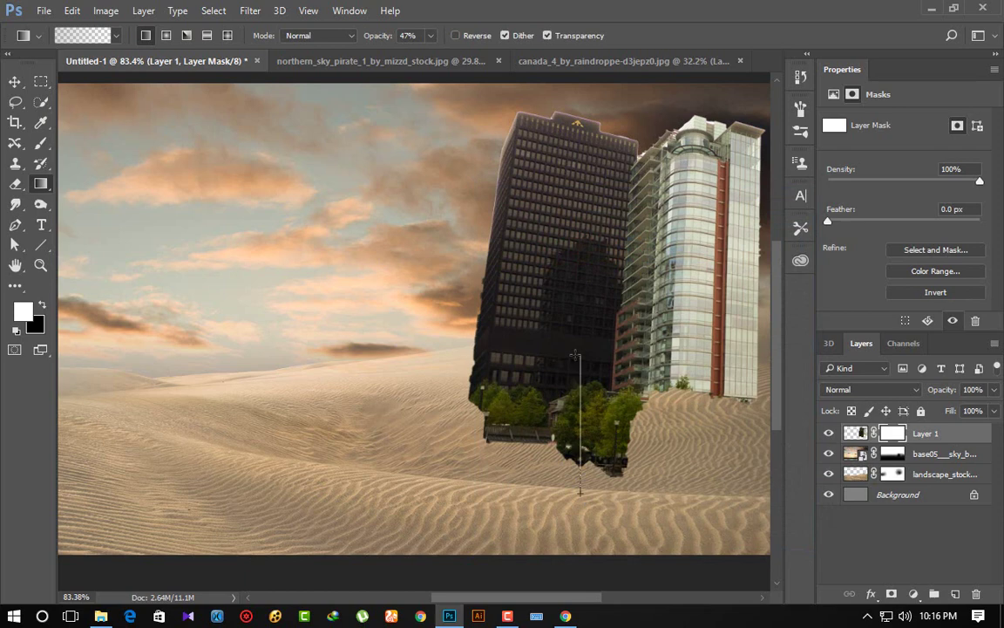
Step: Draw vertical gradients on the mask to fade the trees and building bases into hazy sand
left_click_drag(590, 460, 615, 452)
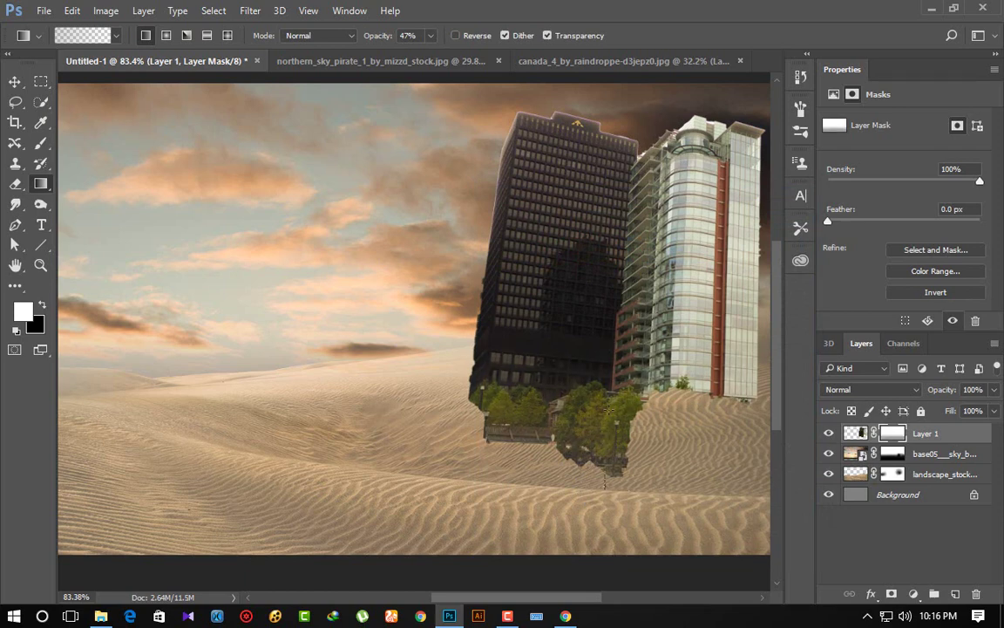
left_click_drag(602, 392, 602, 459)
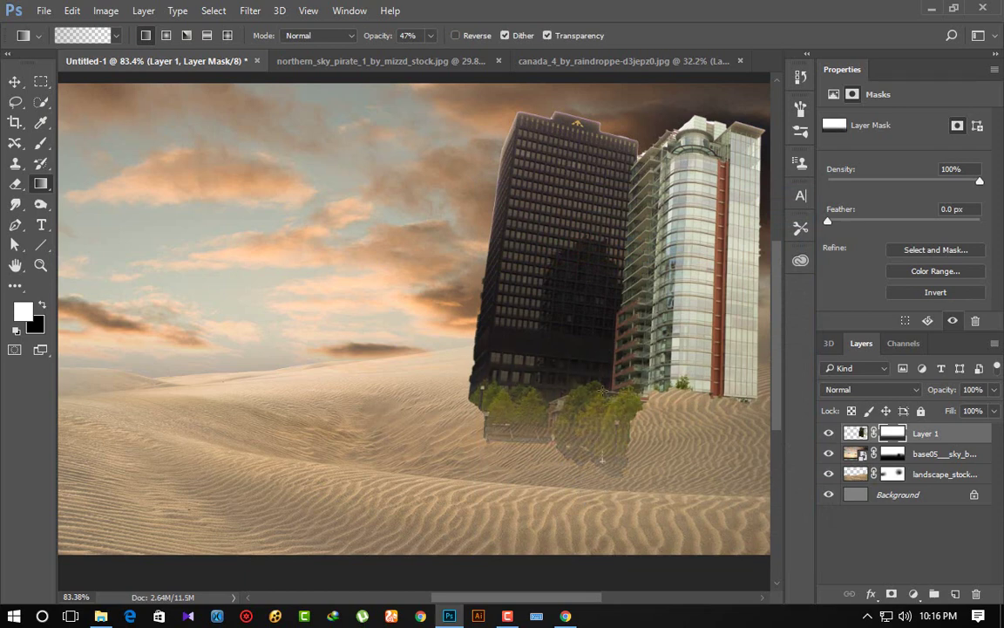
mouse_move(598, 394)
left_mouse_down()
mouse_move(595, 451)
mouse_move(623, 448)
left_mouse_up()
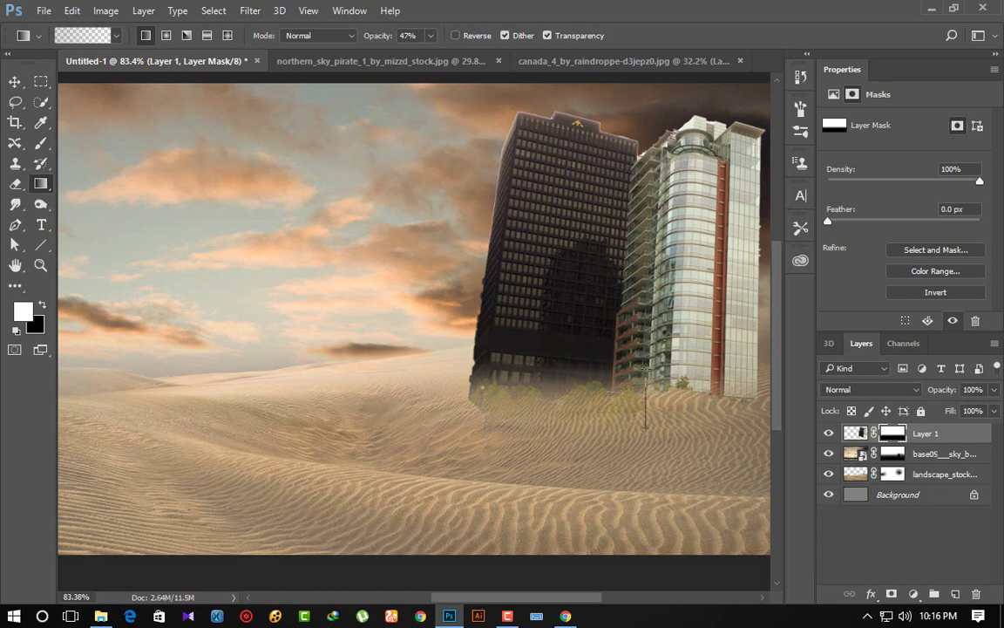
left_click_drag(558, 348, 558, 392)
left_click_drag(514, 340, 514, 393)
left_click_drag(473, 296, 475, 379)
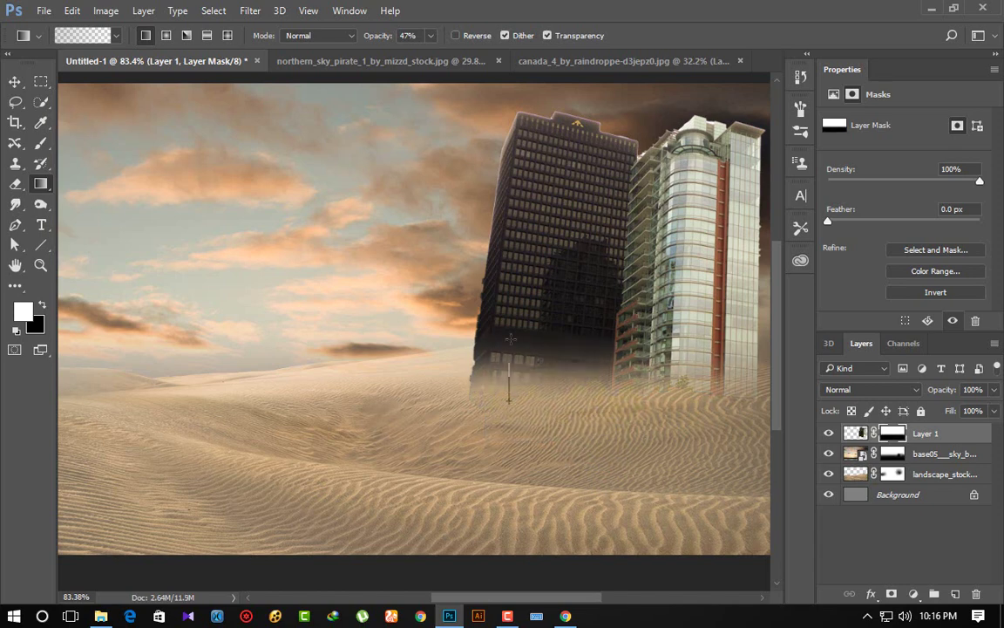
left_click_drag(478, 336, 483, 392)
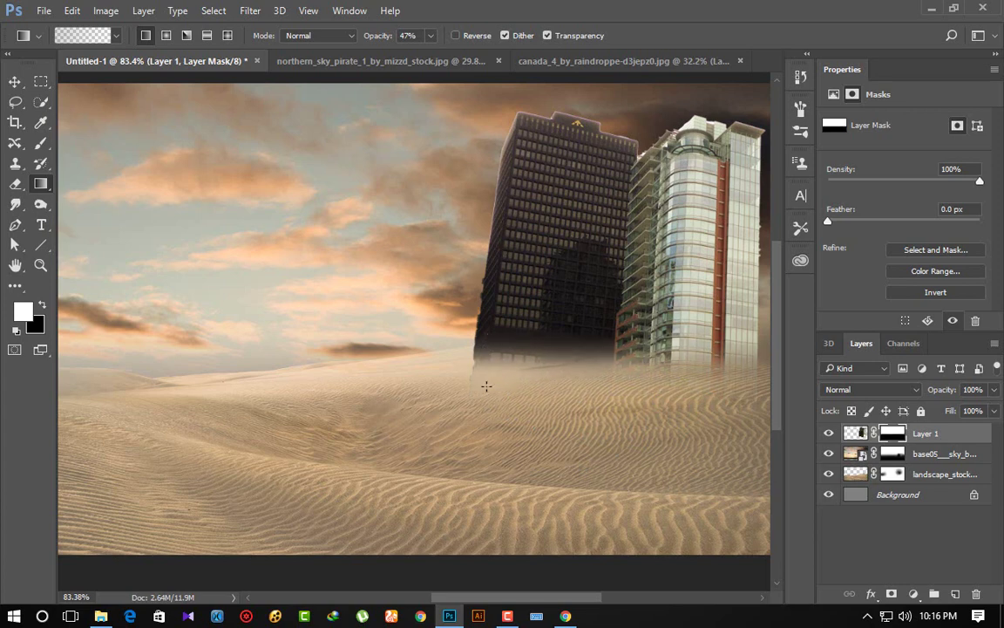
left_click_drag(486, 386, 493, 367)
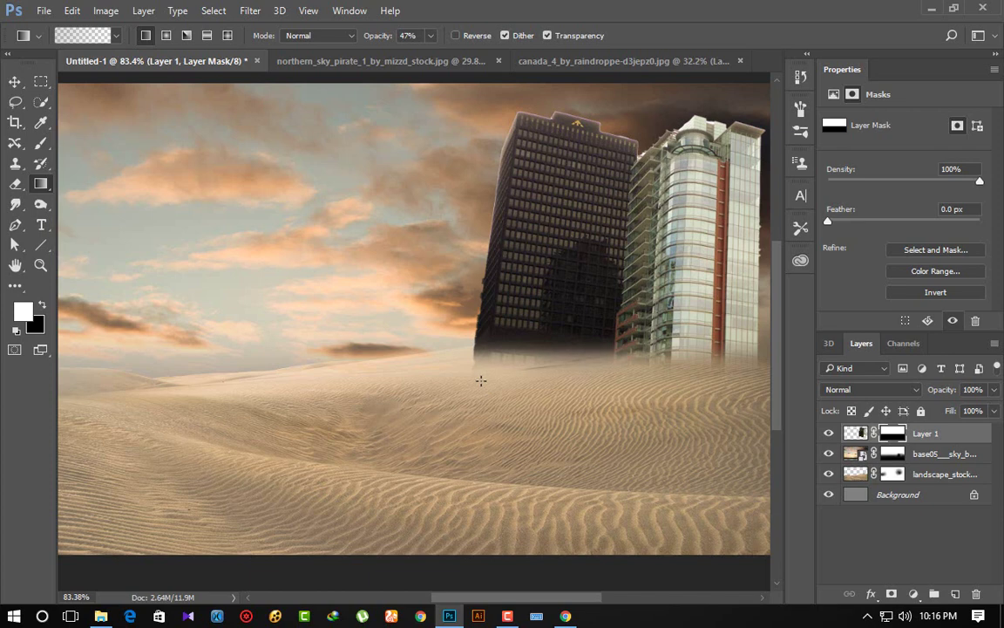
Step: Switch to the p52 folder and drag the perth_city photo onto Photoshop
scroll(507, 409, "down", 2)
scroll(510, 410, "down", 2)
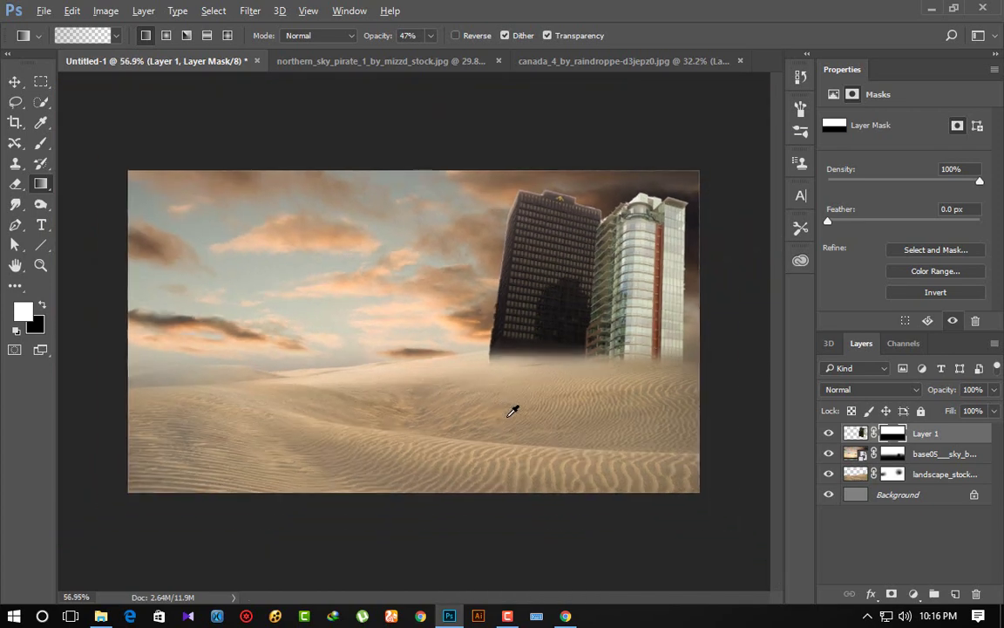
scroll(512, 410, "up", 1)
scroll(513, 410, "up", 1)
scroll(513, 410, "down", 1)
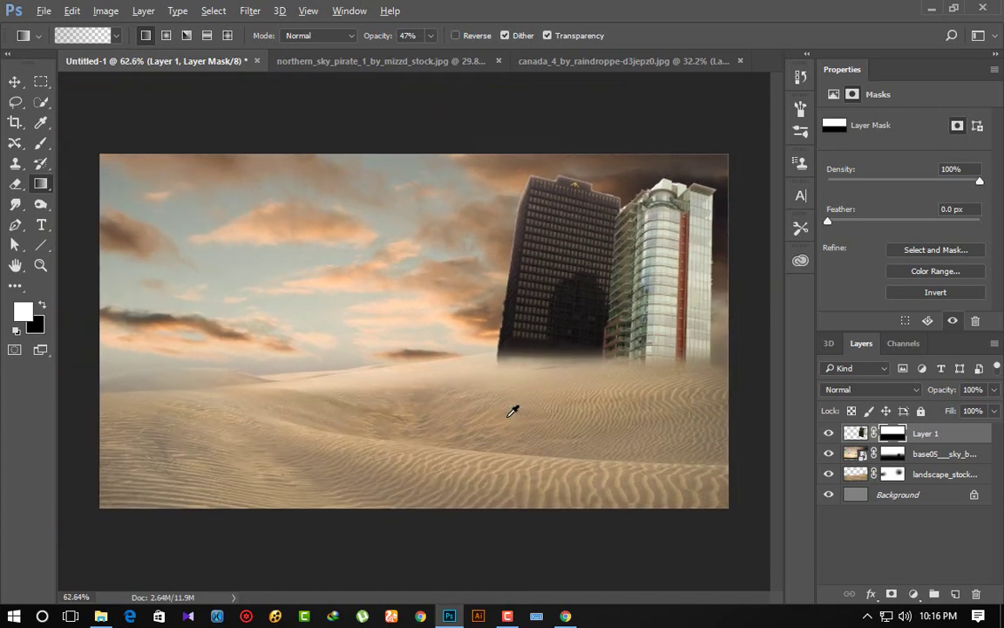
key("alt+Tab")
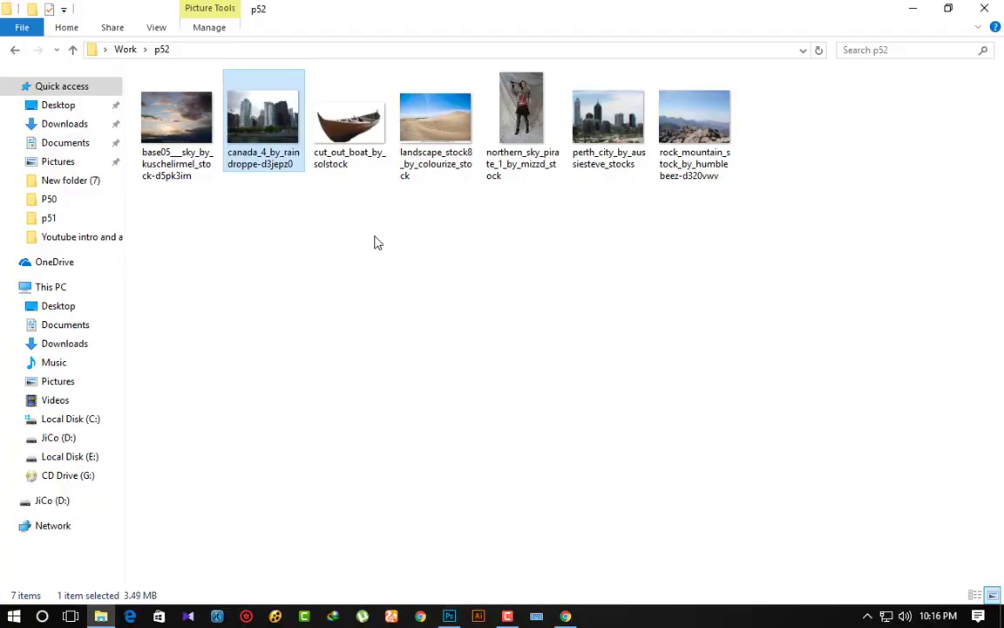
left_click_drag(609, 122, 452, 617)
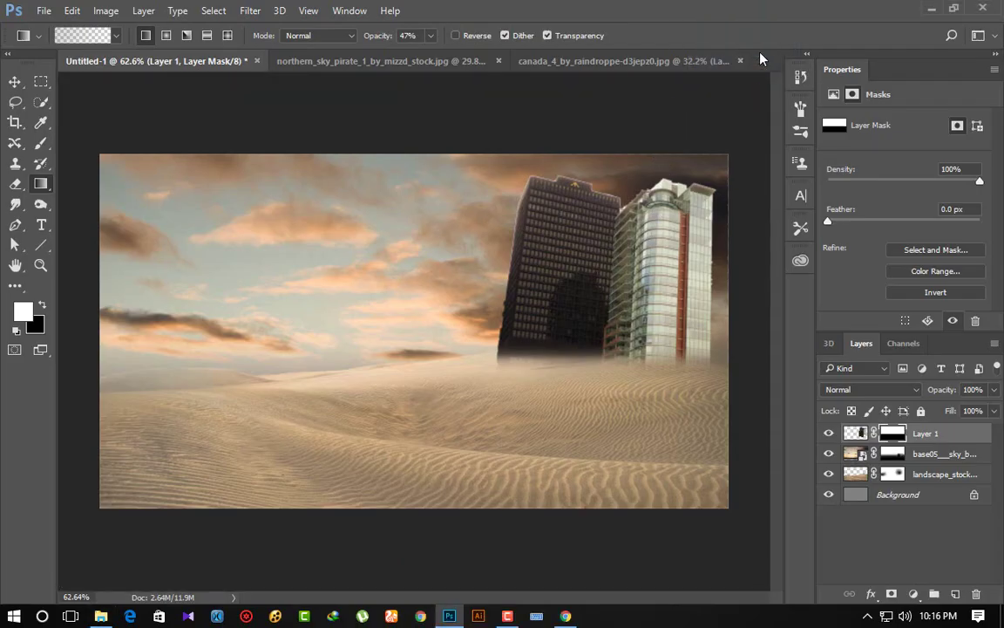
Step: Open perth_city_by_aussiesteve_stocks.jpg and raise its Camera Raw Contrast to about +42
left_click_drag(451, 617, 760, 60)
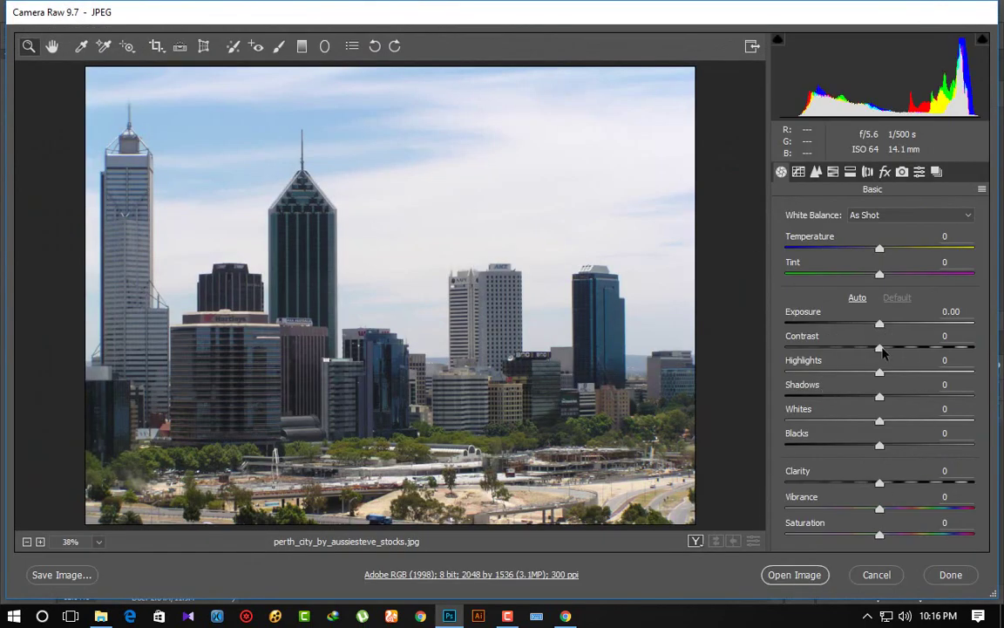
left_click_drag(880, 349, 924, 349)
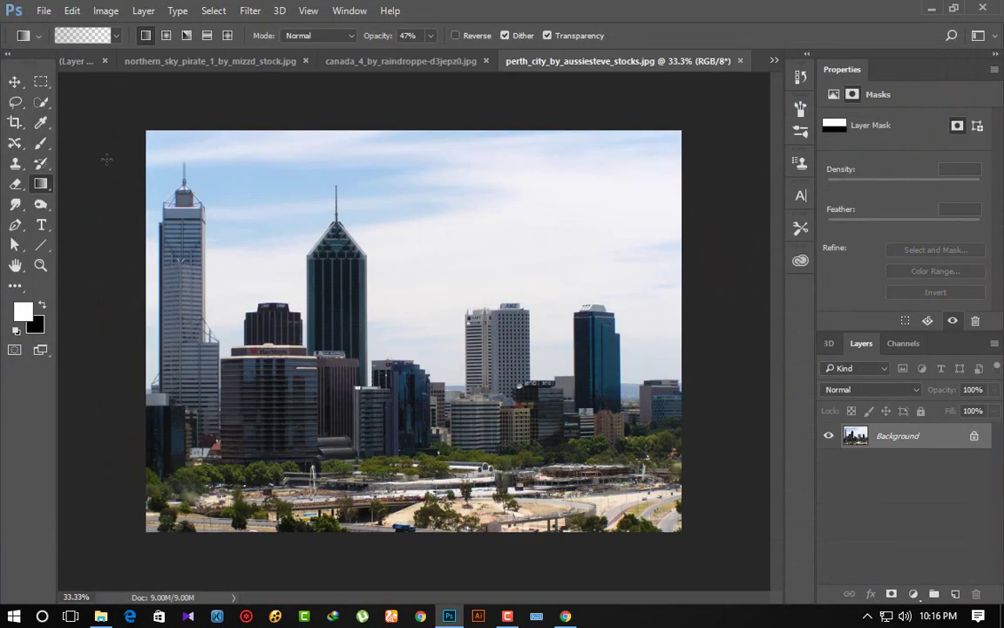
Step: Pick the Quick Selection tool and paint over the sky around the Perth buildings
key("d")
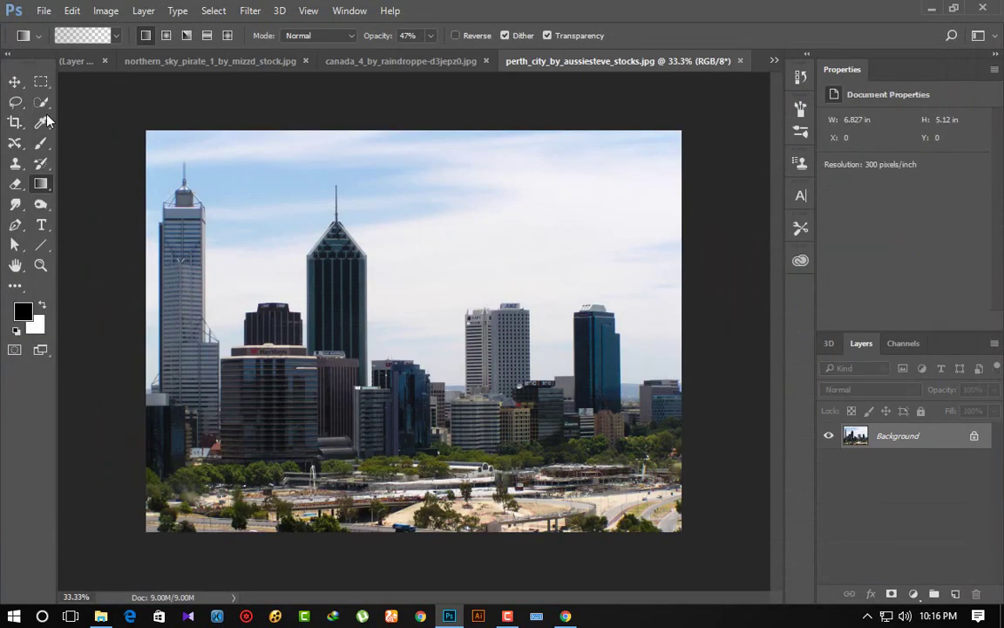
left_click(41, 102)
left_click(88, 105)
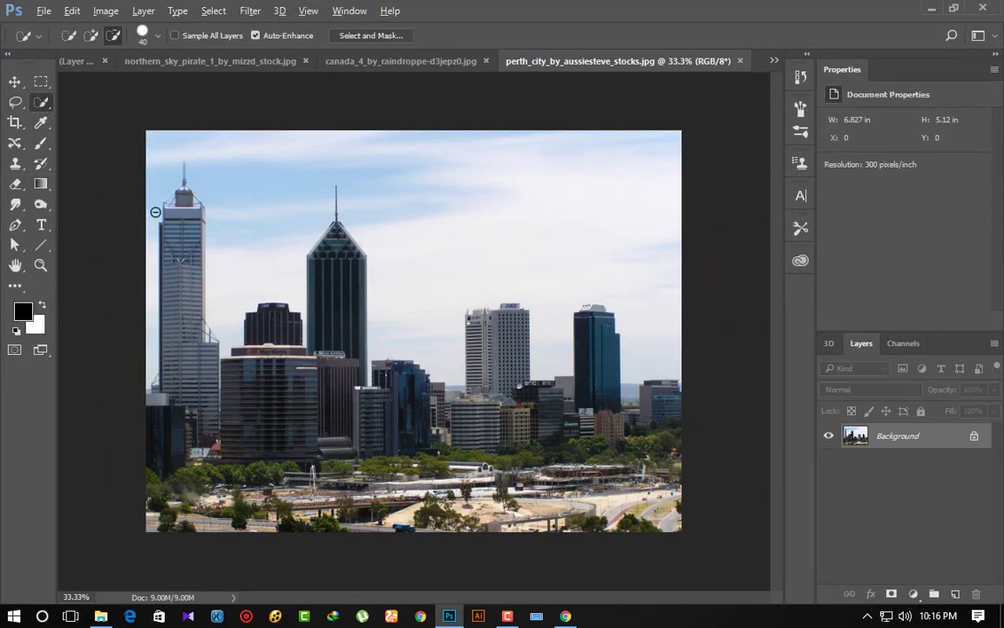
scroll(155, 212, "up", 2, "alt")
scroll(155, 212, "up", 1, "alt")
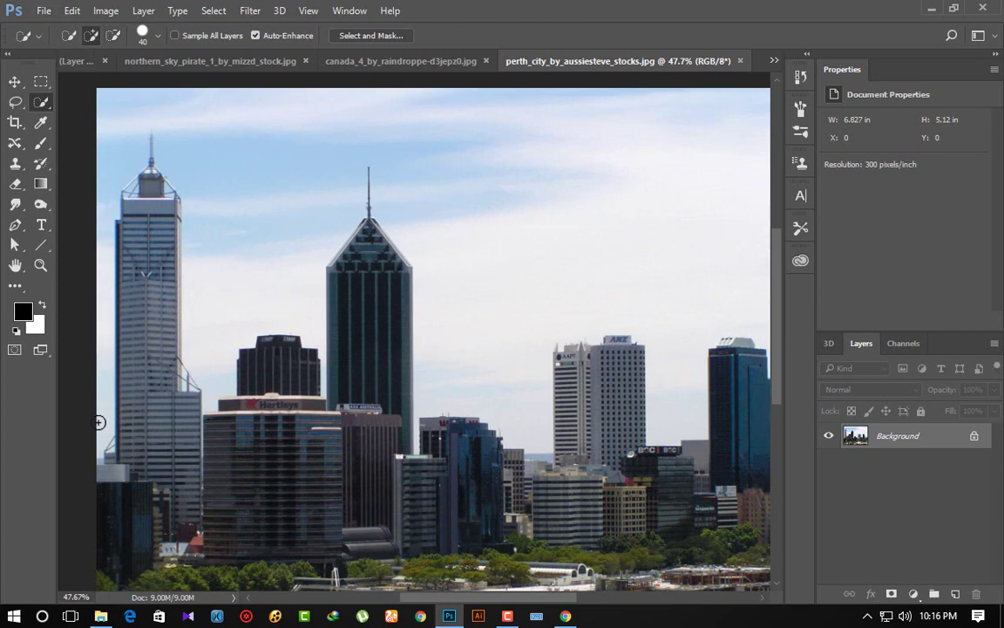
mouse_move(100, 433)
left_mouse_down()
mouse_move(101, 134)
mouse_move(113, 98)
mouse_move(153, 92)
mouse_move(227, 185)
mouse_move(242, 238)
mouse_move(356, 123)
mouse_move(478, 144)
mouse_move(530, 214)
mouse_move(542, 264)
left_mouse_up()
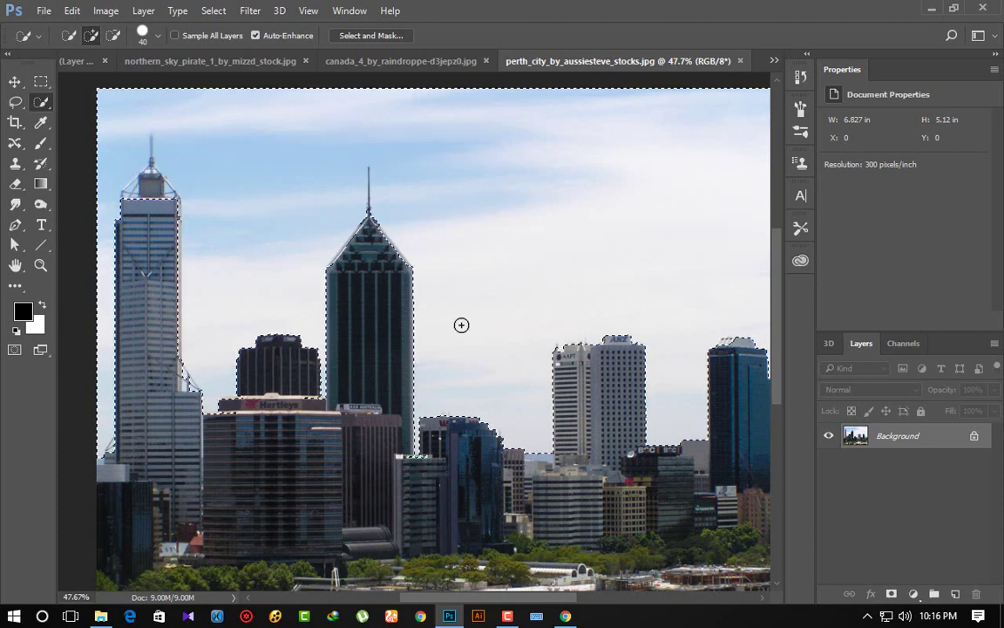
Step: Zoom toward the AMP building and subtract along the Hartleys rooftop
scroll(443, 346, "up", 3)
scroll(433, 349, "up", 2)
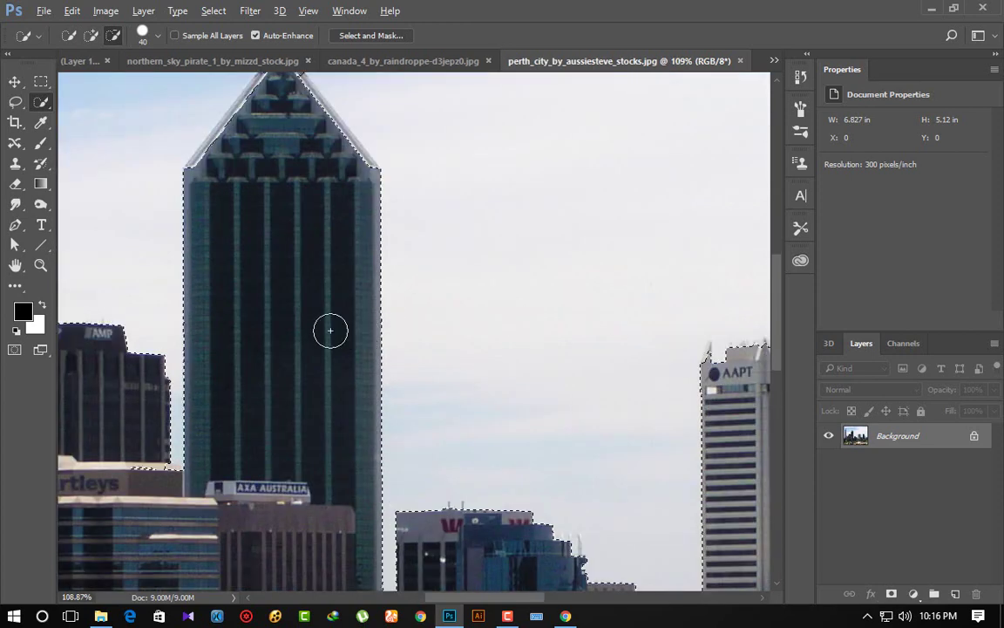
mouse_move(271, 341)
left_mouse_down()
mouse_move(498, 426)
mouse_move(519, 205)
left_mouse_up()
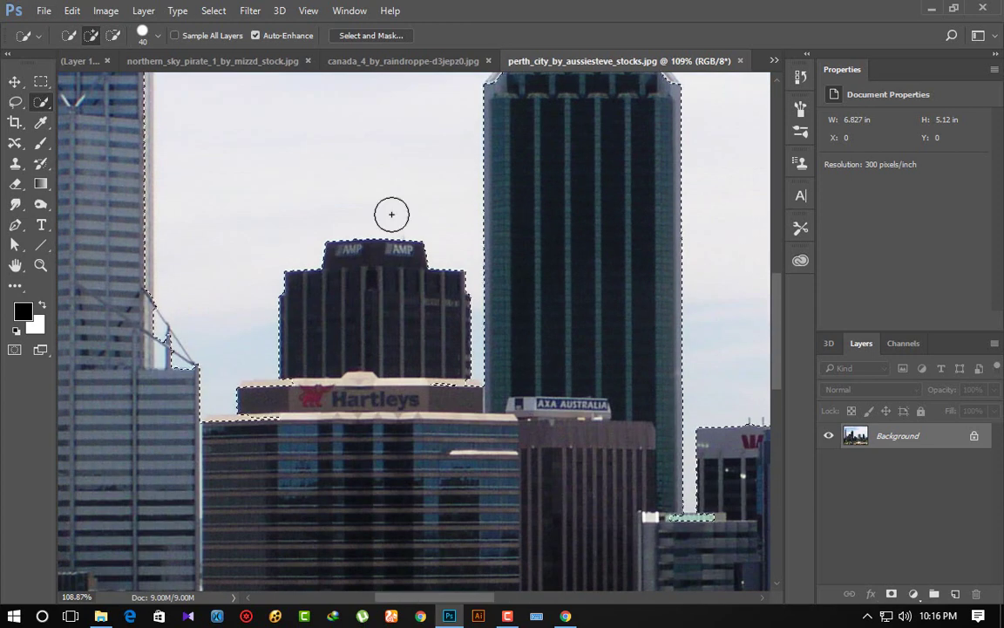
left_click(113, 34)
mouse_move(438, 384)
left_mouse_down()
mouse_move(262, 402)
mouse_move(239, 375)
mouse_move(225, 398)
mouse_move(184, 397)
mouse_move(271, 434)
left_mouse_up()
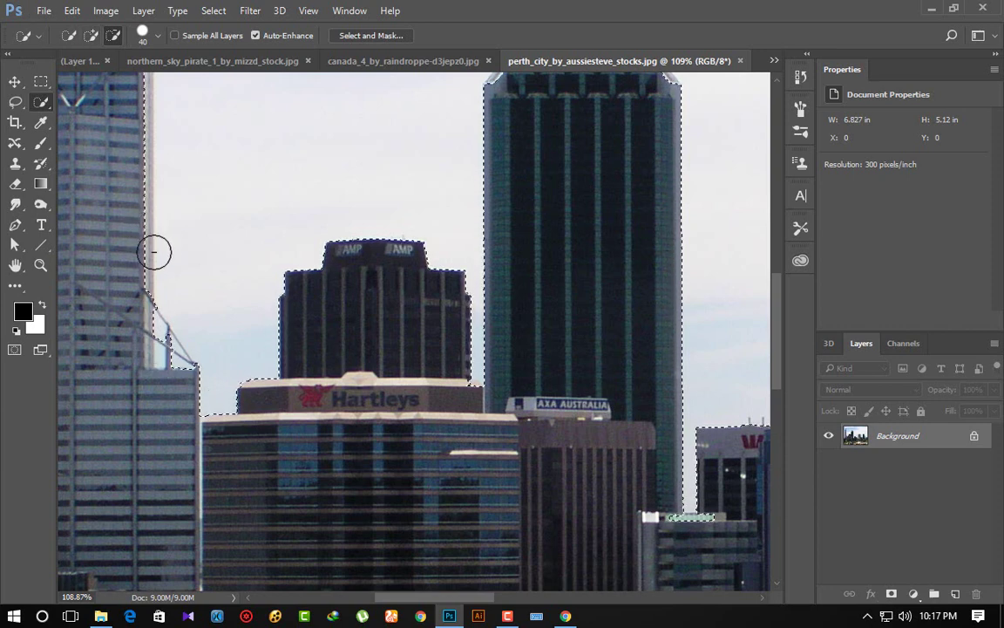
Step: Shrink the selection brush and trim the selection at the pyramid-topped tower's lower-left corner
key("o")
left_click(41, 102)
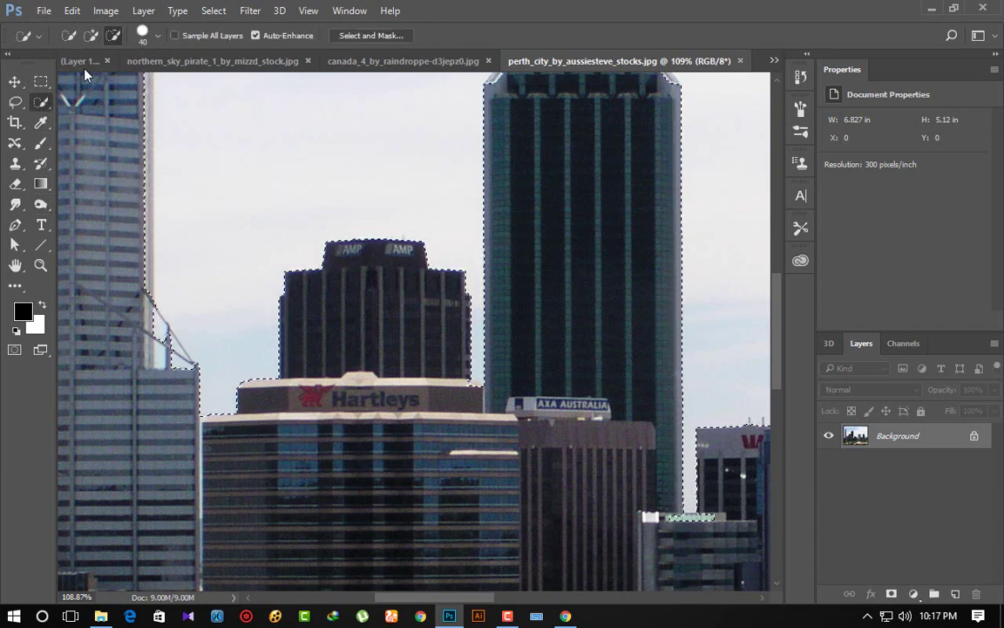
left_click(91, 36)
key("bracketleft")
key("bracketleft")
key("bracketleft")
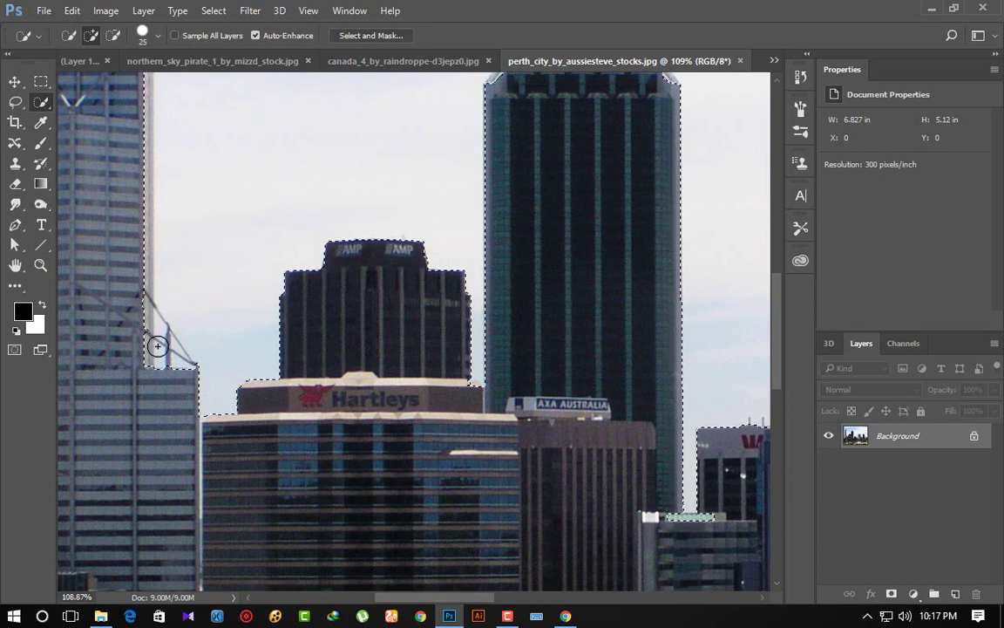
left_click_drag(371, 241, 321, 513)
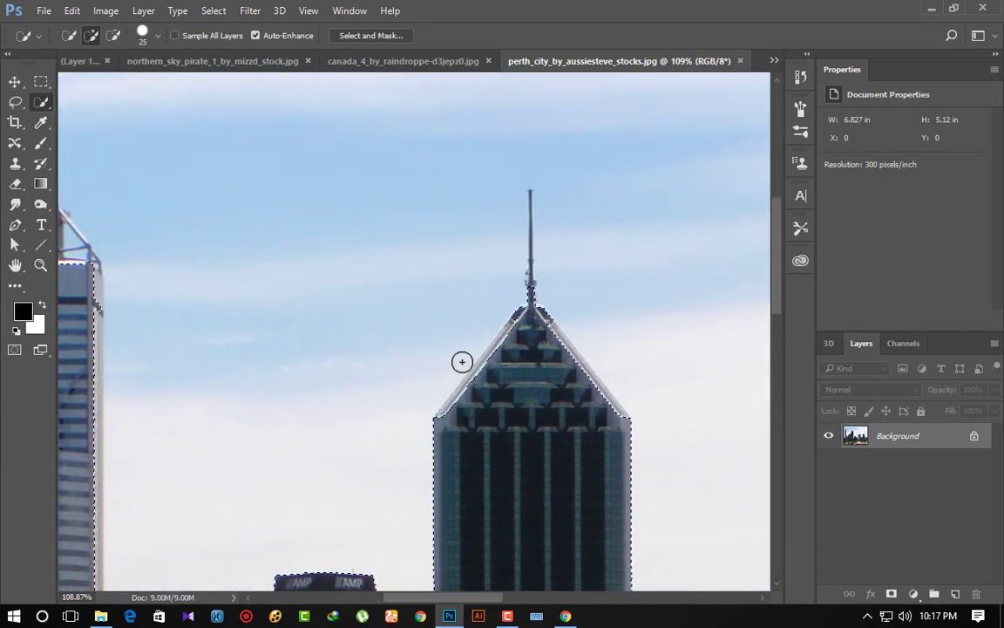
key("bracketleft")
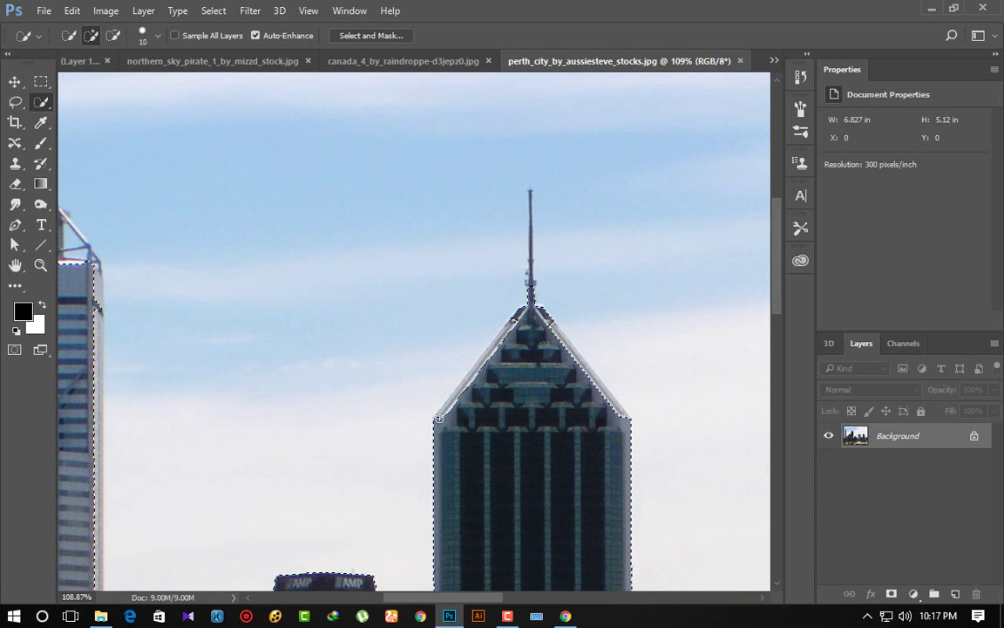
left_click(448, 408, "alt")
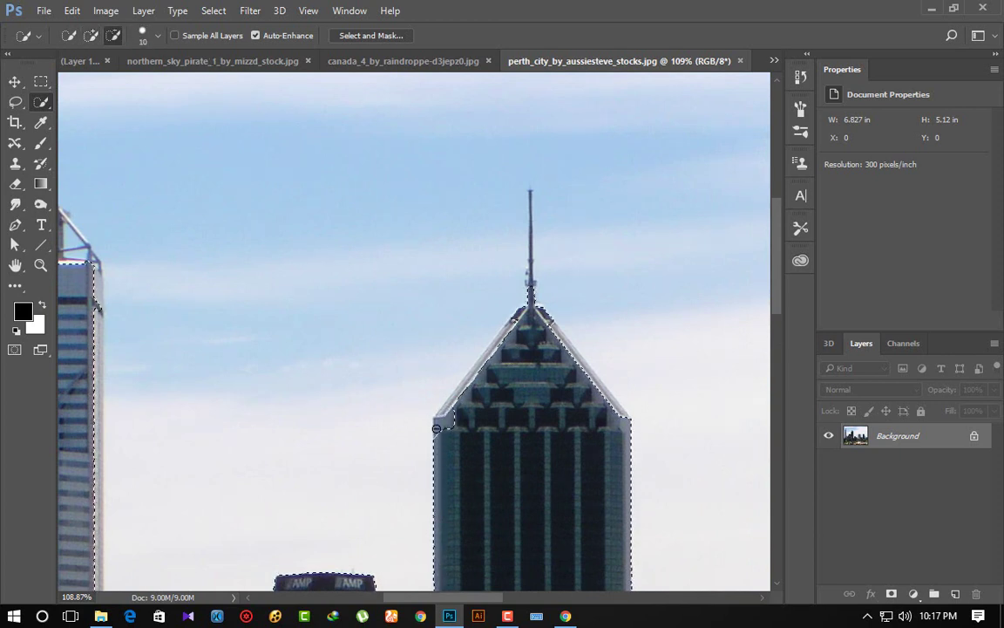
left_click(441, 419, "alt")
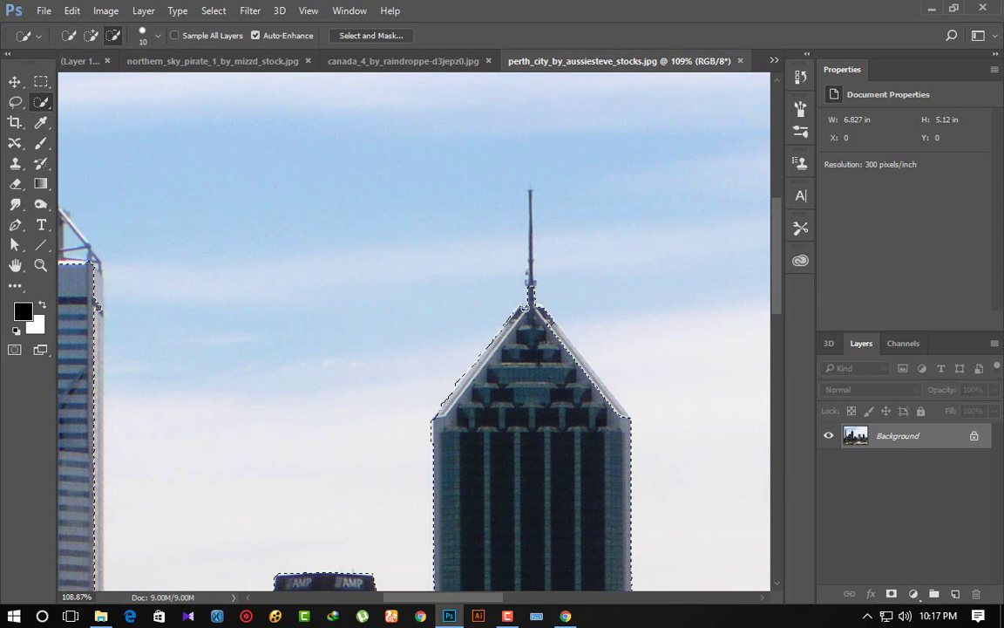
Step: Refine the selection up the right tower's thin spire to its tip
left_click(530, 302, "alt")
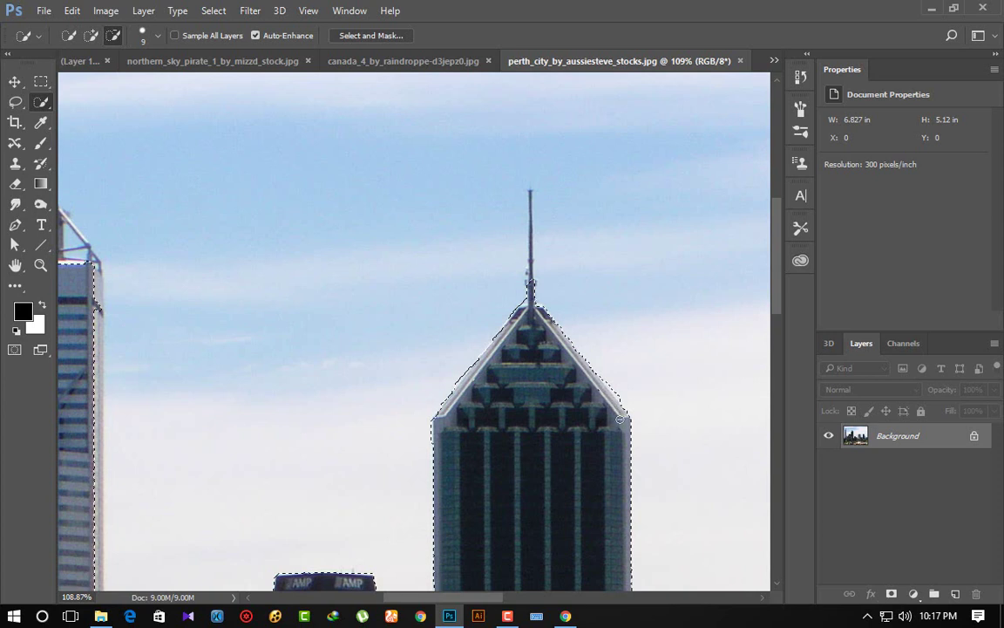
key("bracketleft")
key("bracketleft")
key("bracketleft")
left_click(531, 263)
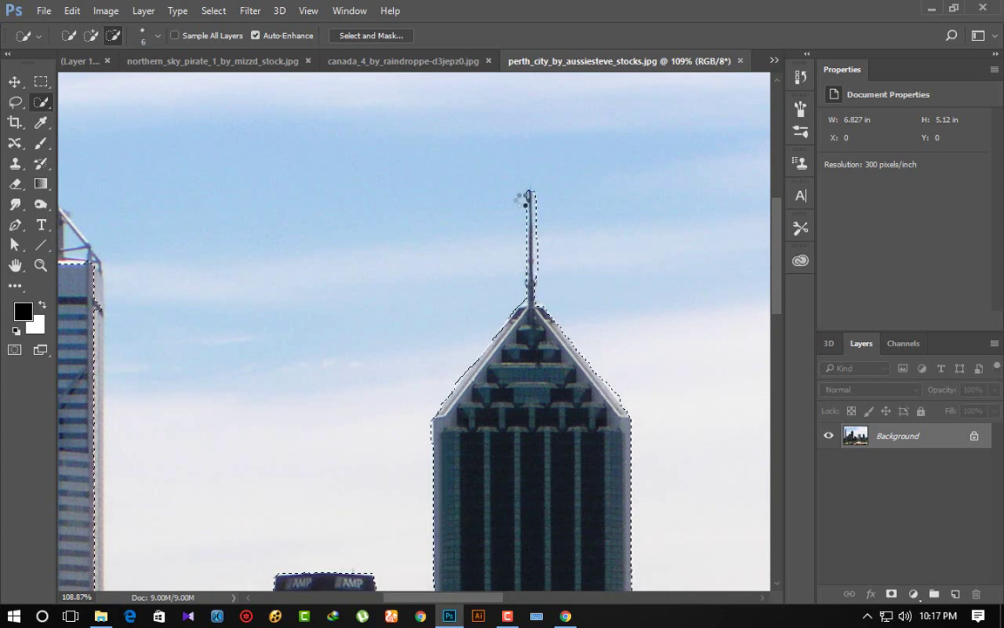
left_click(525, 200, "alt")
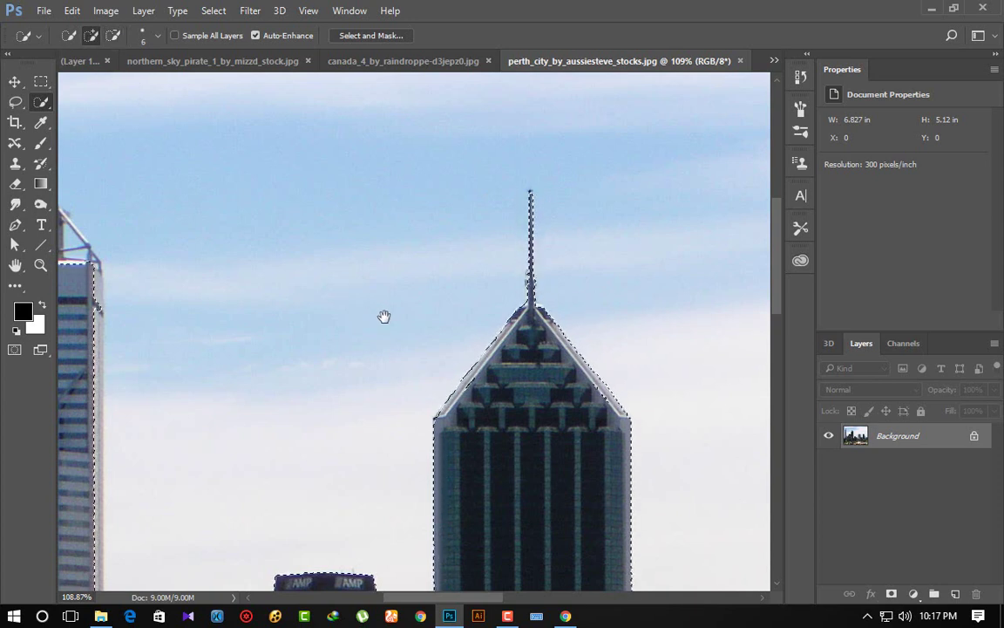
Step: Refine the selection around the left tower's top cabin and spire tip
left_click_drag(384, 316, 657, 435)
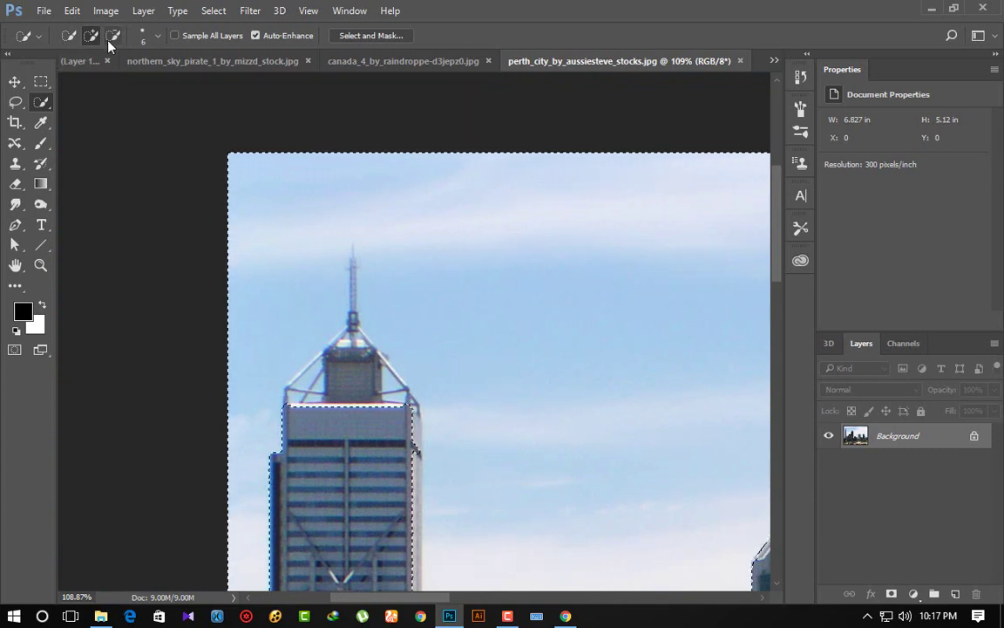
left_click(338, 381, "alt")
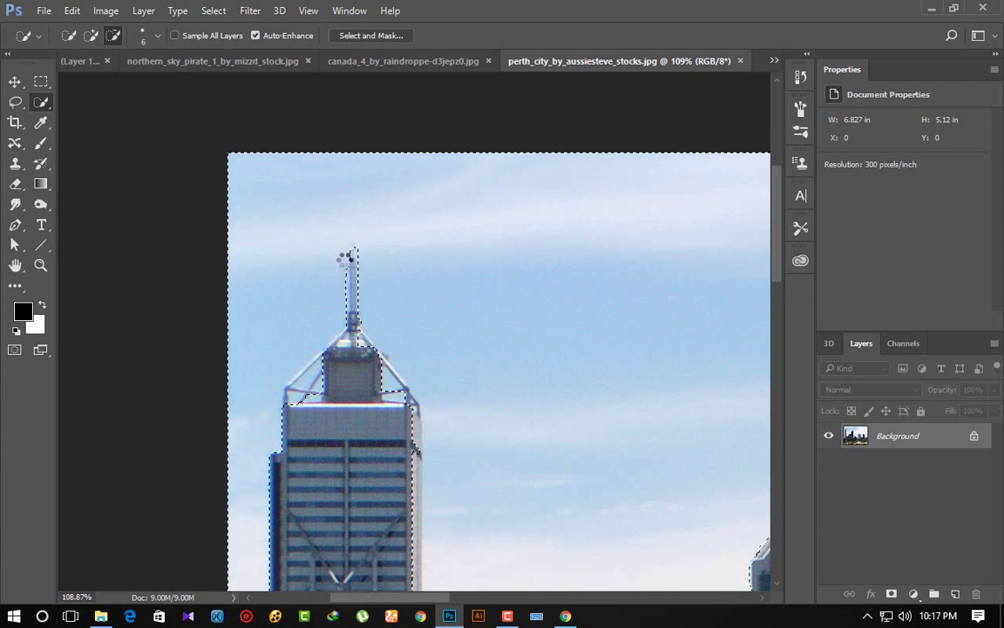
left_click(353, 253)
left_click(91, 36)
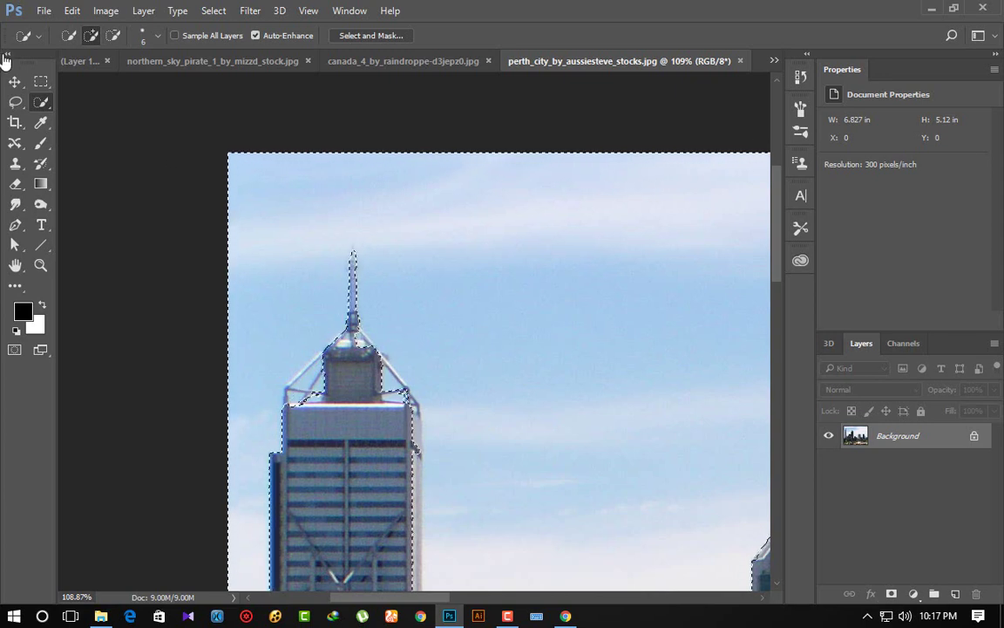
left_click(15, 81)
scroll(515, 358, "down", 3)
Step: Unlock the Background into Layer 0, delete the selected sky and deselect
scroll(514, 357, "down", 2)
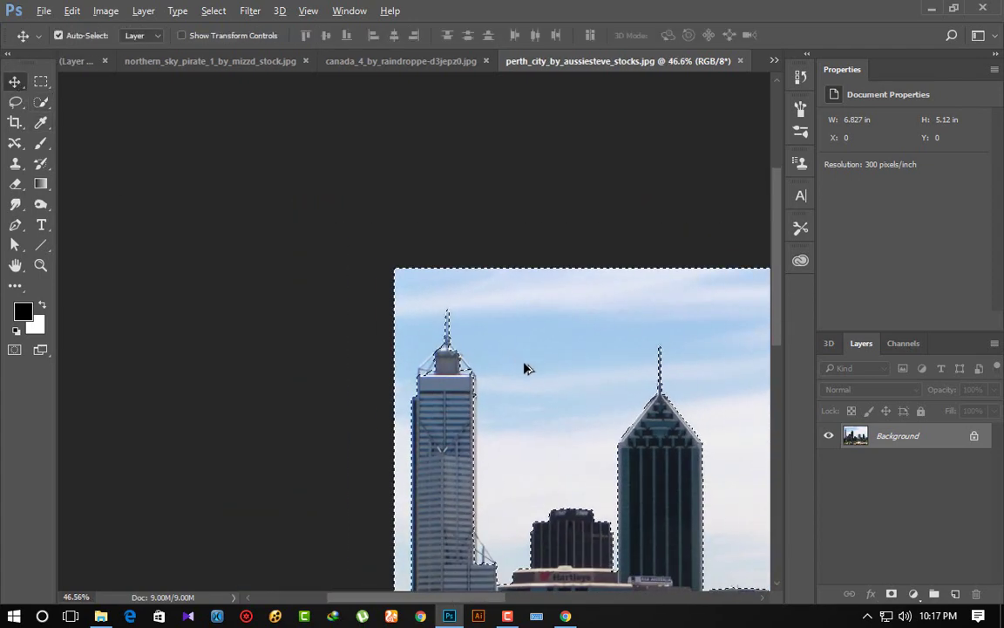
scroll(524, 365, "down", 2)
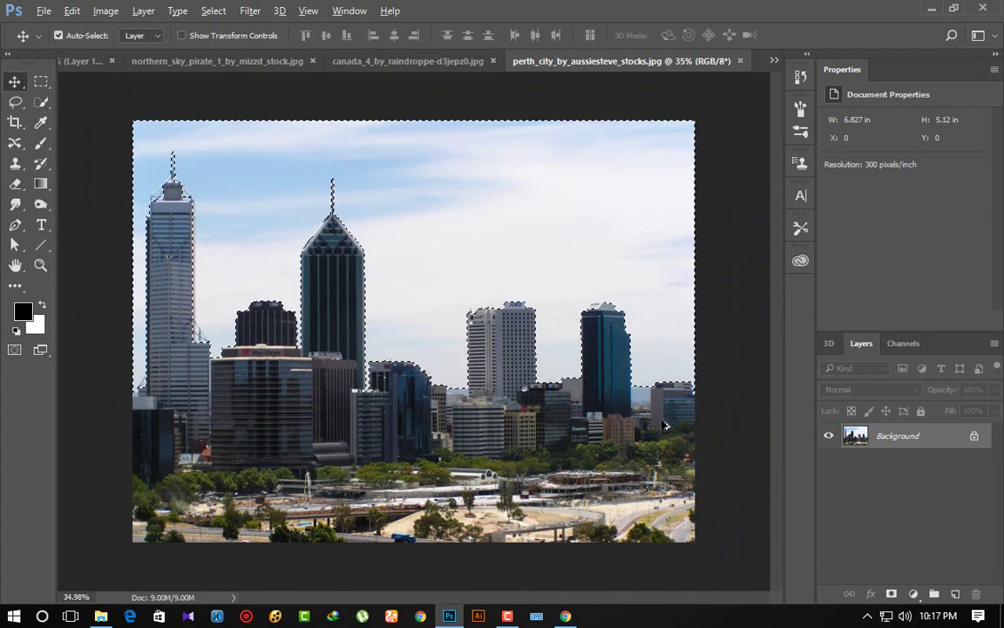
left_click(975, 435)
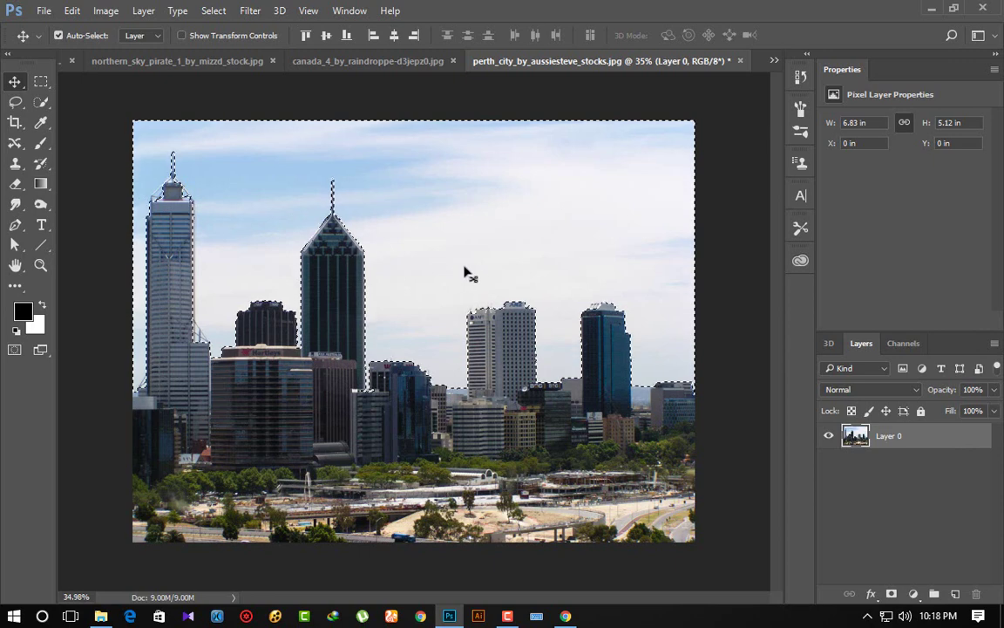
key("Delete")
key("ctrl+d")
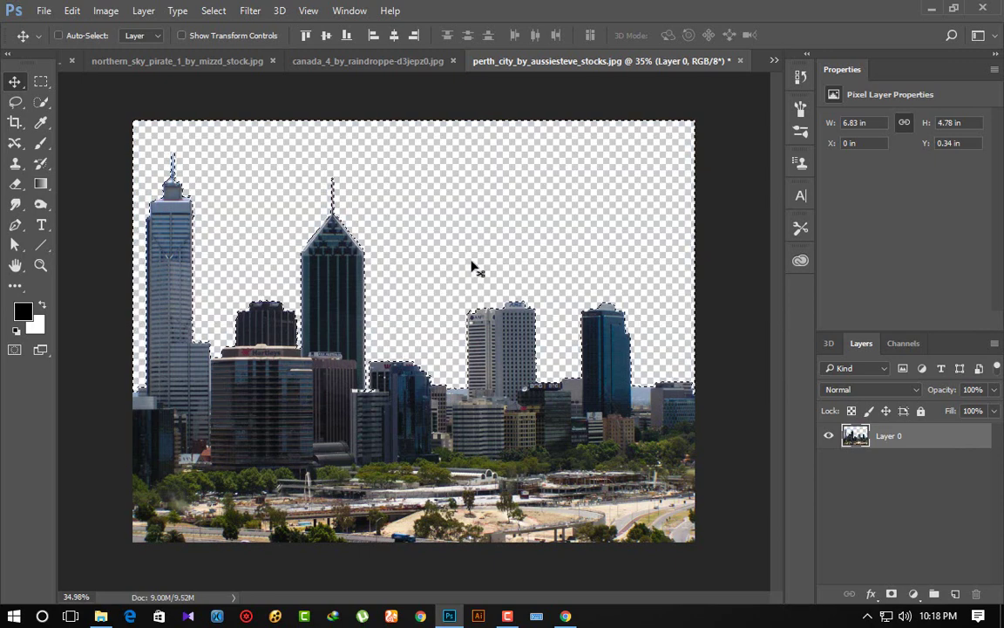
left_click(59, 34)
Step: Warm the Perth skyline with Camera Raw Temperature +27 and move it into the composite
left_click(251, 12)
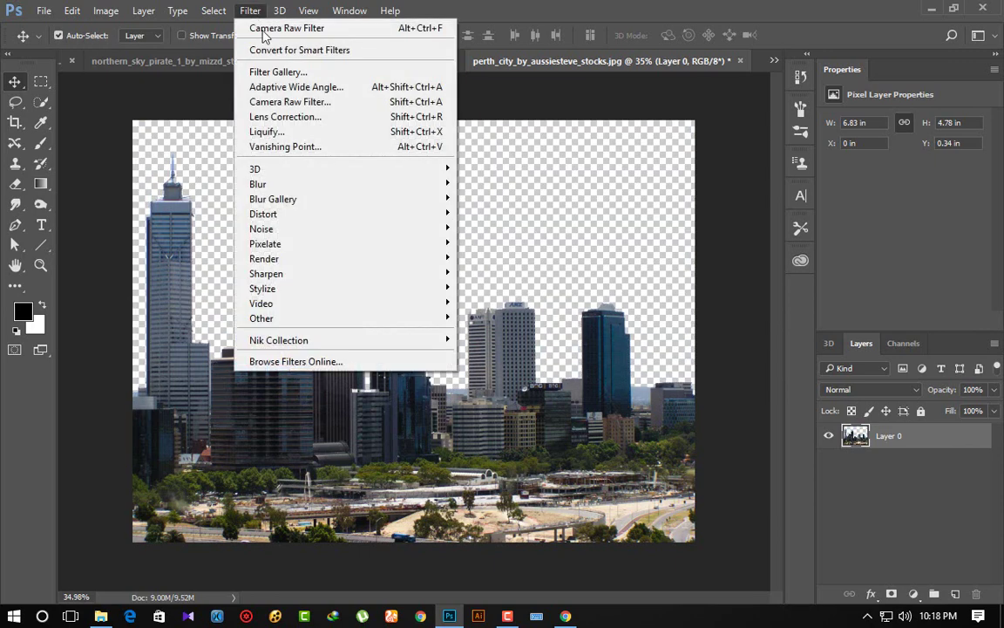
left_click(305, 102)
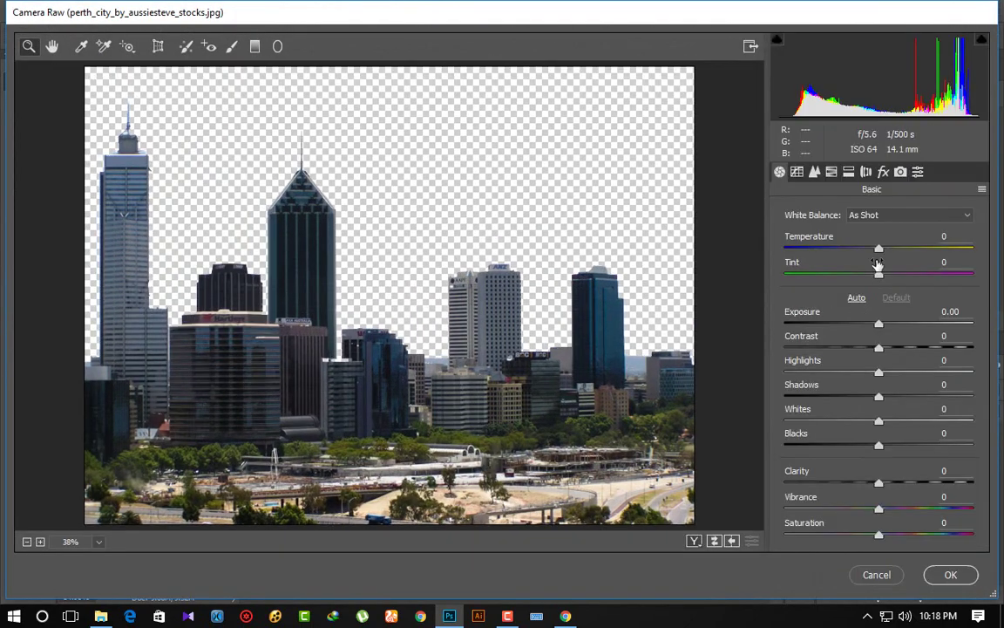
left_click_drag(879, 250, 903, 250)
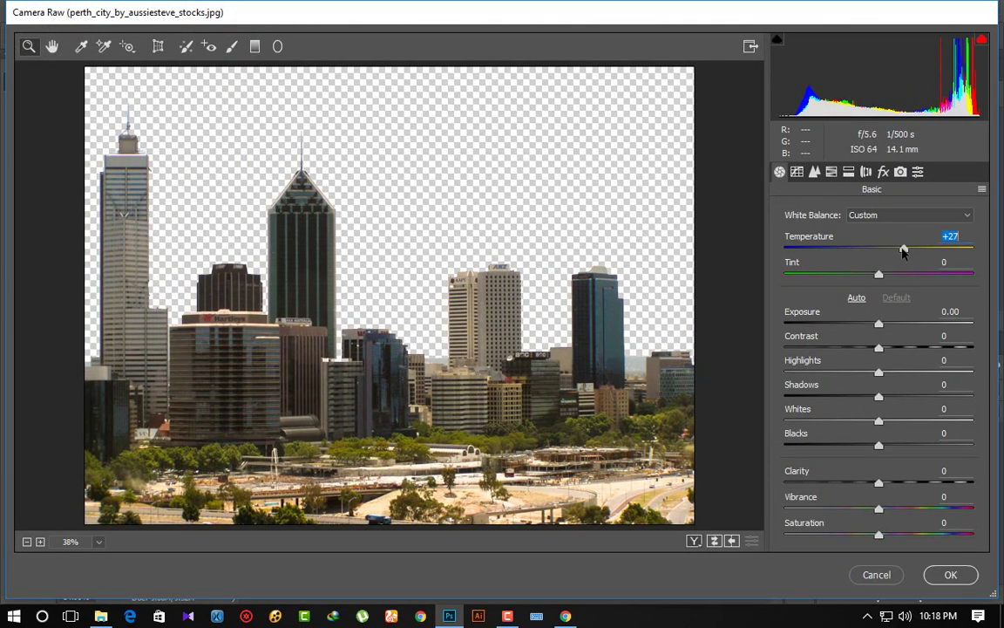
key("Return")
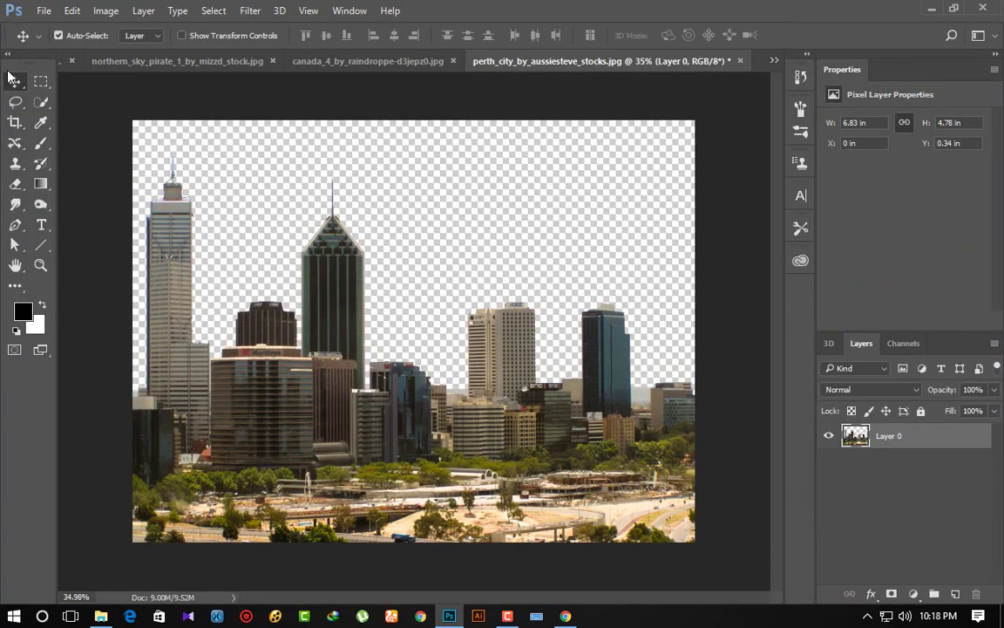
mouse_move(331, 286)
left_mouse_down()
mouse_move(72, 65)
mouse_move(287, 291)
left_mouse_up()
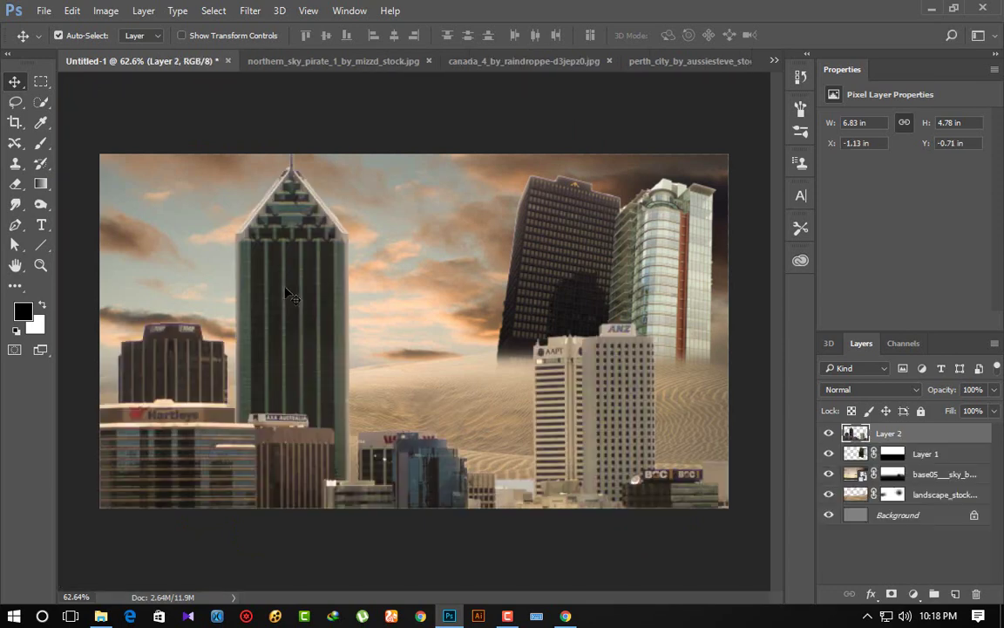
Step: Scale the Perth skyline to about 34% and place it on the left, just above the sand
key("ctrl+t")
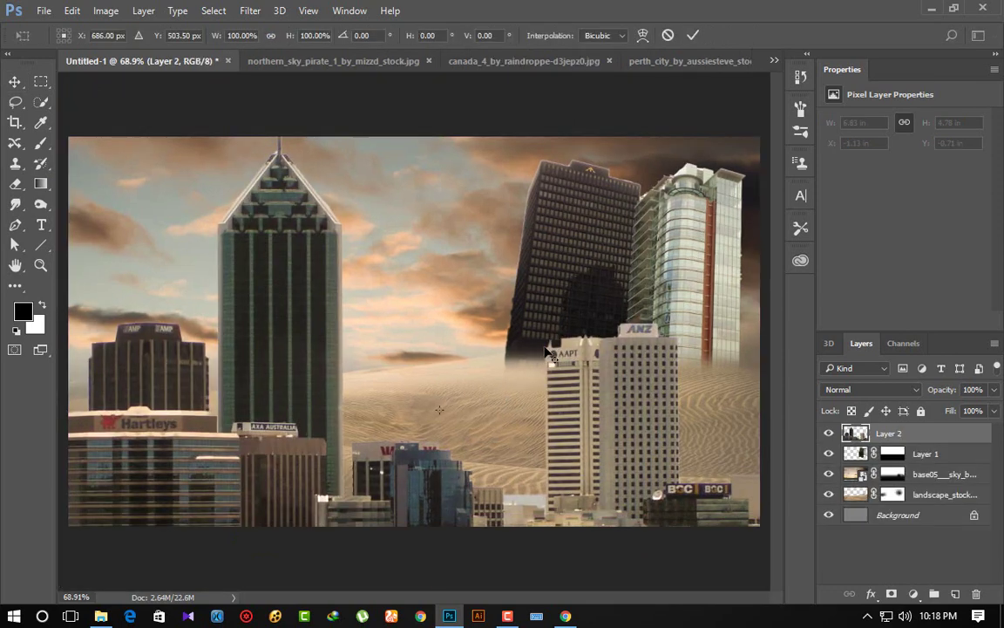
key("ctrl+minus")
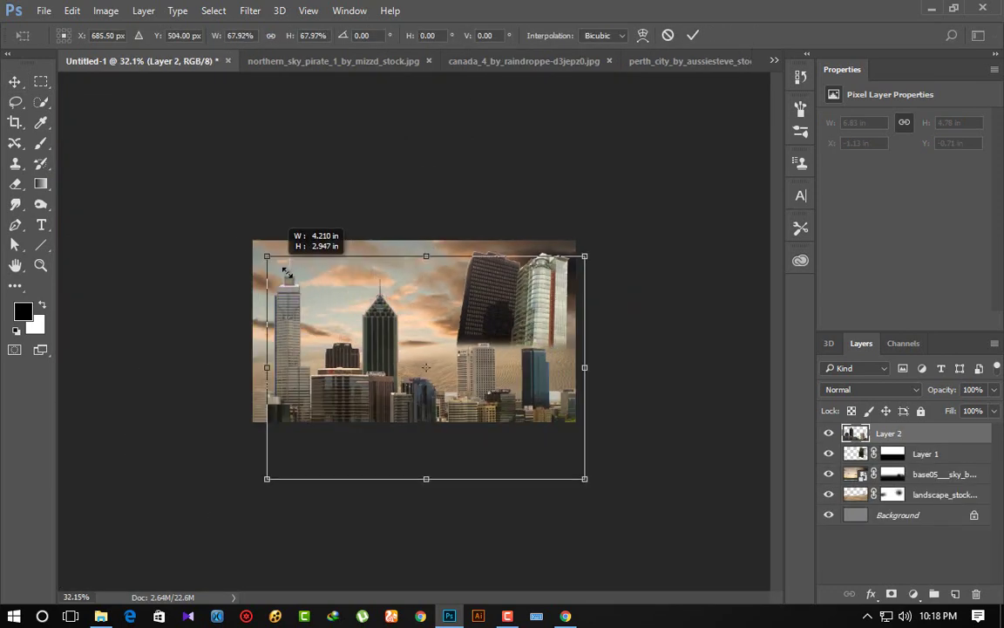
left_click_drag(161, 184, 326, 267)
key("ctrl+0")
scroll(442, 398, "up", 1, "alt")
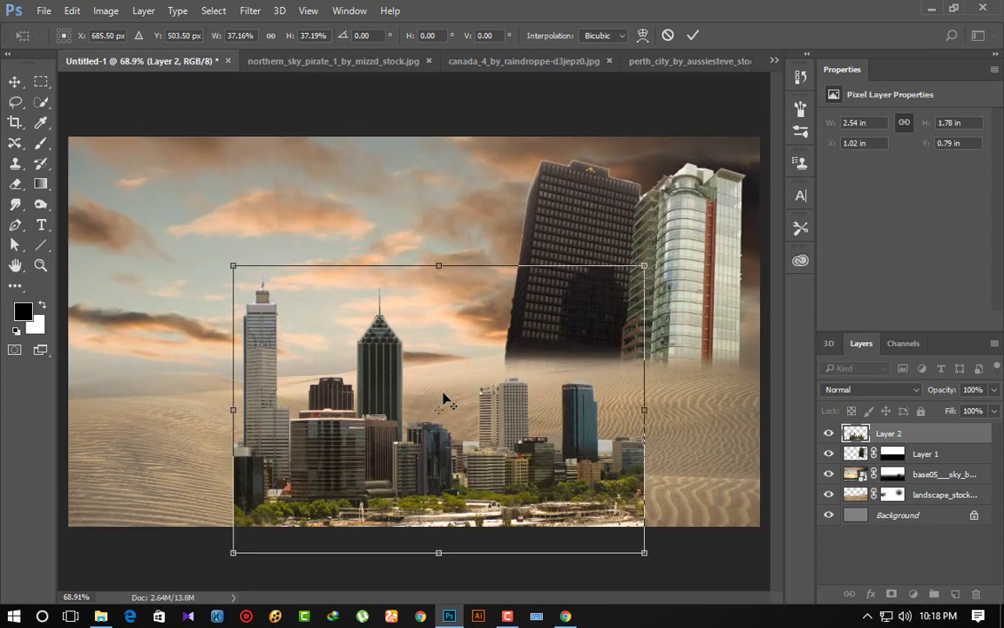
left_click_drag(373, 338, 227, 225)
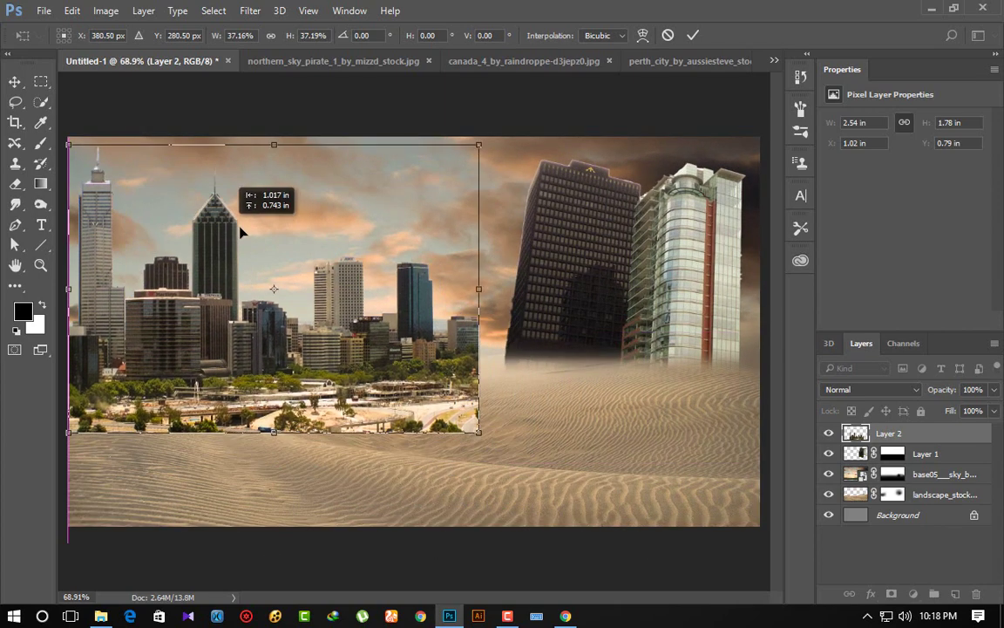
left_click_drag(499, 442, 481, 427)
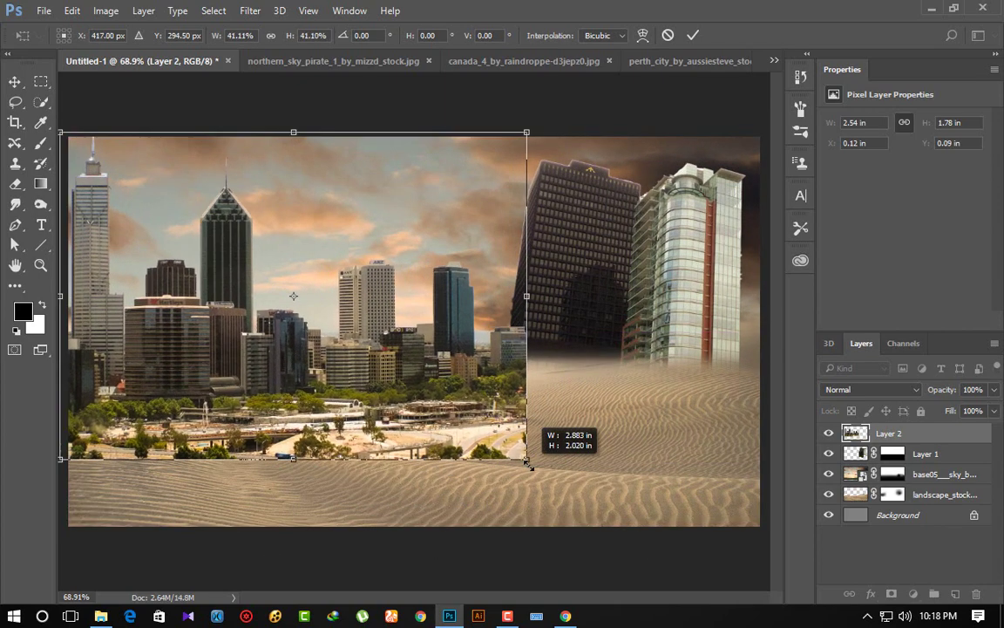
mouse_move(427, 374)
left_mouse_down()
mouse_move(410, 374)
mouse_move(400, 354)
left_mouse_up()
key("Return")
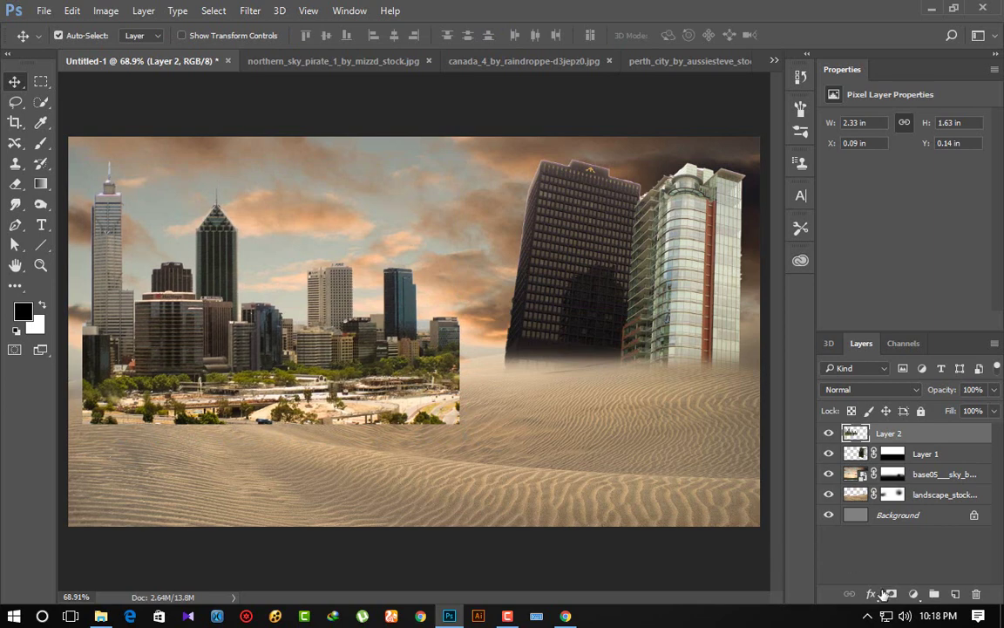
Step: Add a layer mask to Layer 2 and set a black-to-transparent gradient at 60% opacity
left_click(893, 594)
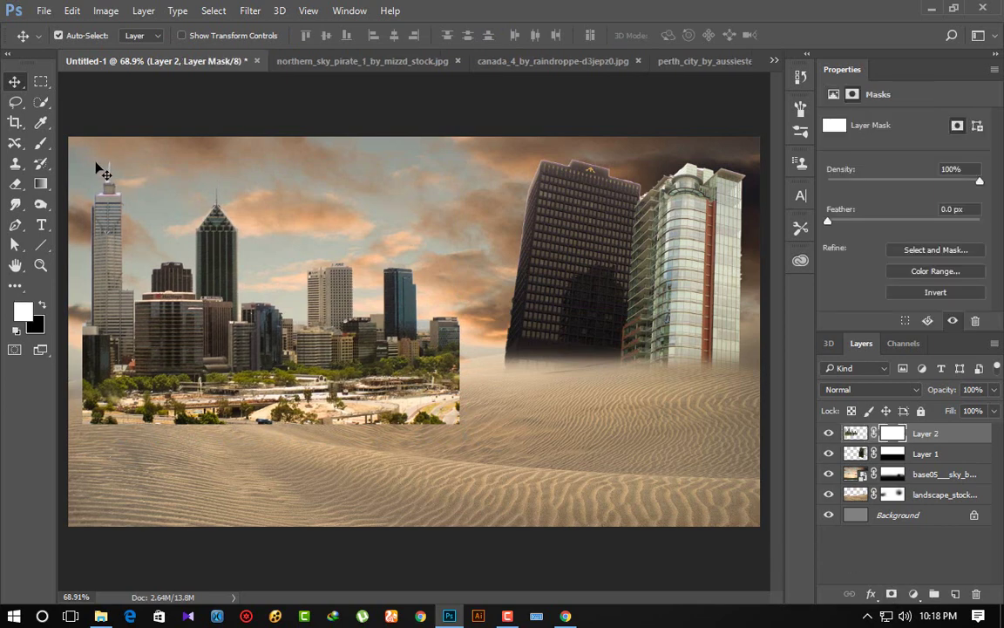
left_click(43, 182)
left_click(70, 35)
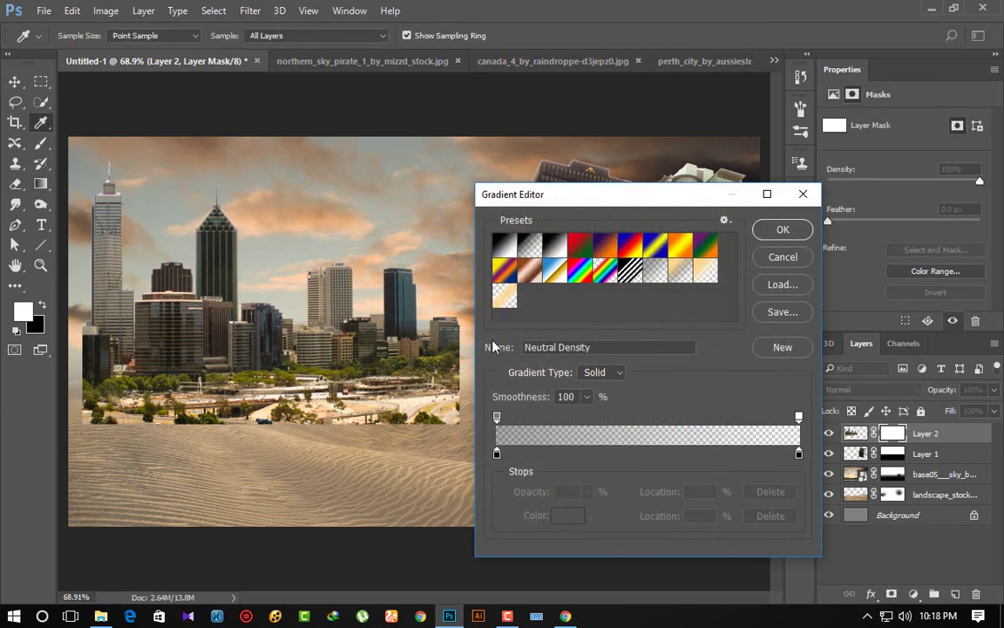
left_click(496, 454)
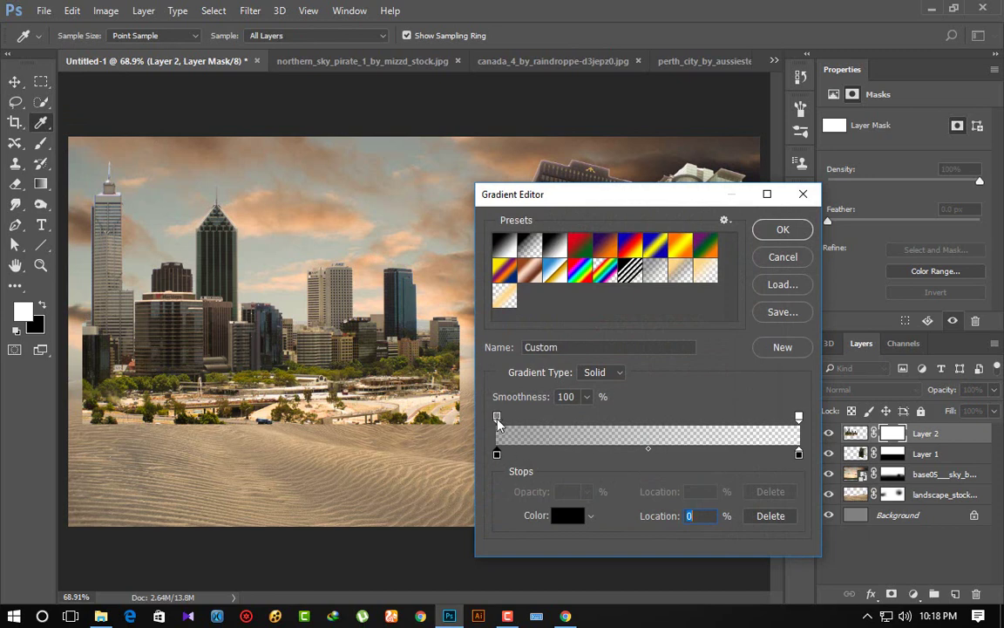
left_click(497, 417)
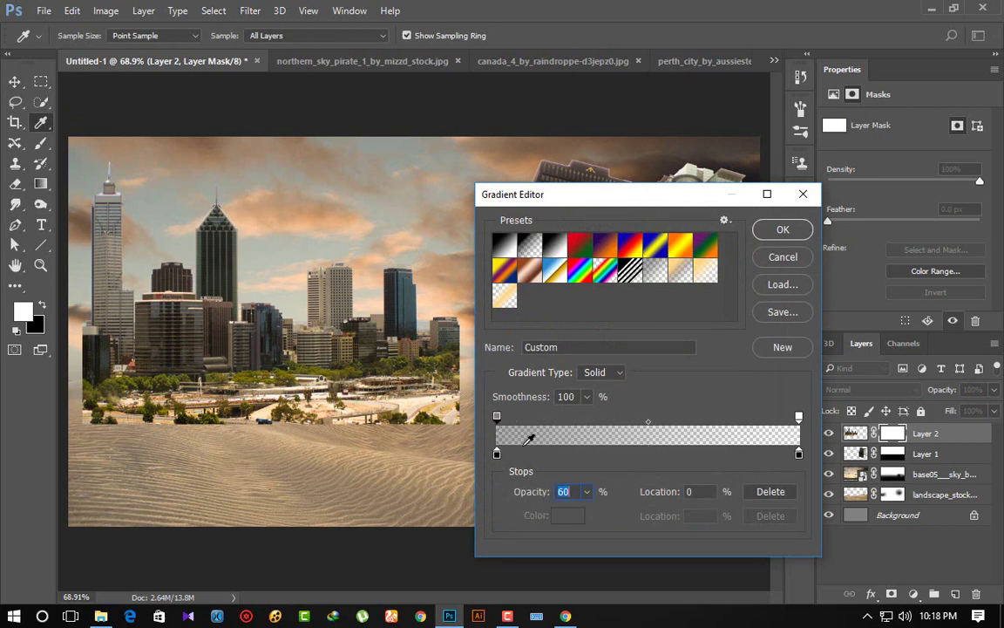
left_click(780, 229)
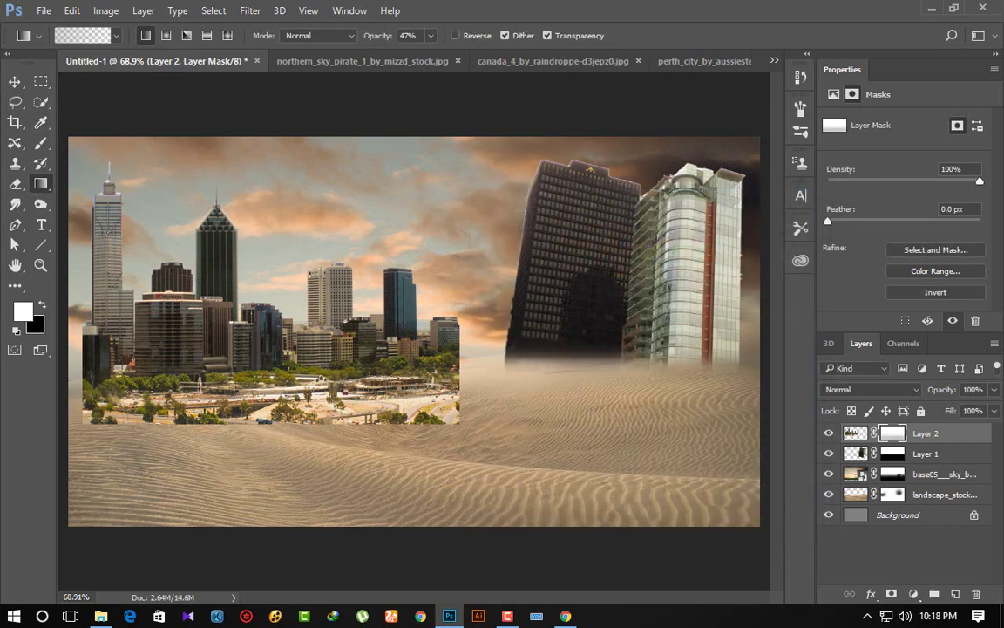
Step: Drag gradients up the mask to fade the left skyline's base into haze, then lower it slightly
left_click_drag(235, 363, 235, 396)
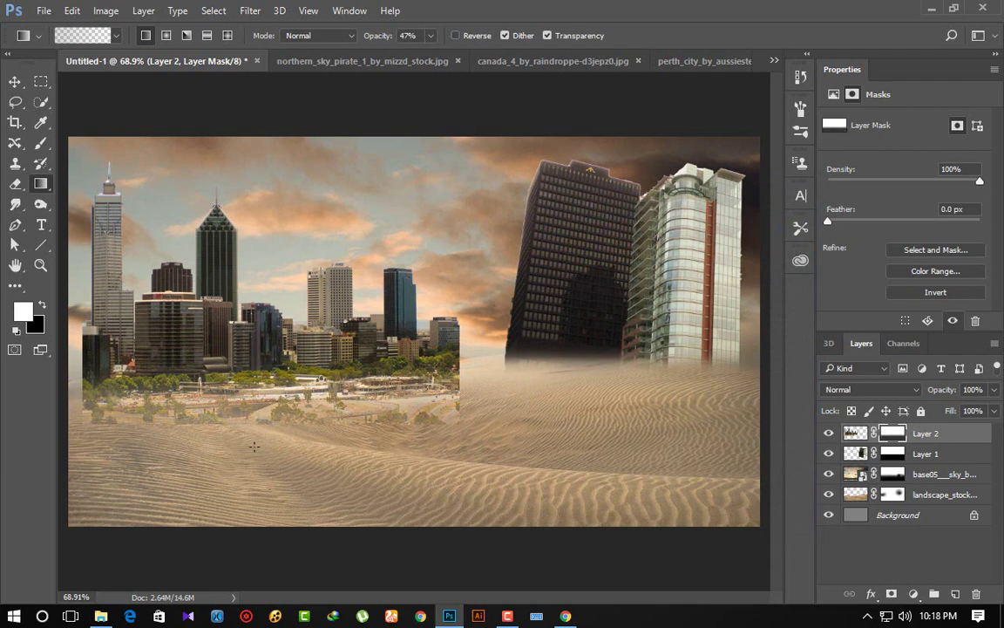
left_click_drag(240, 325, 241, 394)
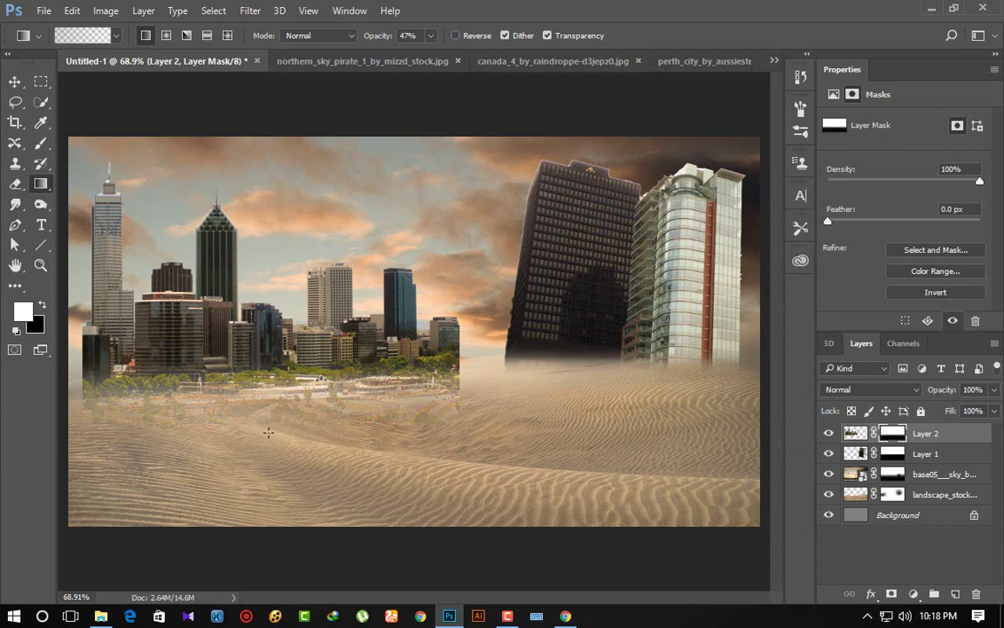
left_click_drag(241, 322, 241, 394)
left_click_drag(253, 318, 253, 370)
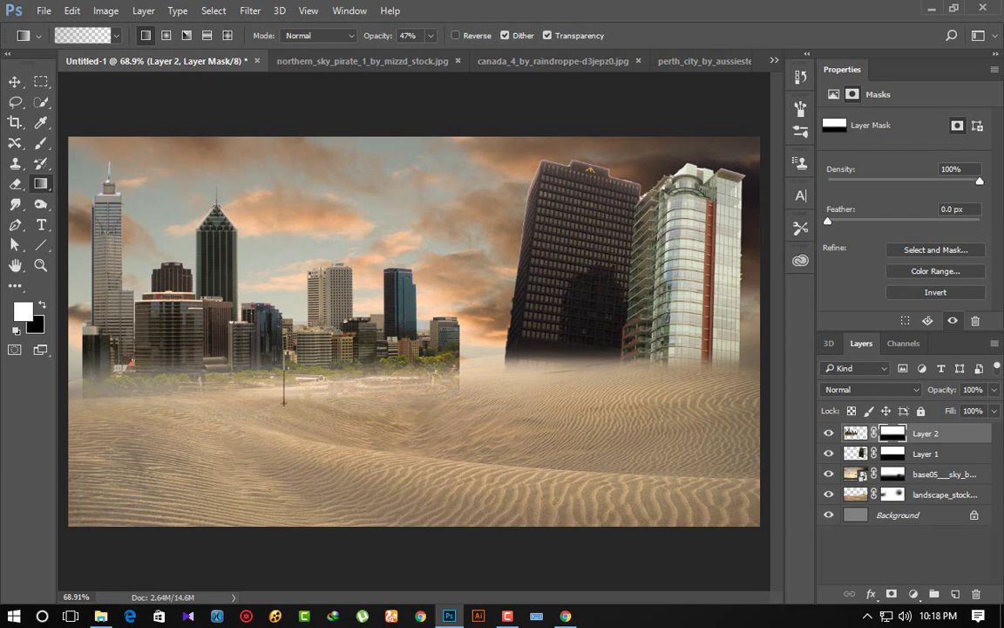
left_click_drag(253, 315, 254, 368)
left_click_drag(268, 300, 268, 370)
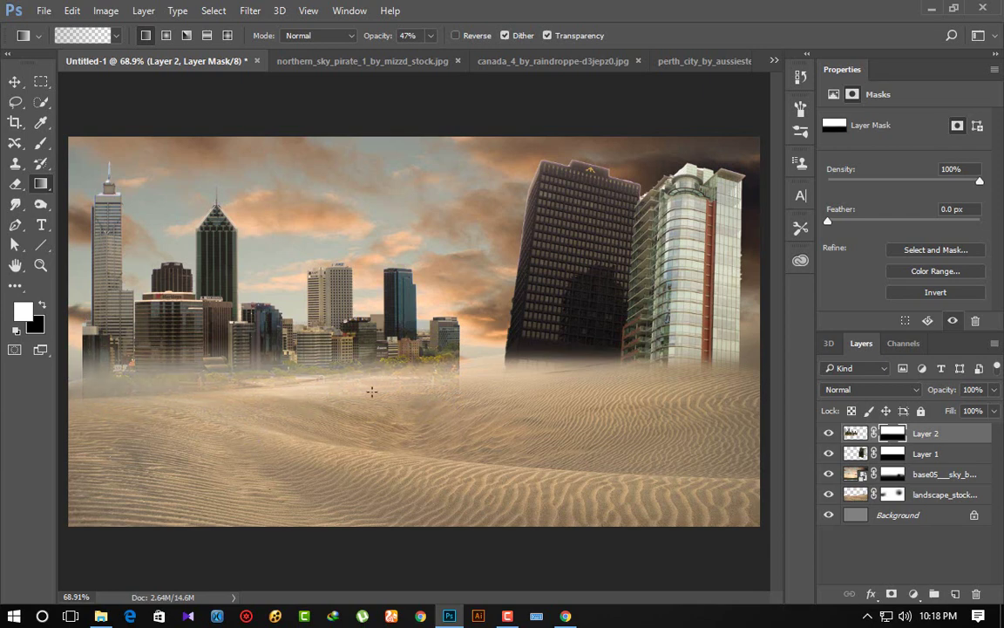
mouse_move(427, 318)
left_mouse_down()
mouse_move(425, 372)
mouse_move(444, 382)
left_mouse_up()
left_click_drag(286, 316, 286, 416)
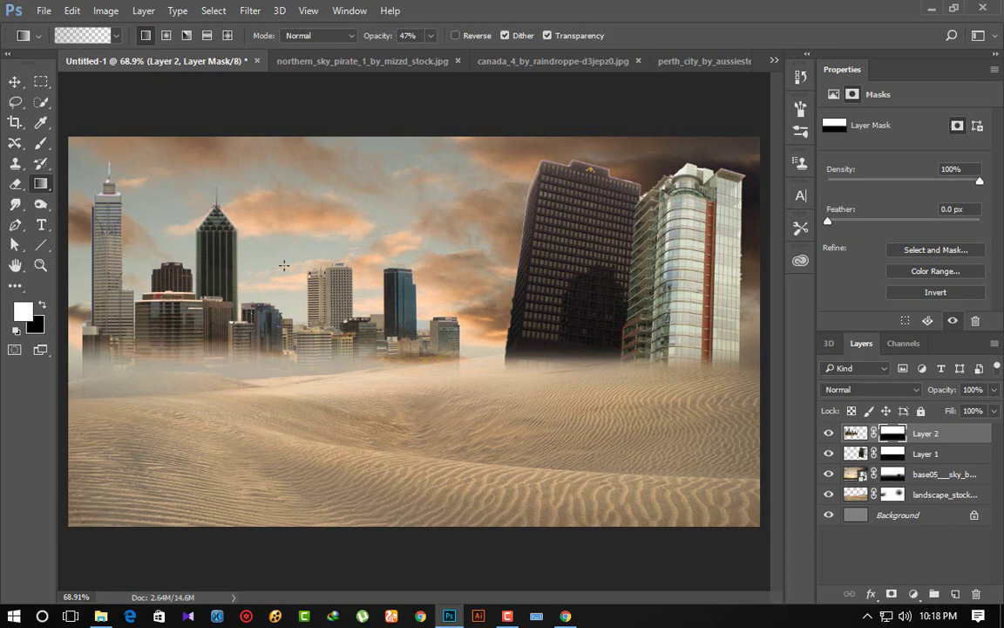
left_click(15, 81)
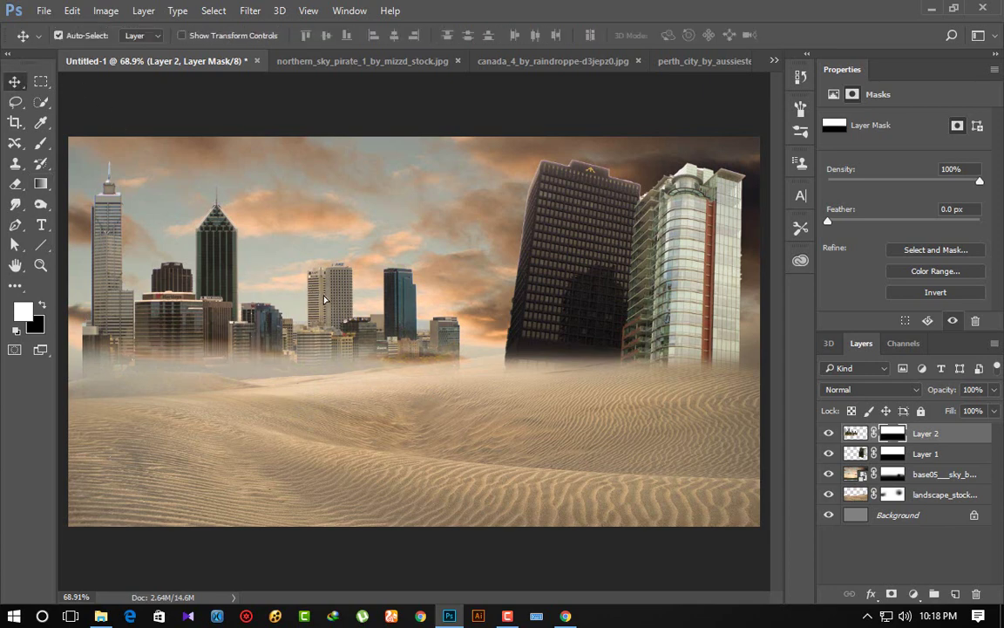
left_click_drag(321, 291, 321, 312)
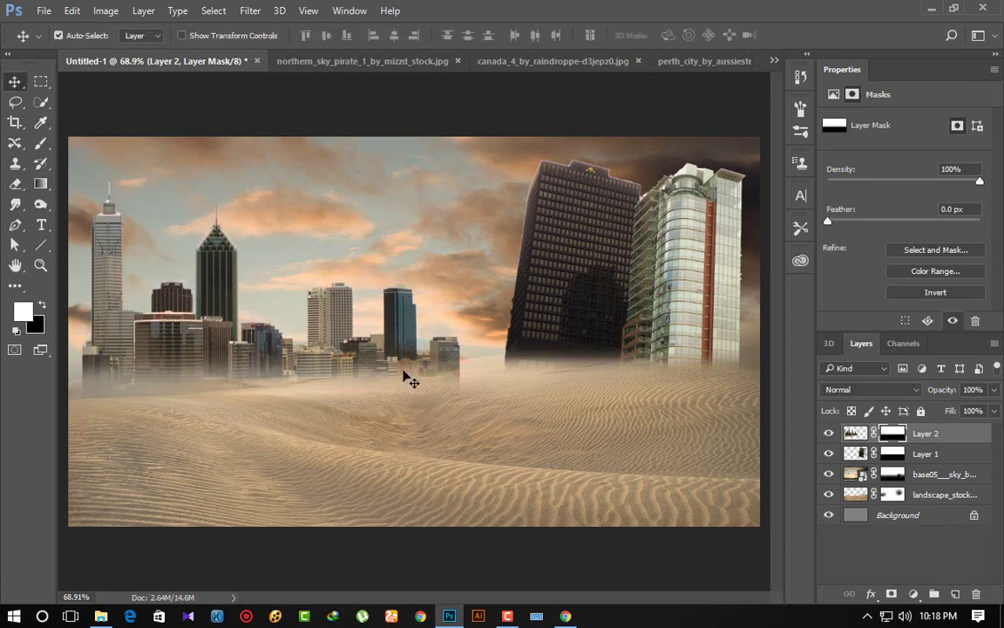
Step: Select Layer 1 and set a small Eraser at full opacity and flow
scroll(460, 403, "down", 1)
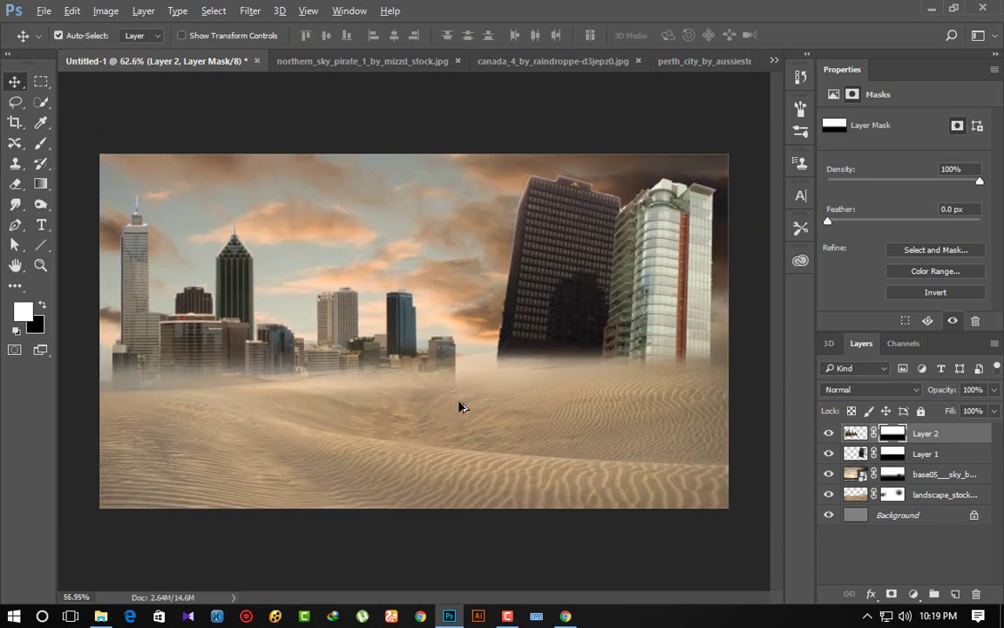
scroll(461, 407, "up", 2)
scroll(461, 407, "down", 1)
scroll(461, 407, "up", 1)
scroll(445, 343, "up", 1)
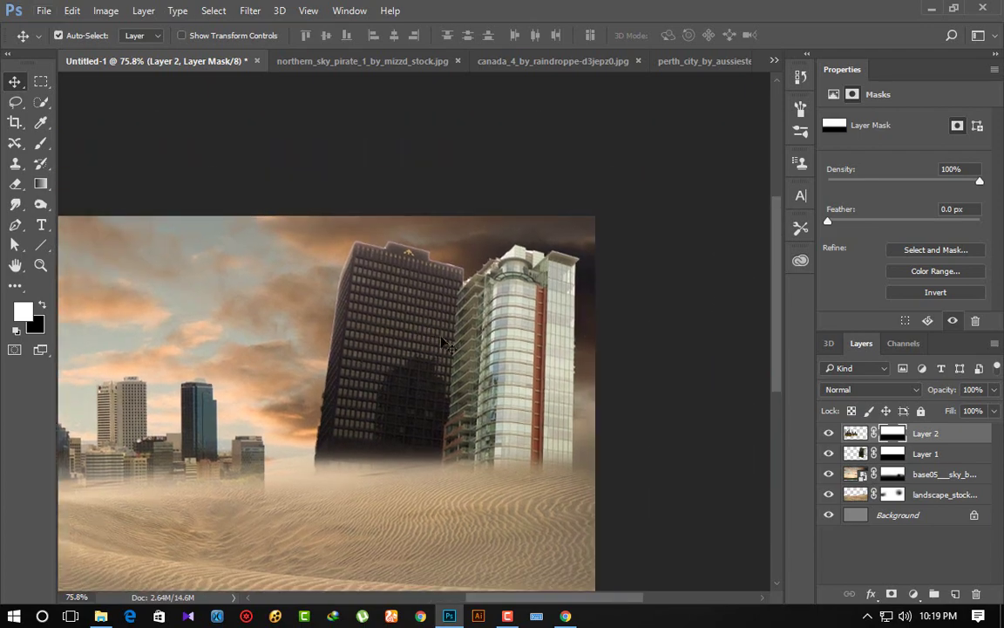
scroll(446, 344, "up", 1)
scroll(449, 344, "up", 5)
scroll(449, 344, "up", 5)
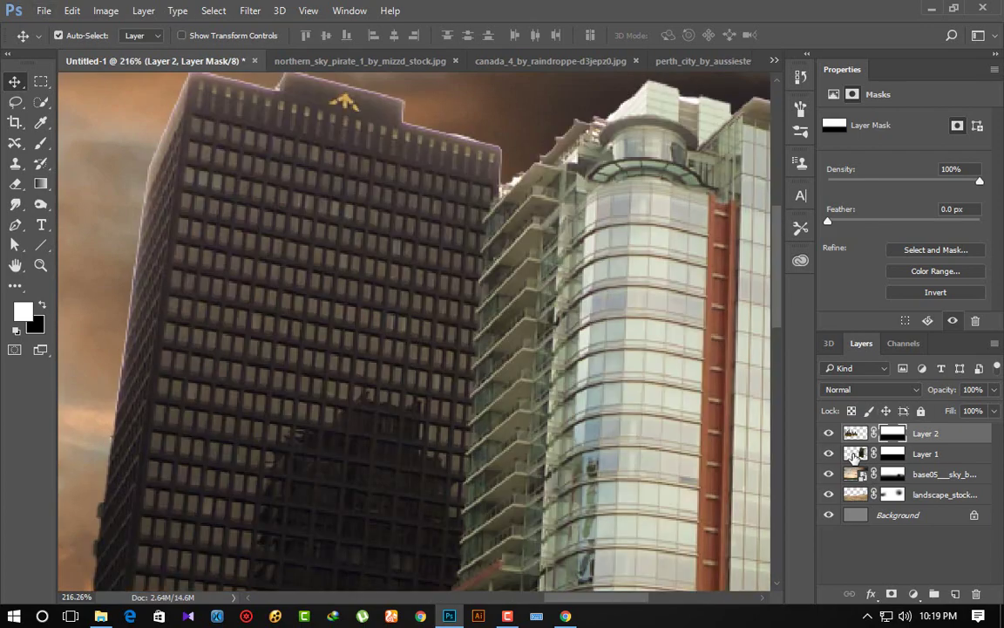
left_click(854, 454)
left_click(14, 184)
left_click_drag(243, 185, 332, 341)
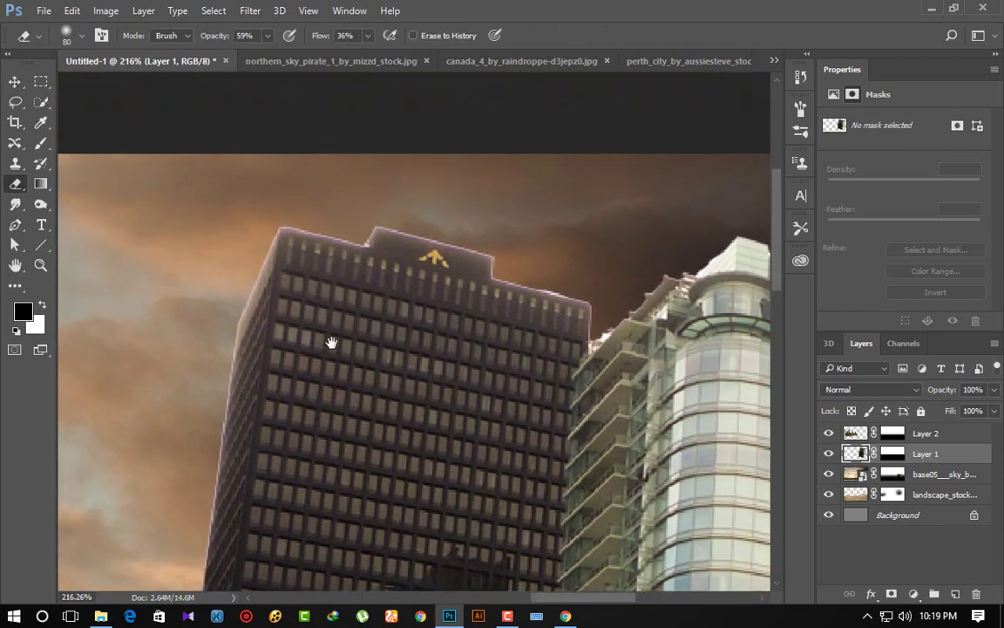
left_click_drag(210, 36, 228, 36)
left_click_drag(315, 36, 332, 36)
key("bracketleft")
key("bracketleft")
key("bracketleft")
key("bracketleft")
key("bracketleft")
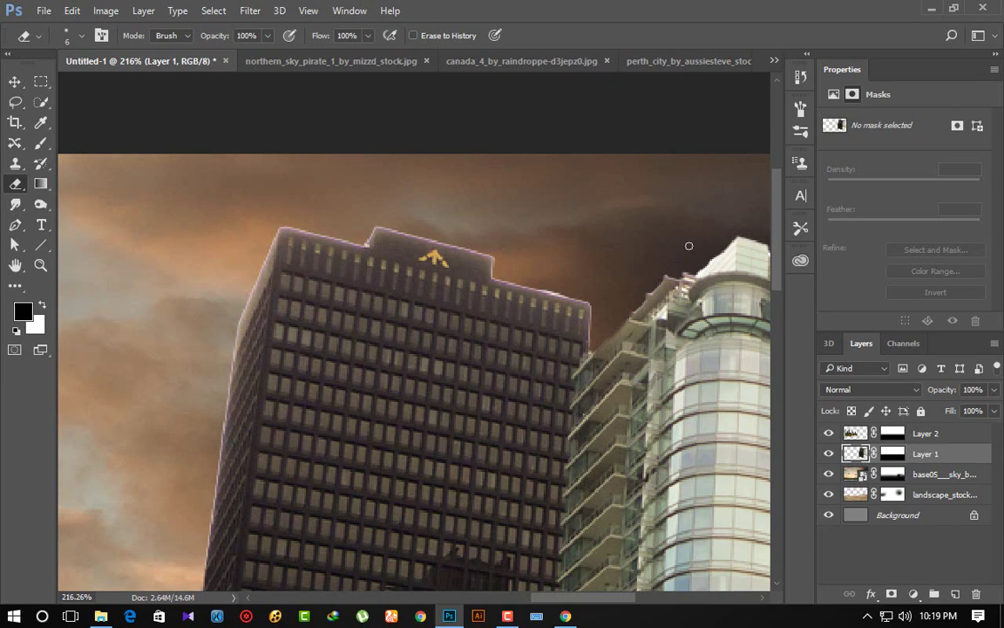
Step: Erase stray edges along the glass tower and dark tower
left_click_drag(688, 245, 433, 299)
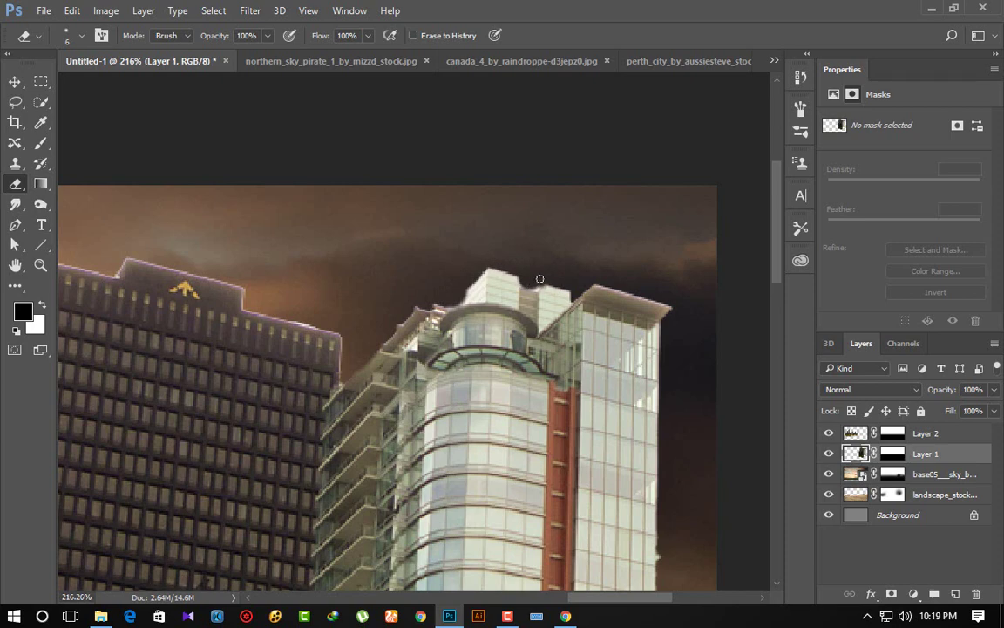
left_click_drag(510, 346, 456, 128)
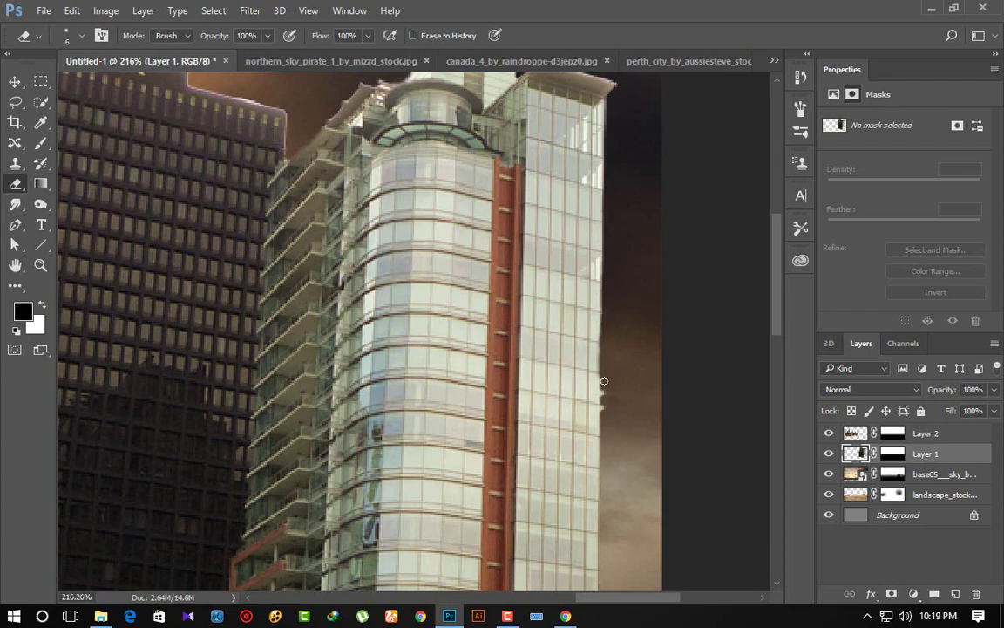
mouse_move(633, 490)
left_mouse_down()
mouse_move(536, 202)
mouse_move(698, 412)
left_mouse_up()
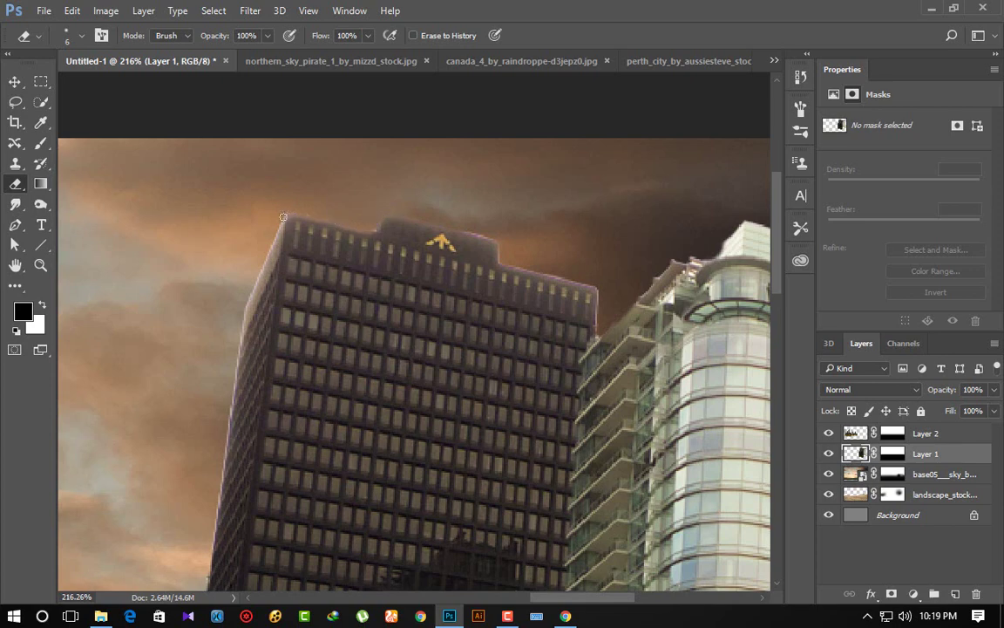
Step: Send rock_mountain_stock_by_humblebeez-d320vwv.jpg from Explorer into Photoshop's Camera Raw
scroll(241, 302, "down", 2)
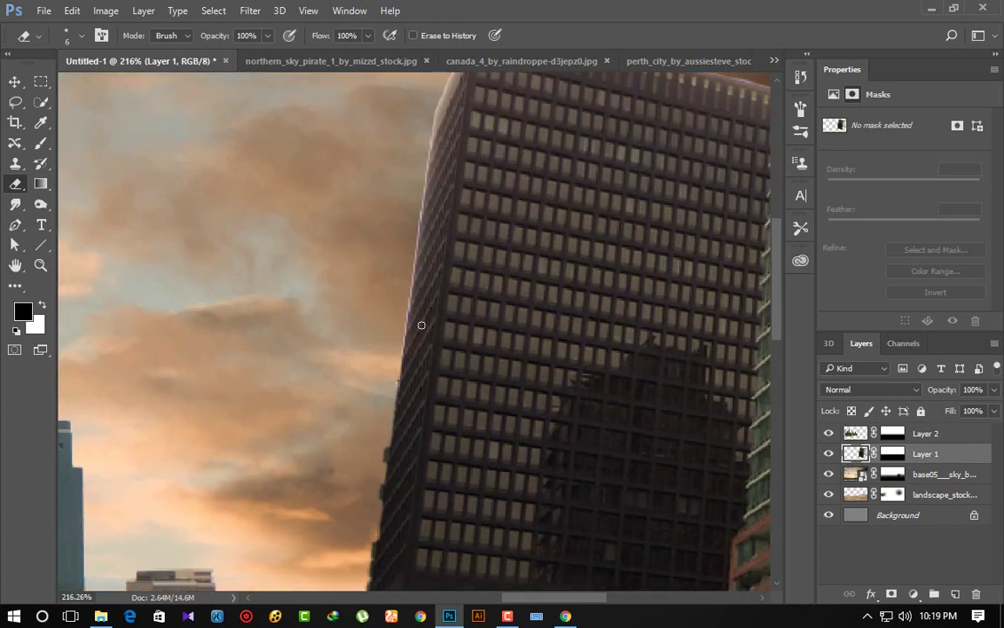
scroll(419, 325, "down", 2)
scroll(423, 328, "down", 2)
scroll(424, 328, "down", 1)
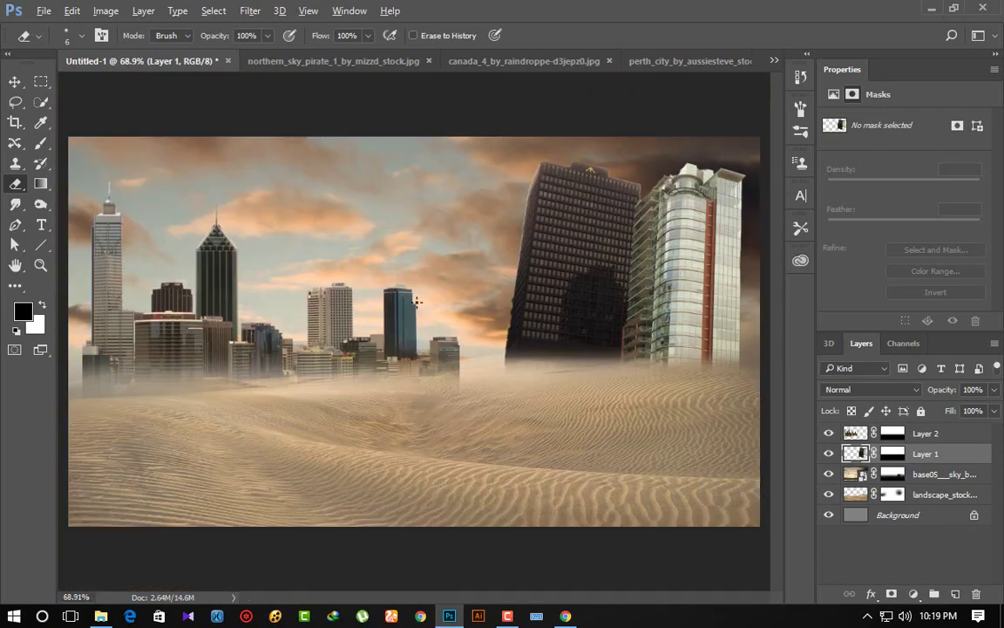
scroll(460, 235, "down", 1)
scroll(514, 259, "down", 1)
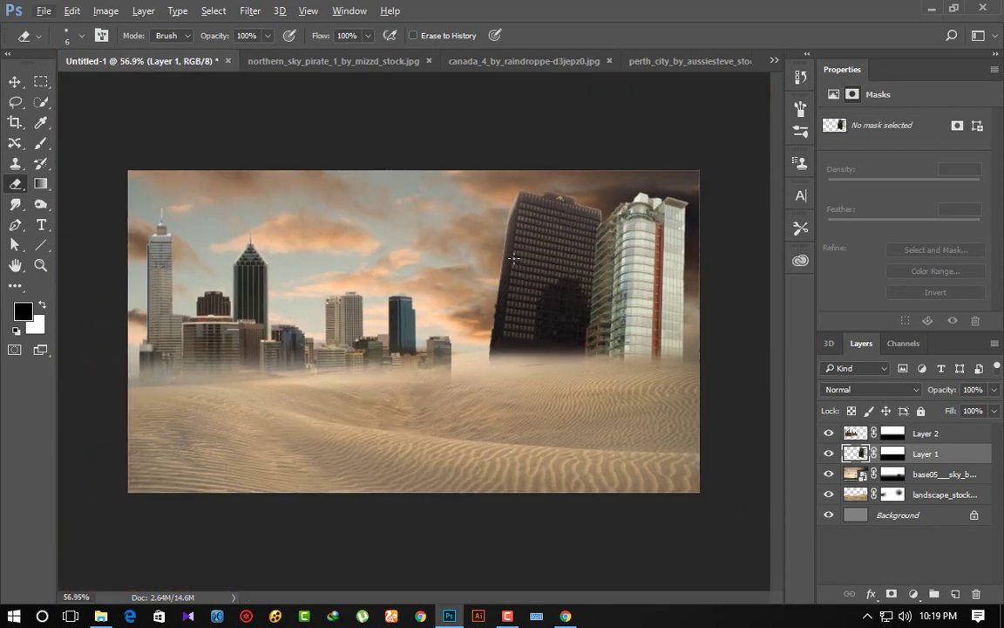
scroll(514, 258, "up", 2)
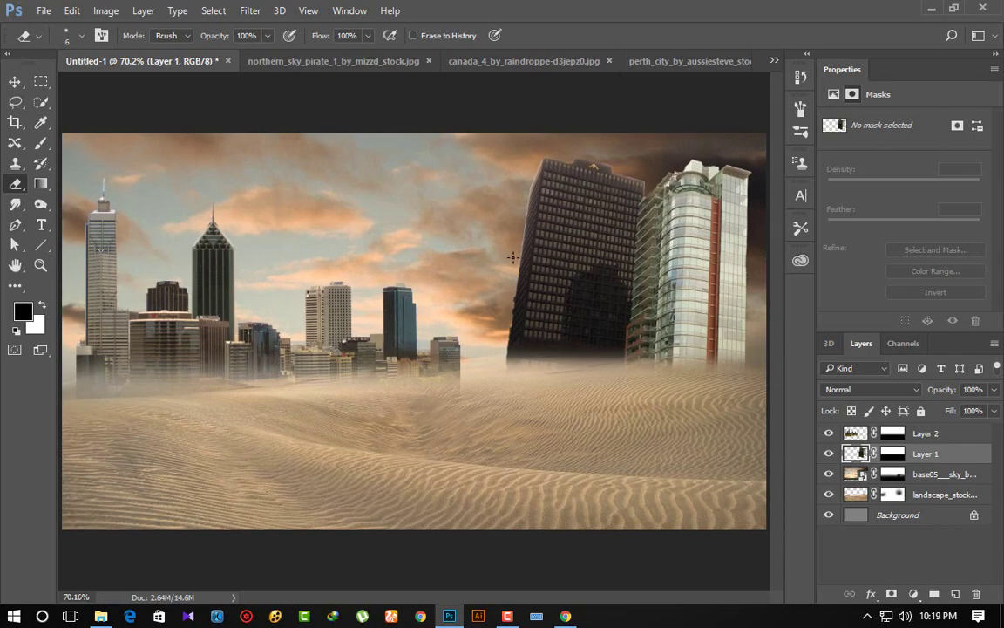
key("alt+Tab")
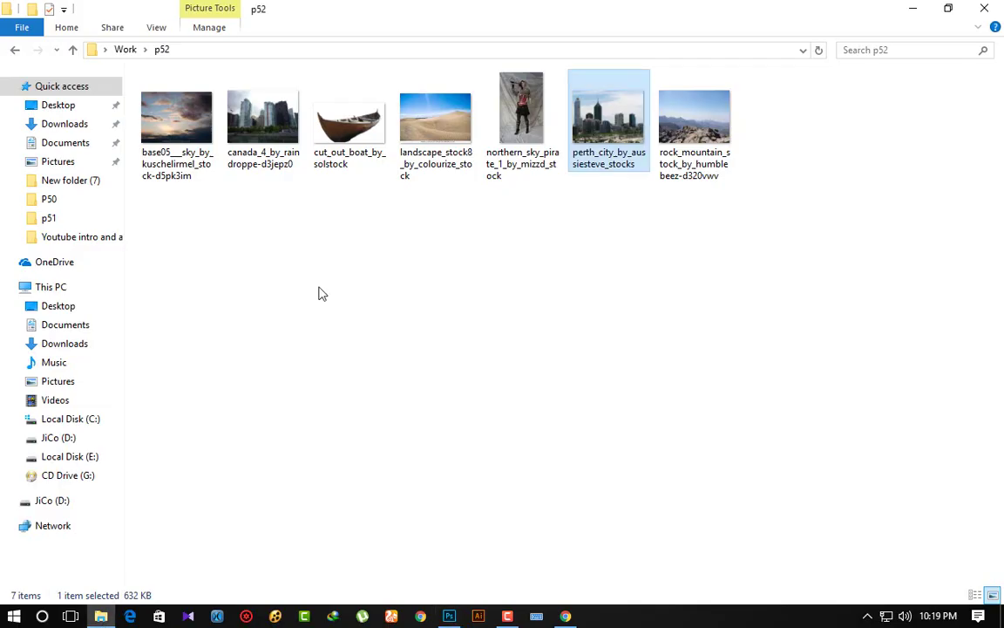
left_click_drag(693, 154, 462, 352)
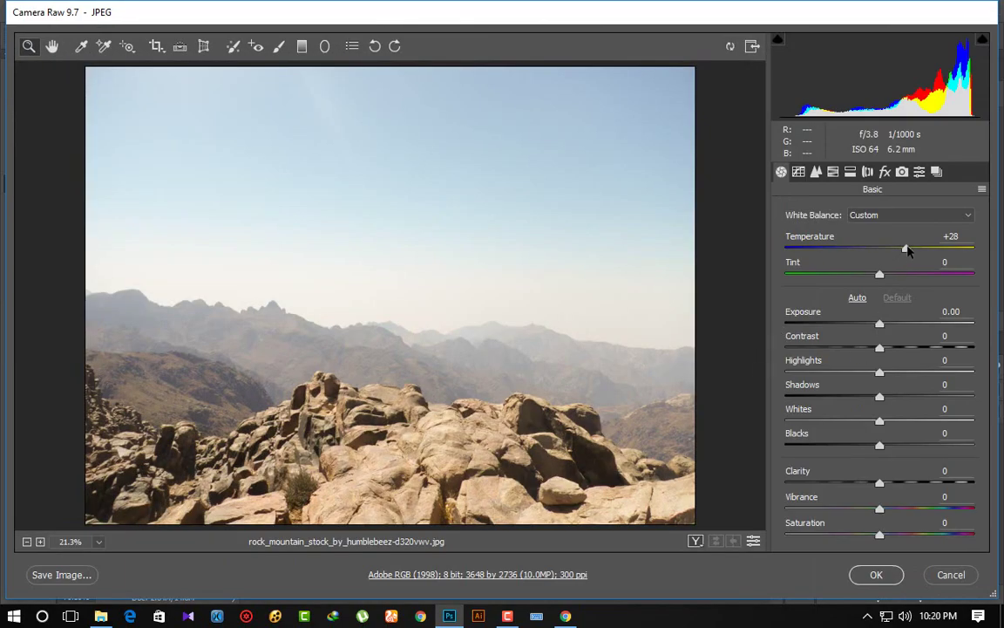
Step: Accept Camera Raw, stretch the rock photo across the canvas, commit it, and stack it below Layer 1
left_click(876, 574)
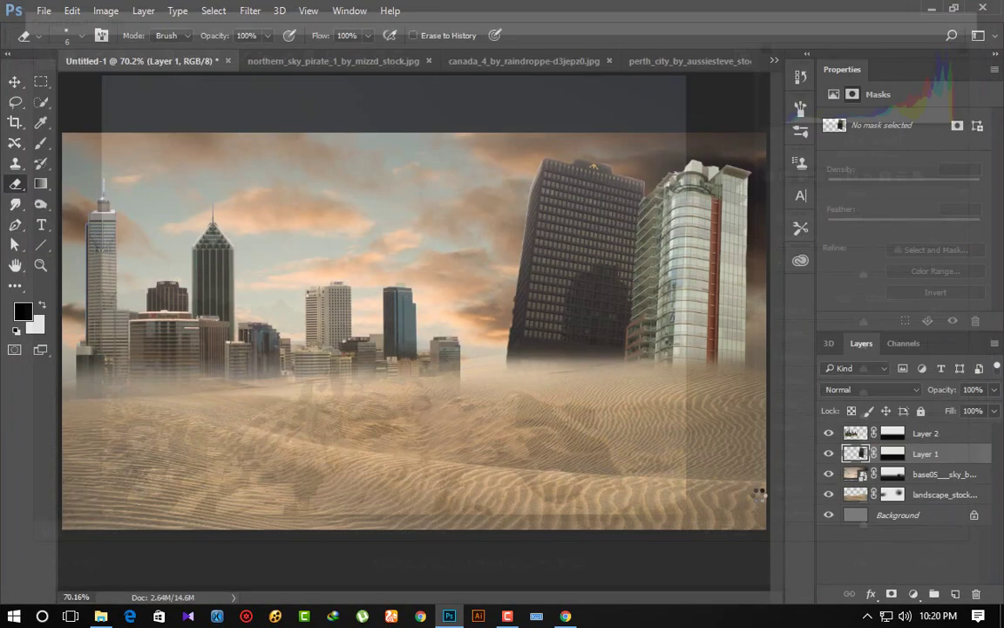
left_click_drag(676, 331, 761, 328)
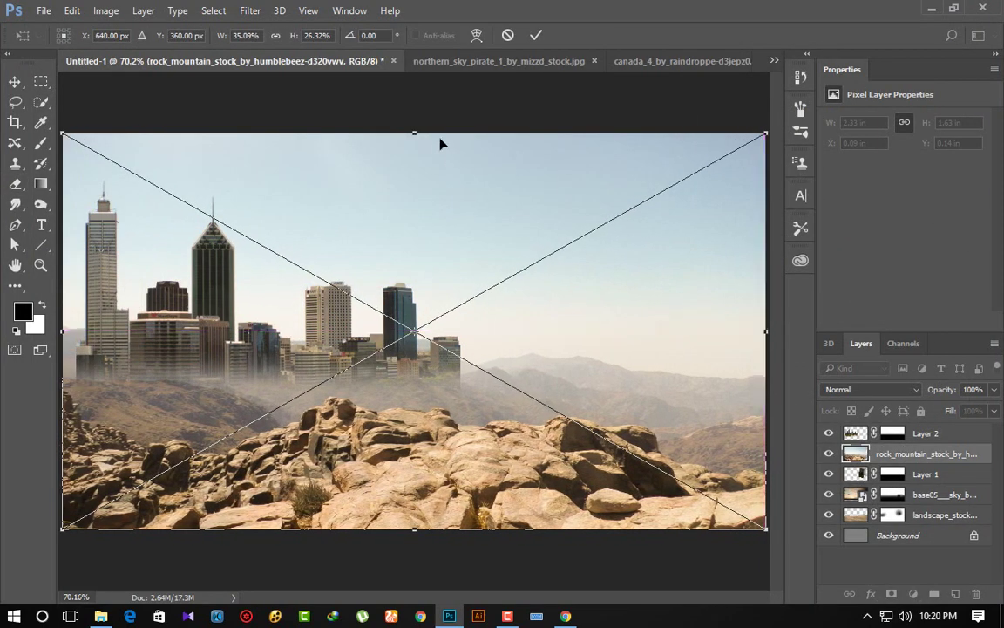
left_click_drag(427, 234, 426, 186)
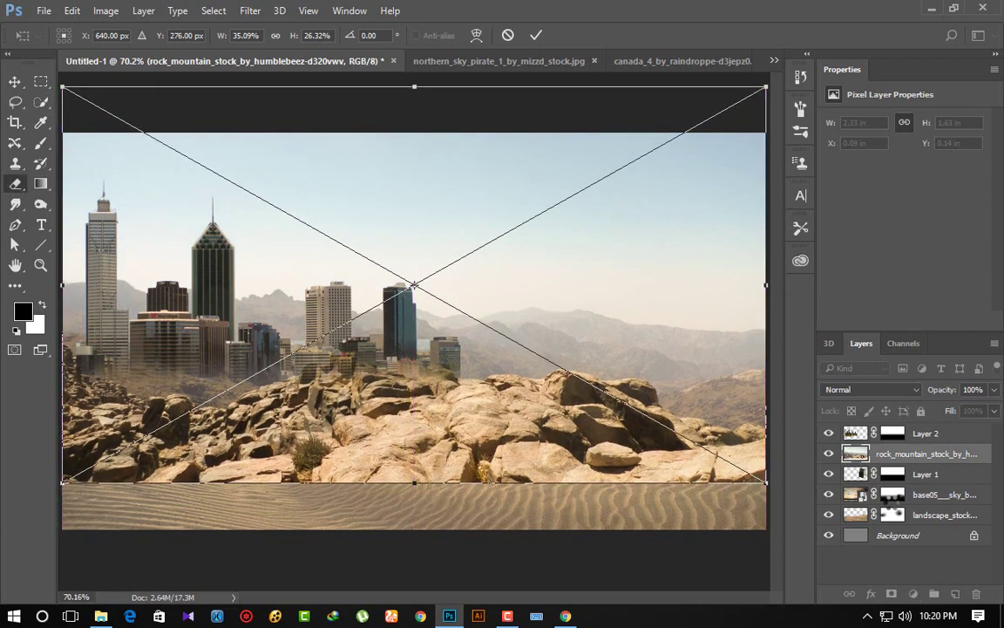
key("Return")
mouse_move(941, 451)
left_mouse_down()
mouse_move(943, 502)
mouse_move(915, 467)
left_mouse_up()
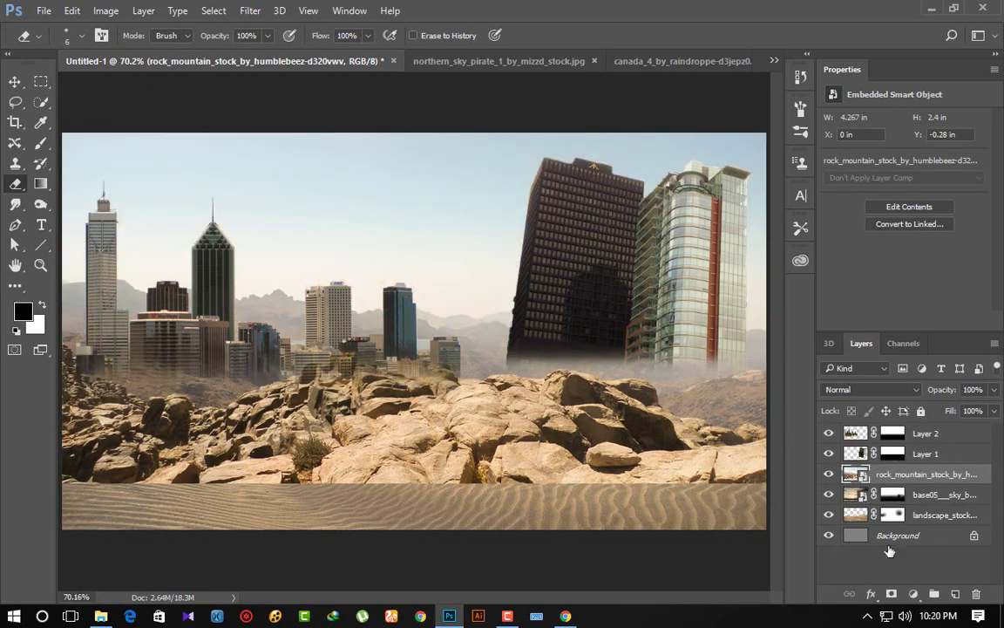
Step: Mask rock_mountain and fade its lower rocks into the sand with a 76% gradient
left_click(891, 594)
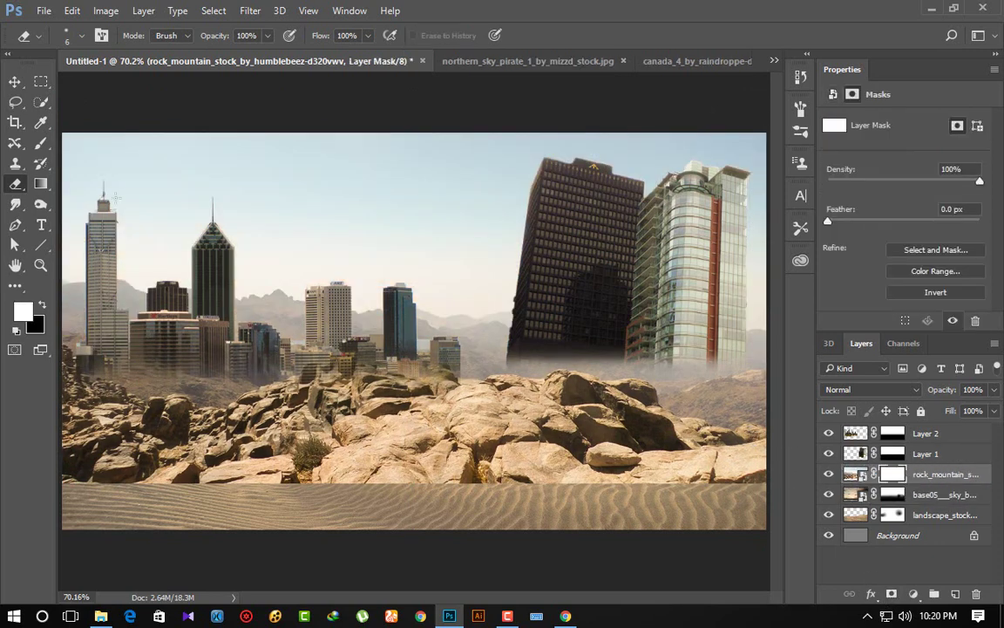
left_click(37, 186)
left_click(79, 166)
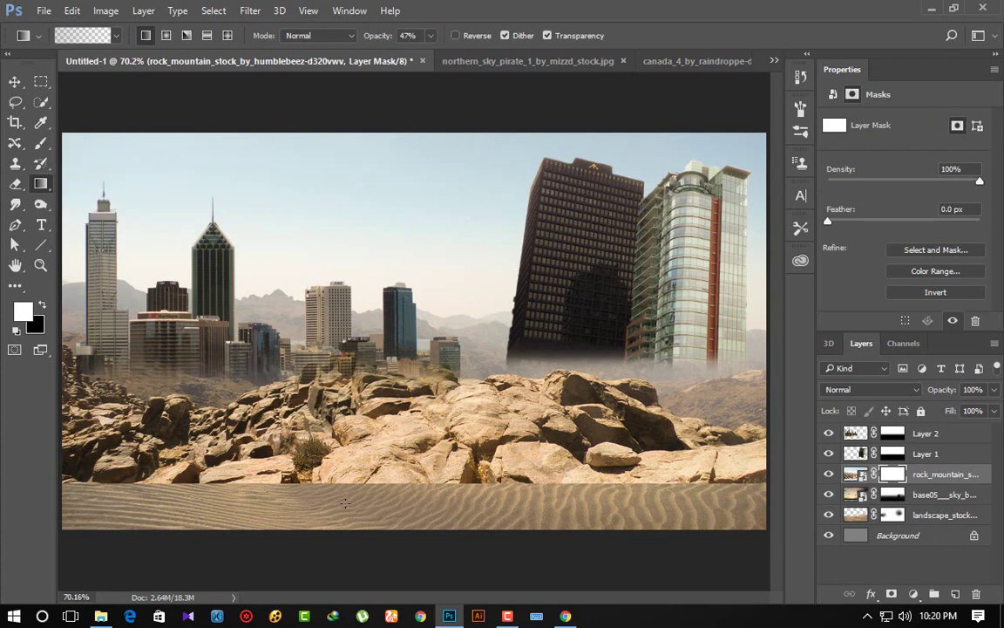
mouse_move(375, 488)
left_mouse_down()
mouse_move(374, 427)
mouse_move(378, 479)
left_mouse_up()
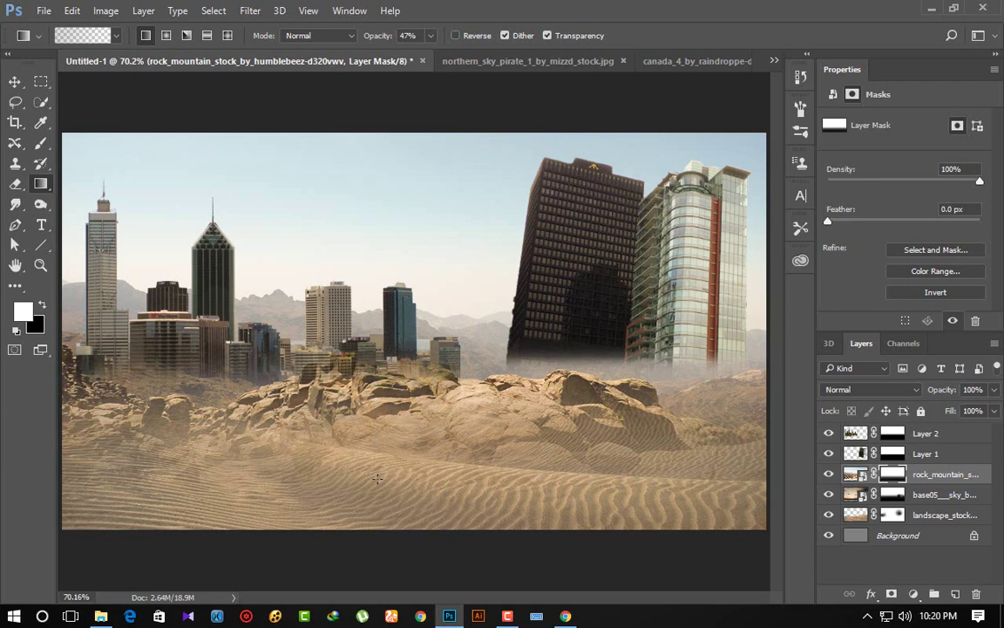
left_click_drag(371, 35, 396, 35)
mouse_move(370, 471)
left_mouse_down()
mouse_move(384, 433)
mouse_move(384, 352)
left_mouse_up()
left_click_drag(405, 434, 405, 379)
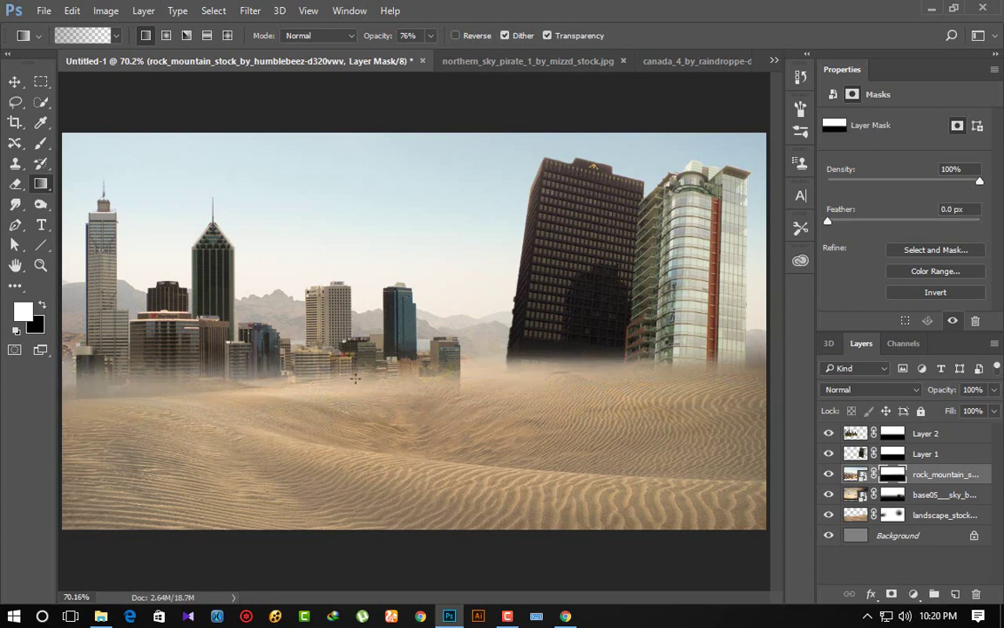
Step: Gradient away the upper rocks to reveal the orange clouds, fine-tuning haze around the buildings
left_click_drag(398, 126, 400, 231)
left_click_drag(400, 105, 400, 247)
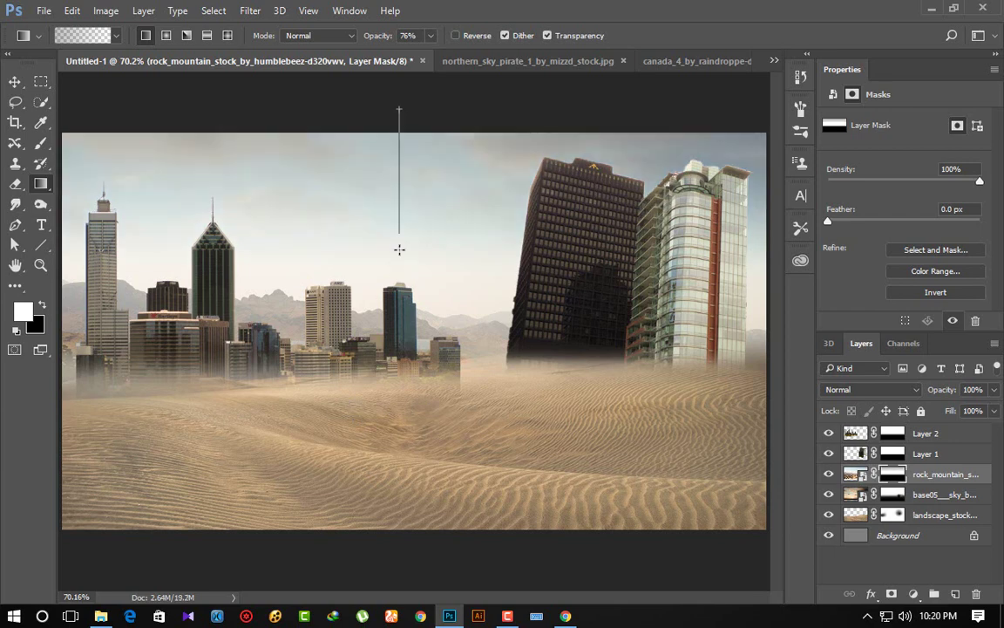
left_click_drag(407, 131, 397, 235)
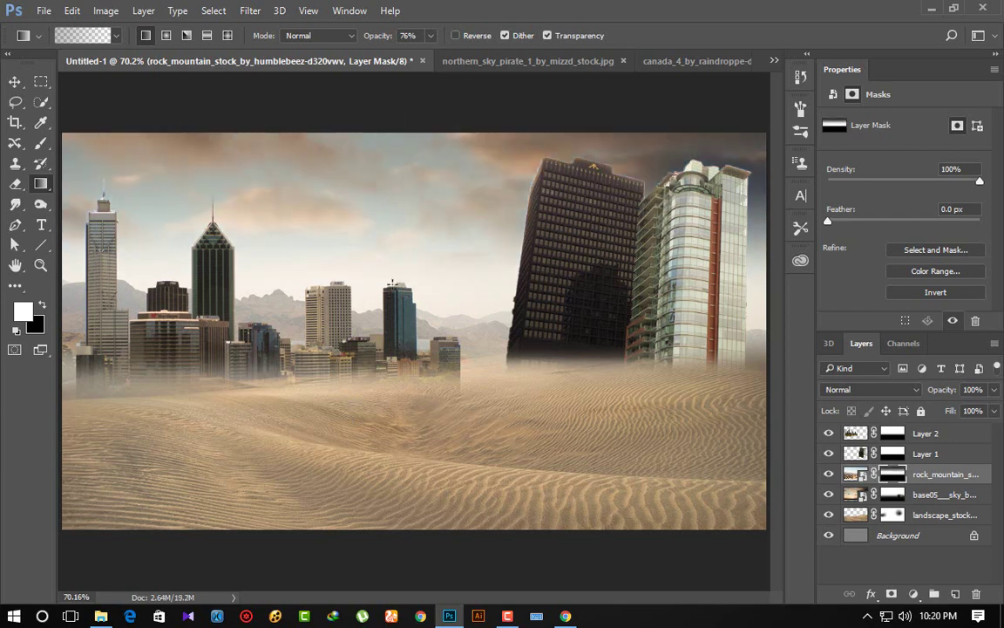
left_click_drag(381, 190, 381, 284)
left_click_drag(338, 209, 338, 289)
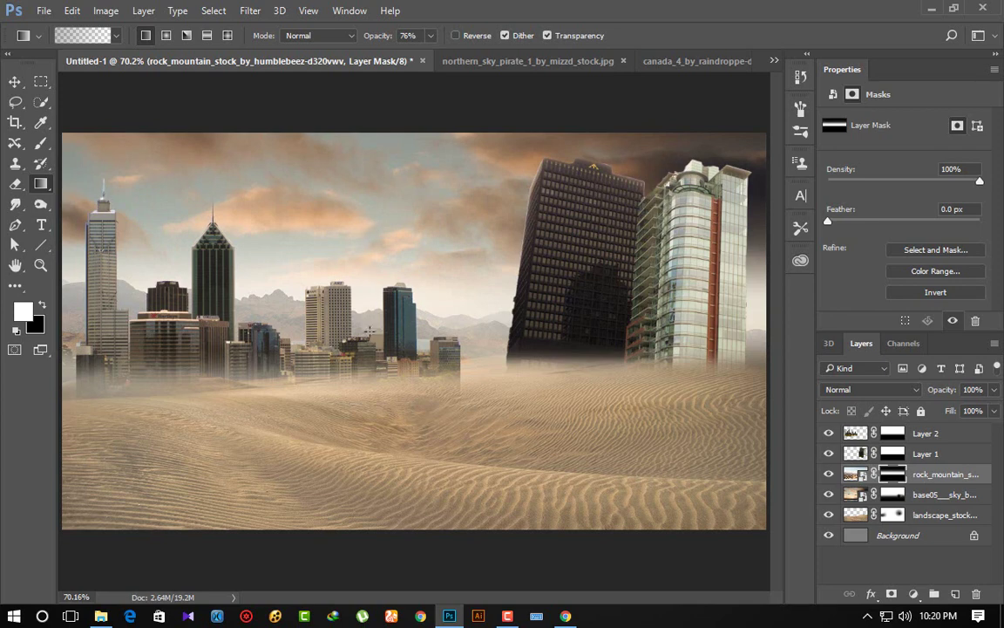
left_click_drag(342, 117, 344, 310)
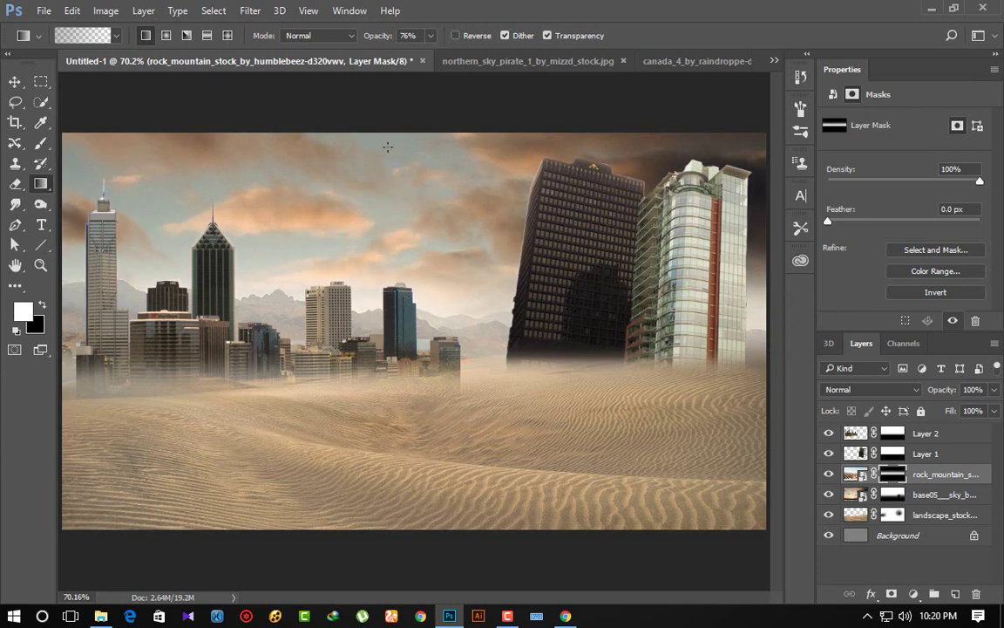
left_click_drag(349, 132, 350, 242)
left_click_drag(417, 207, 416, 251)
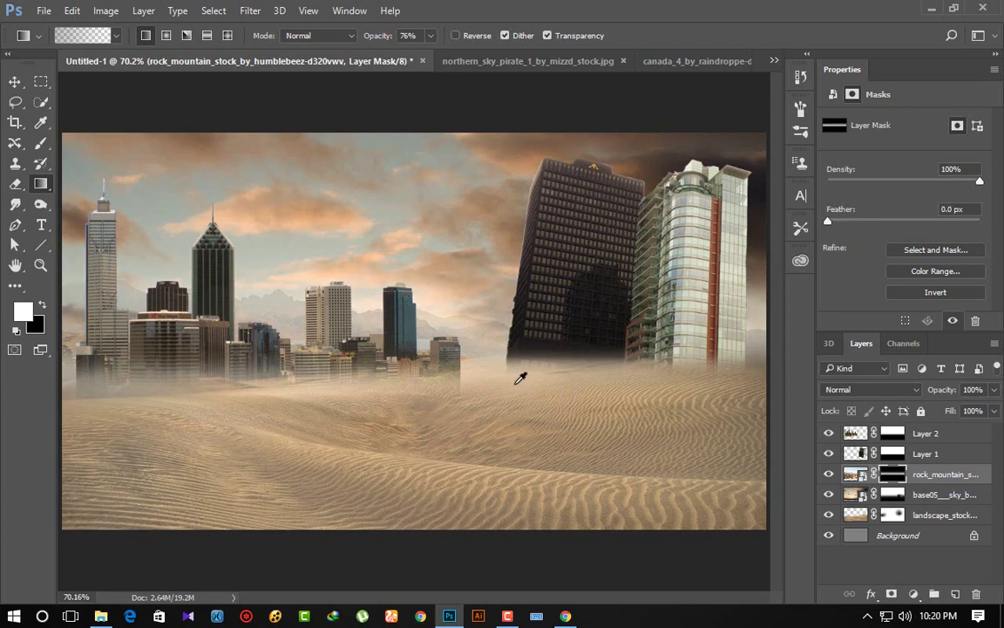
scroll(471, 410, "down", 1, "alt")
scroll(475, 410, "up", 2, "alt")
scroll(475, 409, "down", 1, "alt")
scroll(480, 410, "down", 2, "alt")
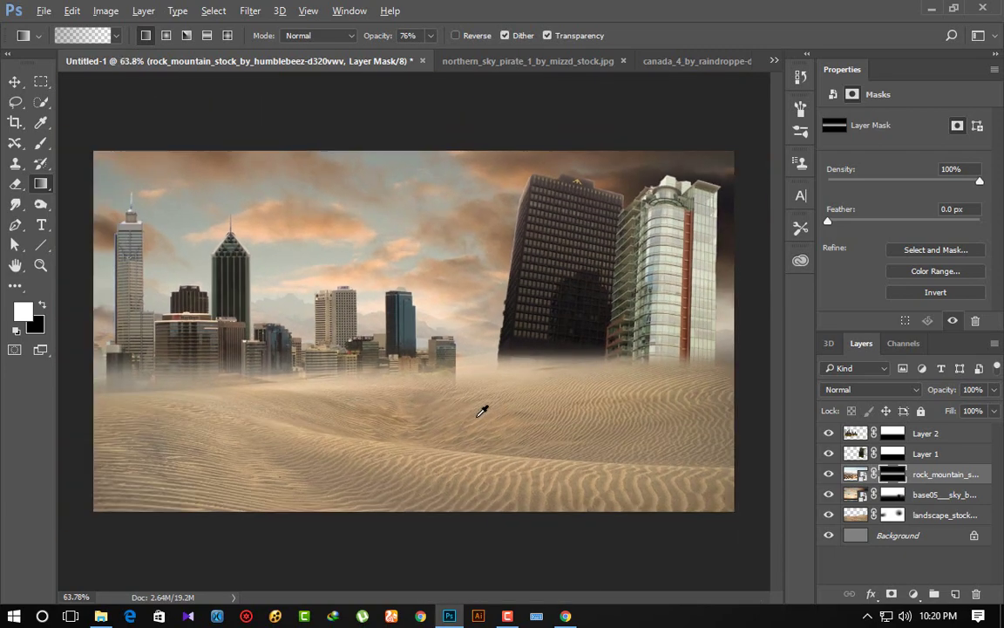
scroll(481, 409, "up", 1)
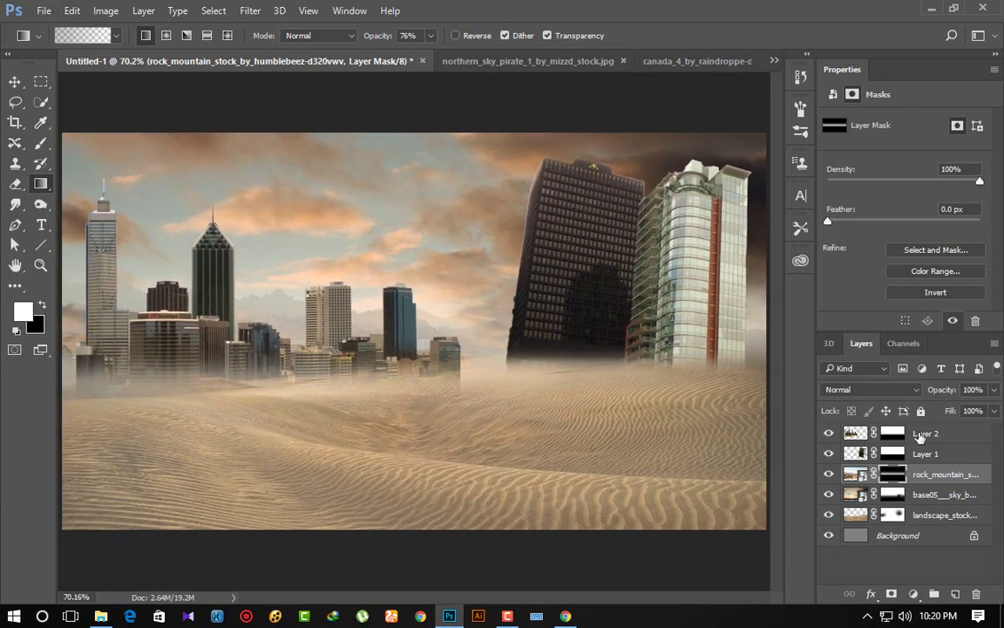
left_click(898, 431)
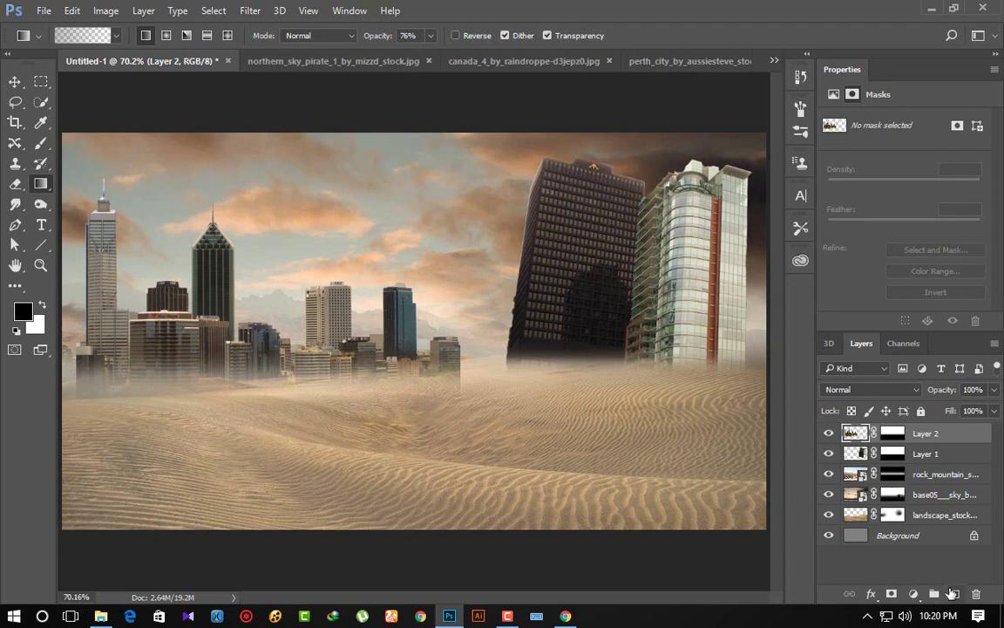
Step: Add Layer 3 and set up an orange-to-transparent gradient at reduced opacity
left_click(956, 594)
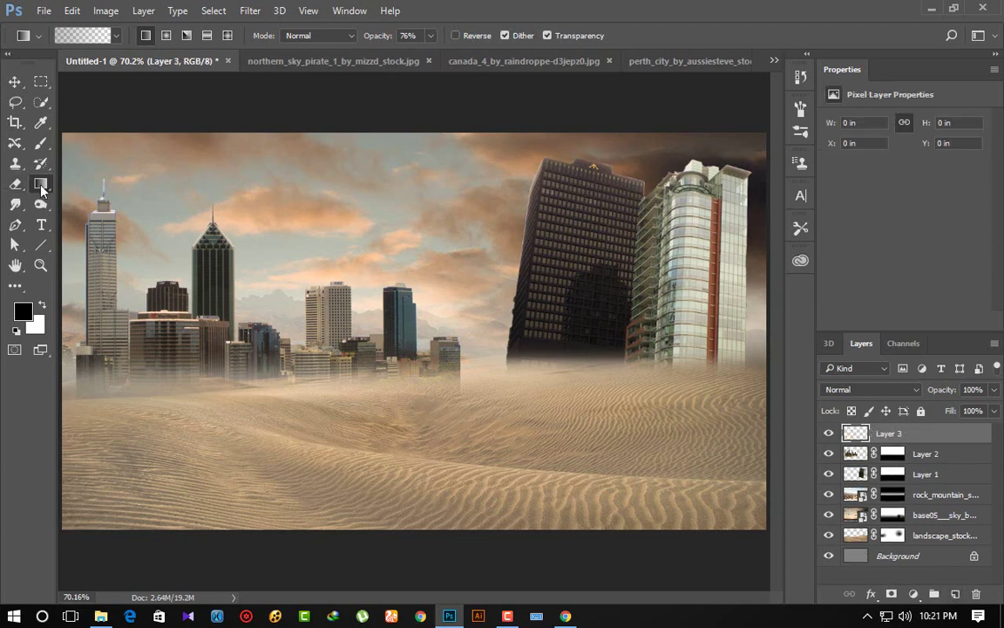
right_click(41, 186)
left_click(90, 166)
left_click(77, 37)
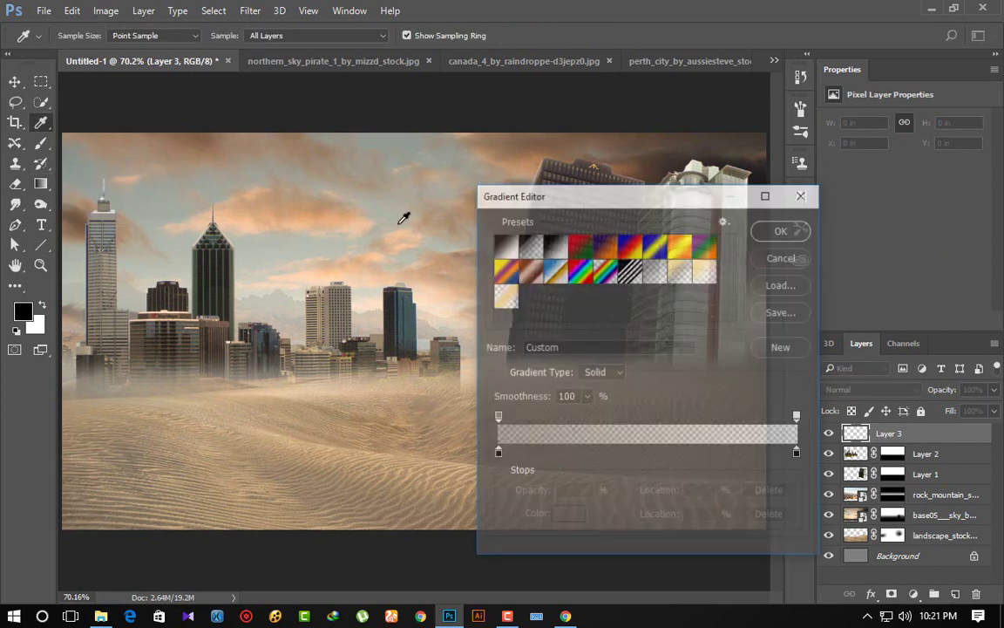
left_click(508, 298)
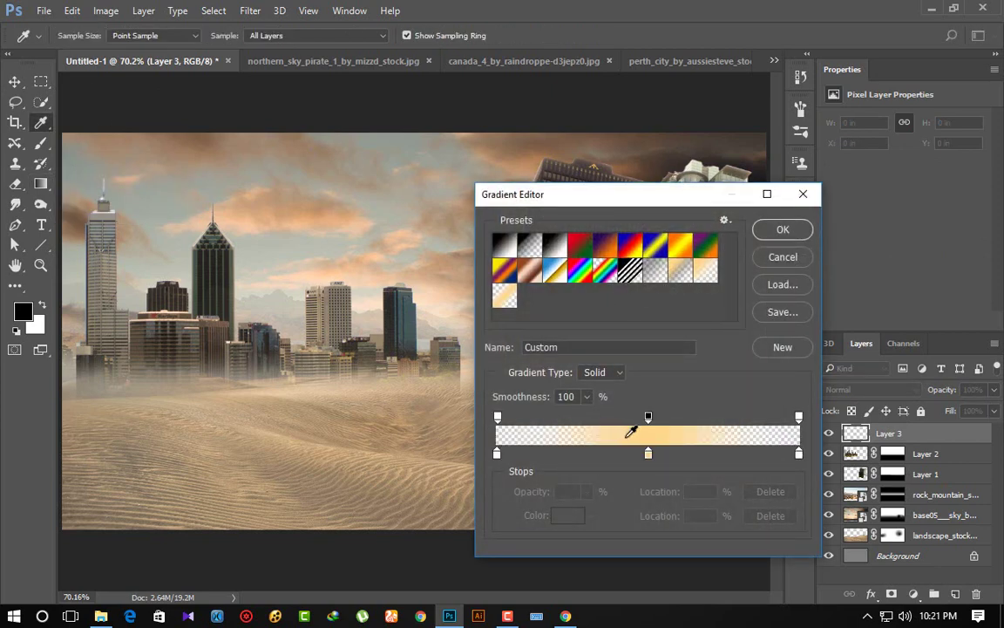
left_click(648, 454)
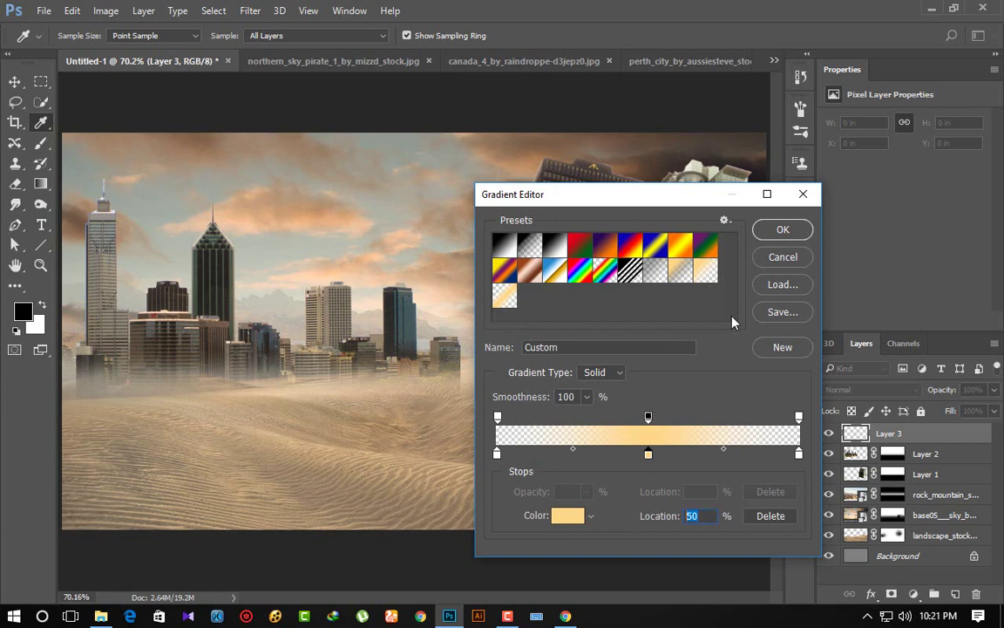
left_click(780, 232)
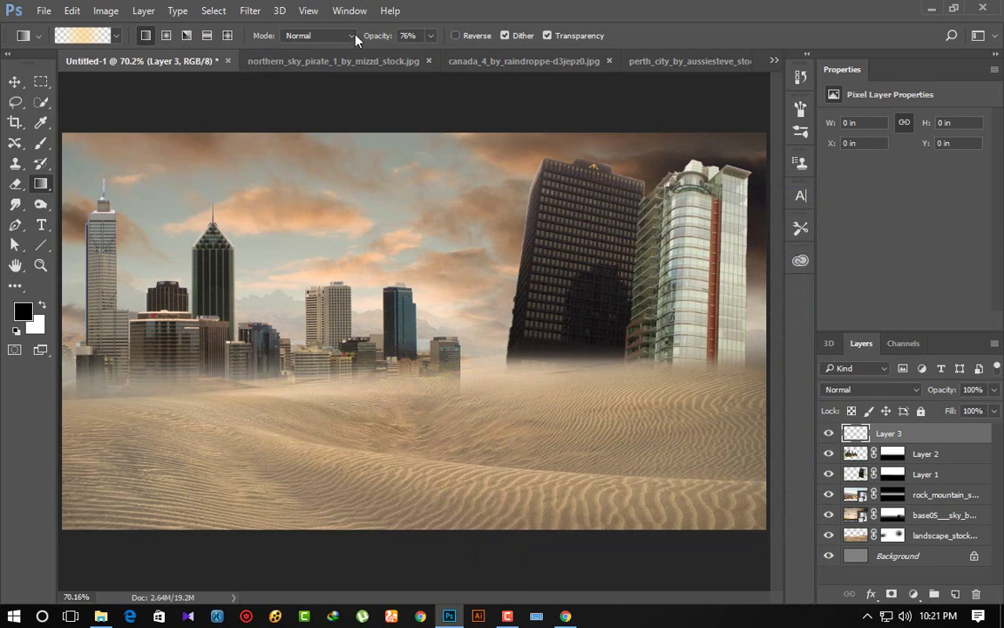
left_click_drag(383, 38, 352, 35)
Step: Draw the sandy haze over the lower city, then stretch the band taller and nudge it up
left_click_drag(365, 300, 366, 300)
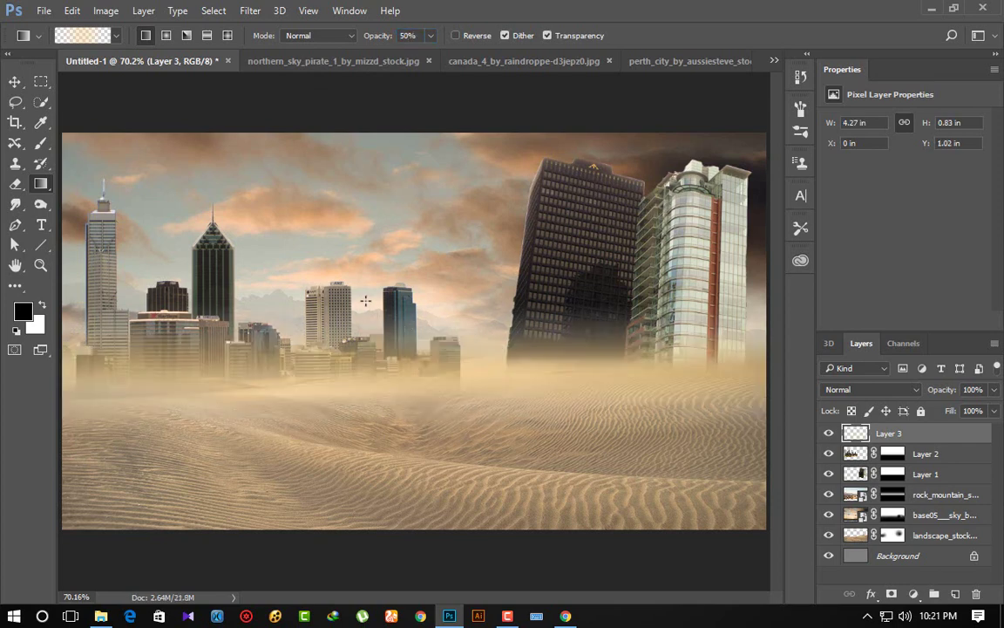
key("ctrl+t")
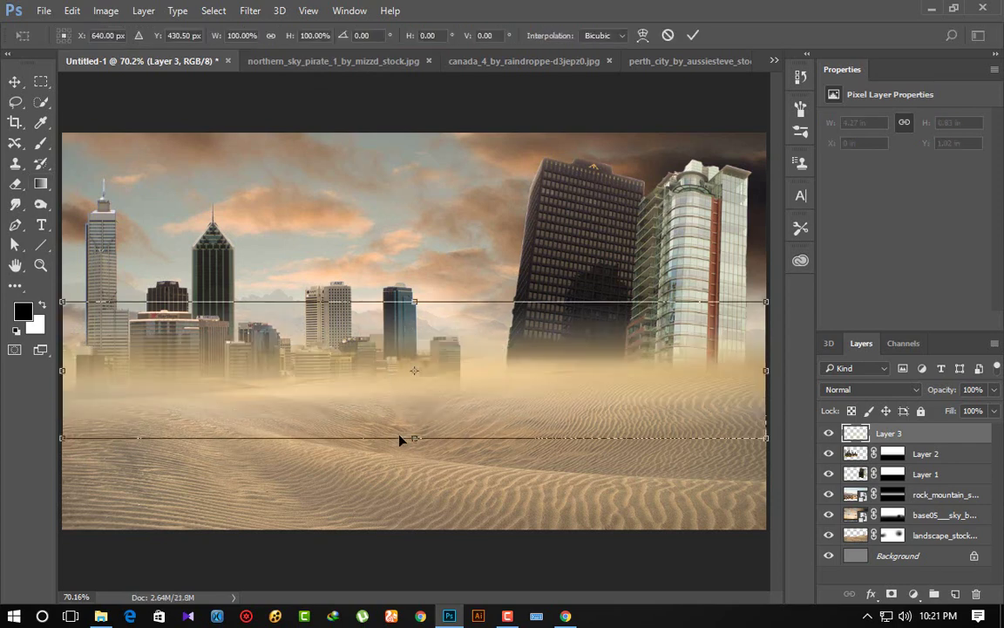
left_click_drag(417, 439, 415, 465)
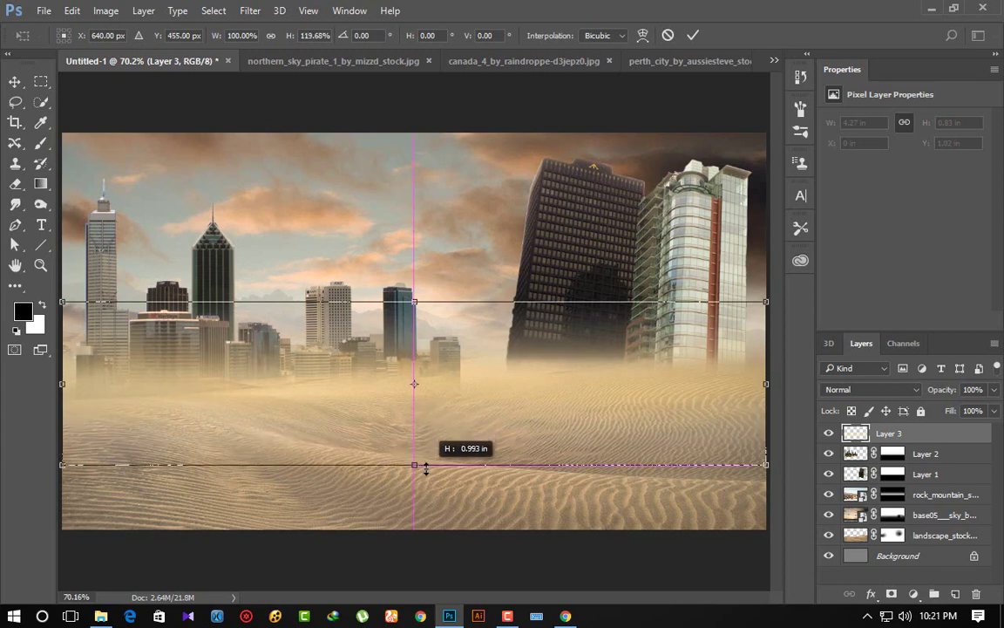
left_click_drag(430, 366, 433, 329)
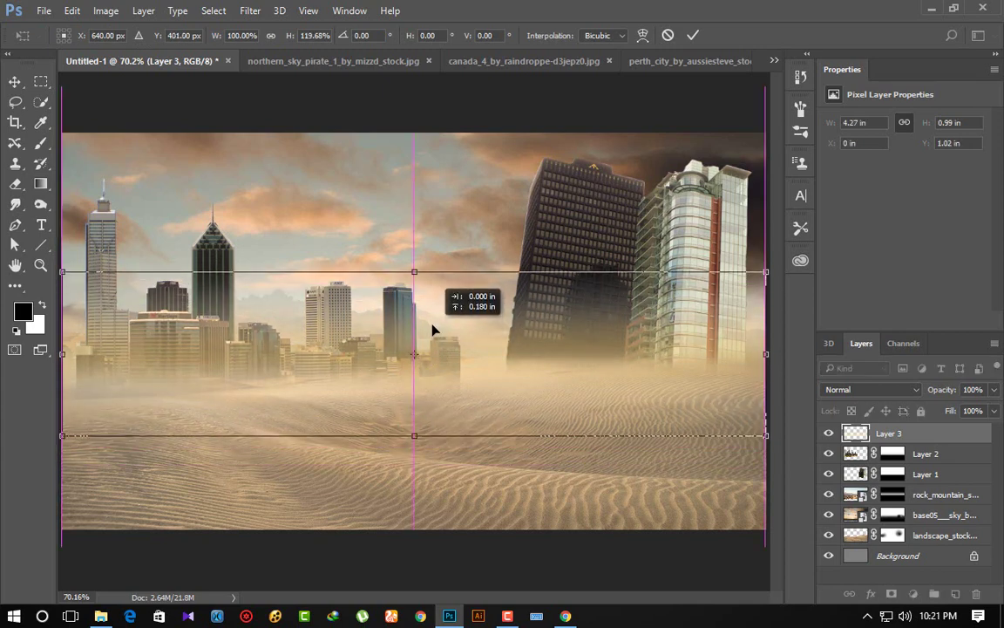
key("Return")
key("g")
Step: Set Layer 3's blend mode to Lighten at 63% opacity
left_click(868, 390)
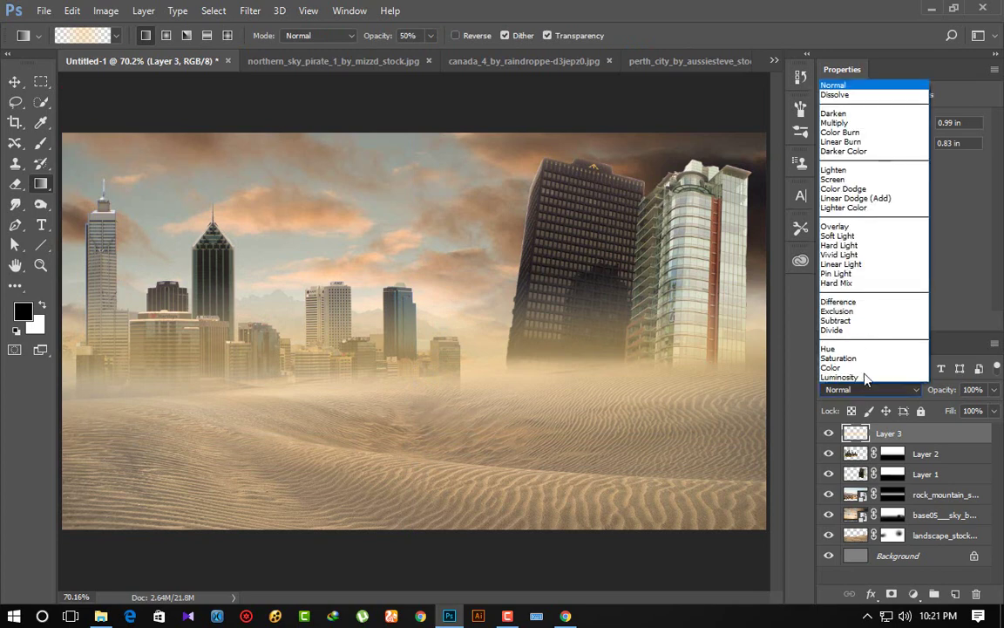
left_click(837, 177)
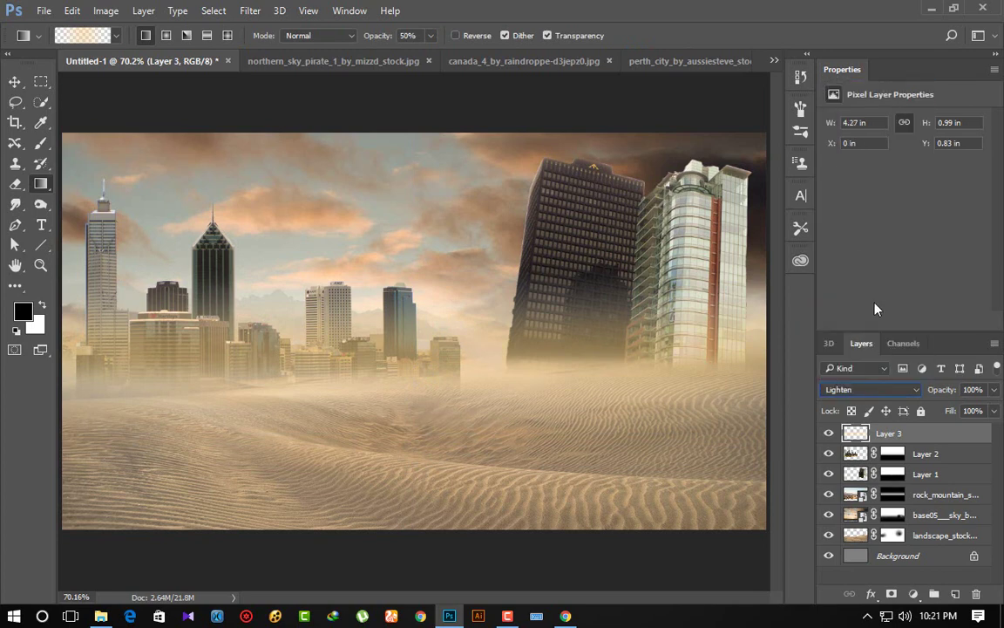
left_click_drag(949, 394, 929, 394)
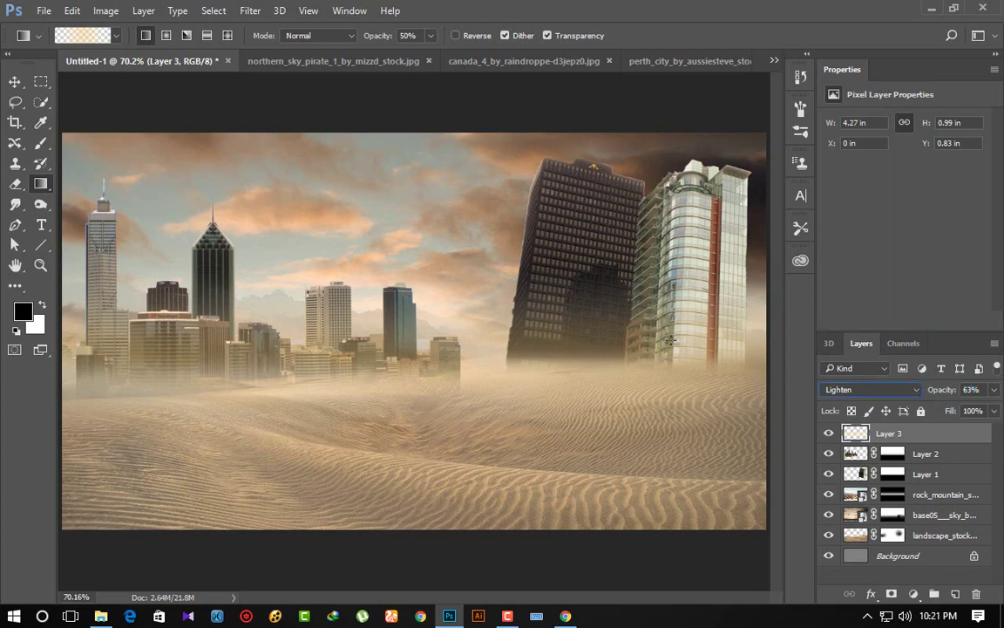
left_click(15, 183)
scroll(369, 400, "up", 2)
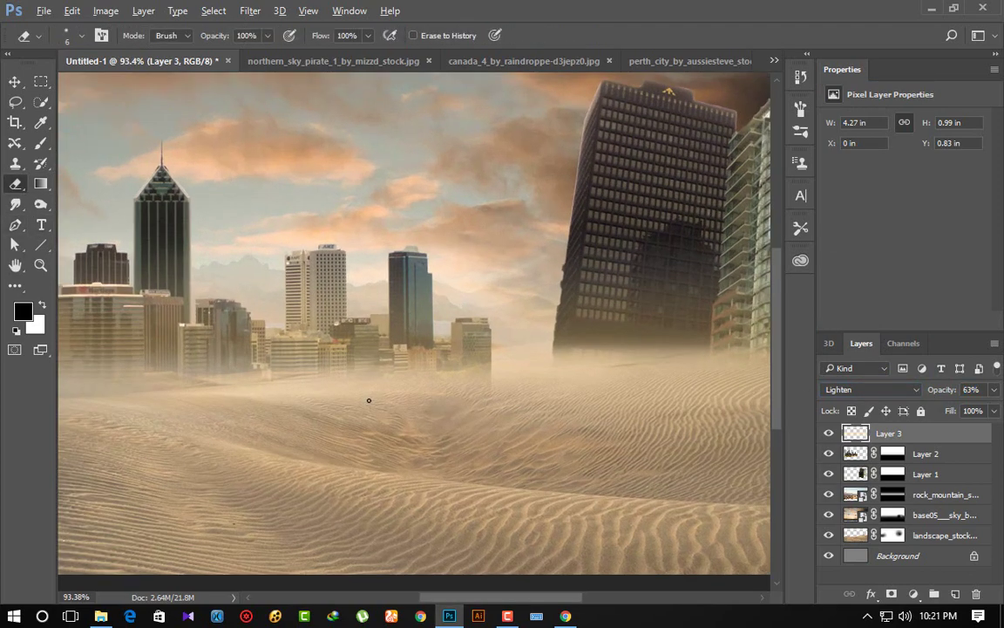
scroll(368, 400, "up", 1)
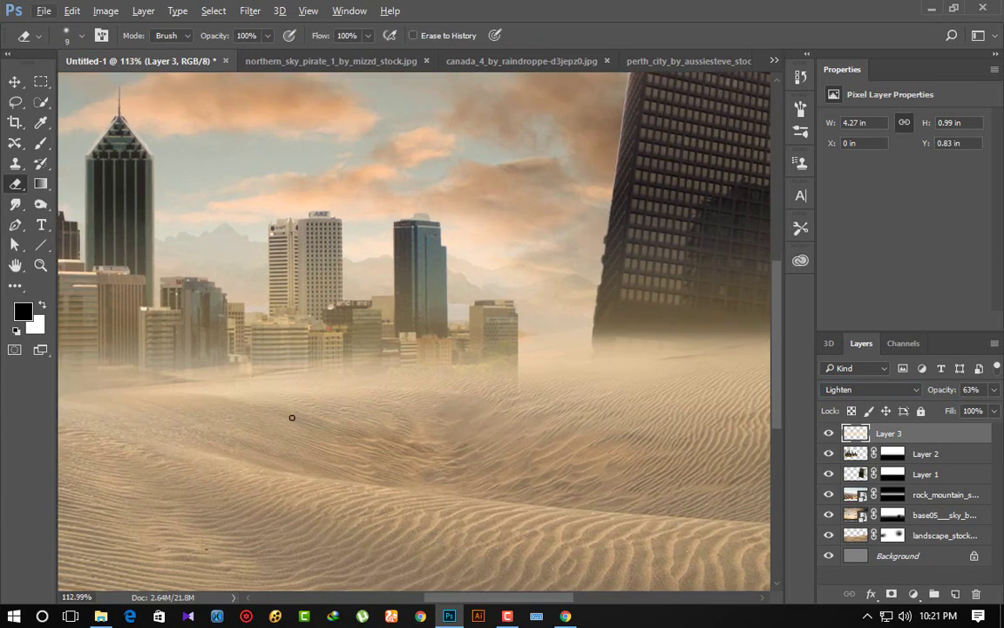
key("bracketright")
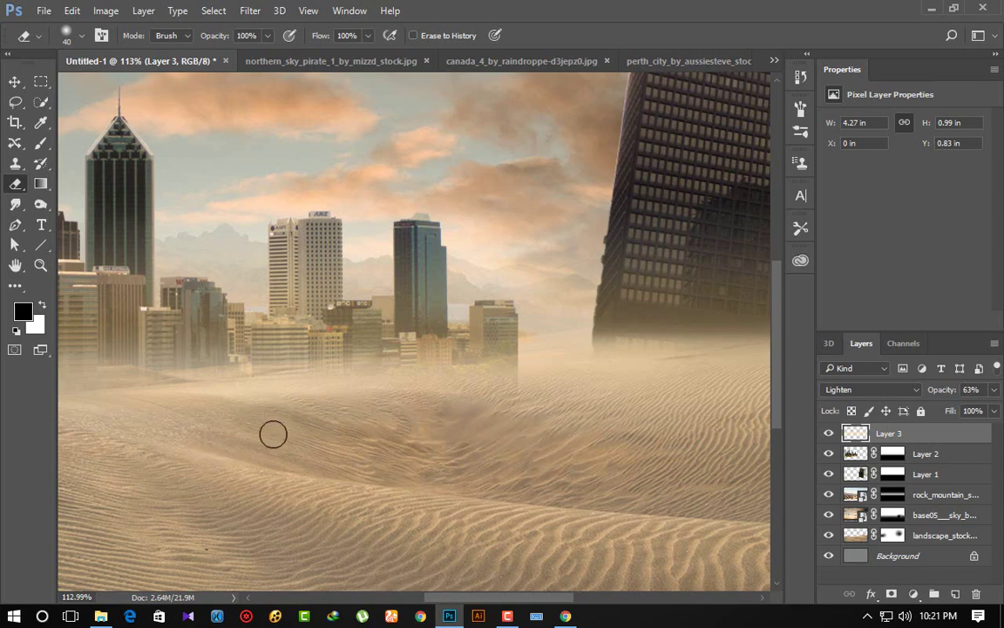
scroll(401, 479, "down", 2)
scroll(409, 476, "down", 1)
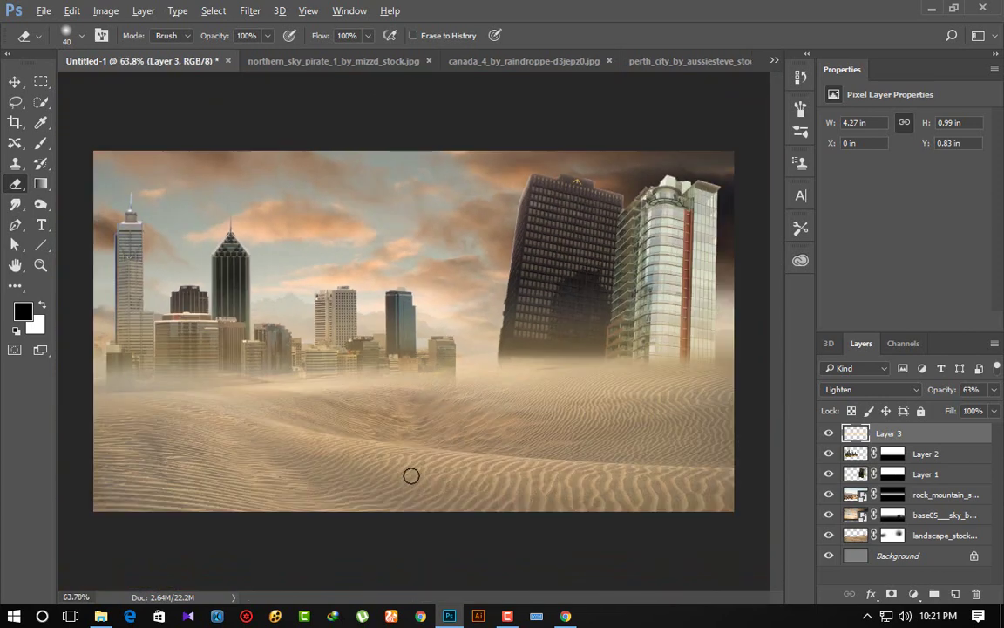
scroll(412, 476, "up", 1)
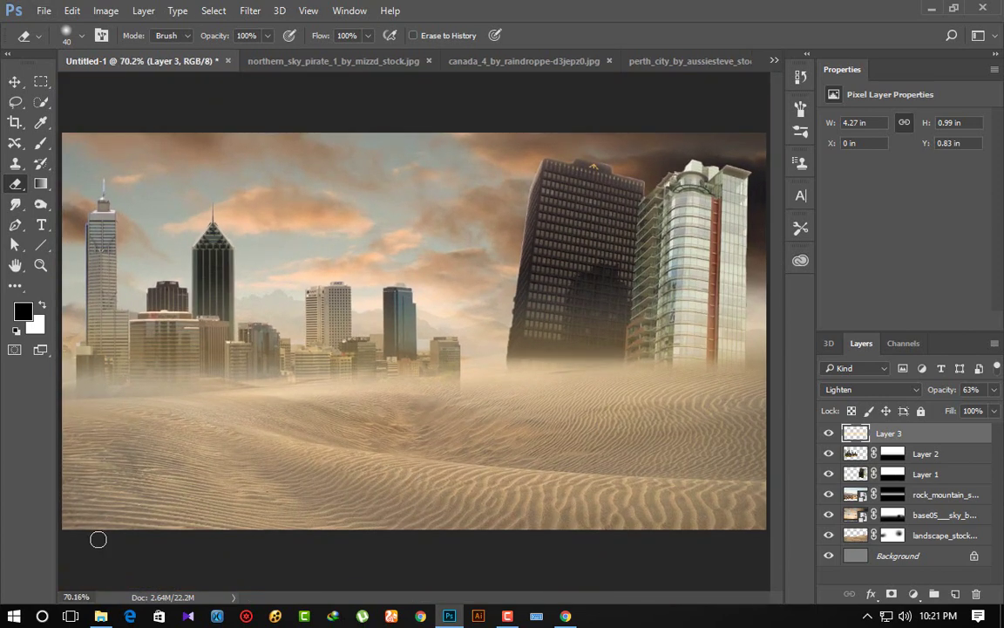
left_click(101, 615)
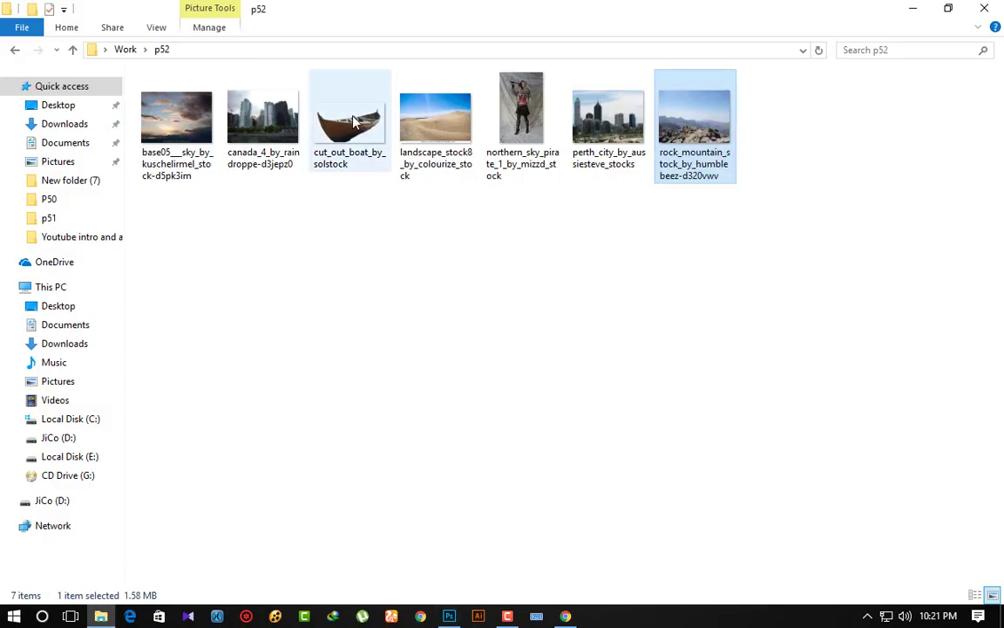
Step: Place the boat image, flip it horizontally, shrink it to about 30%, and set it on the sand
mouse_move(348, 117)
left_mouse_down()
mouse_move(424, 427)
mouse_move(410, 488)
left_mouse_up()
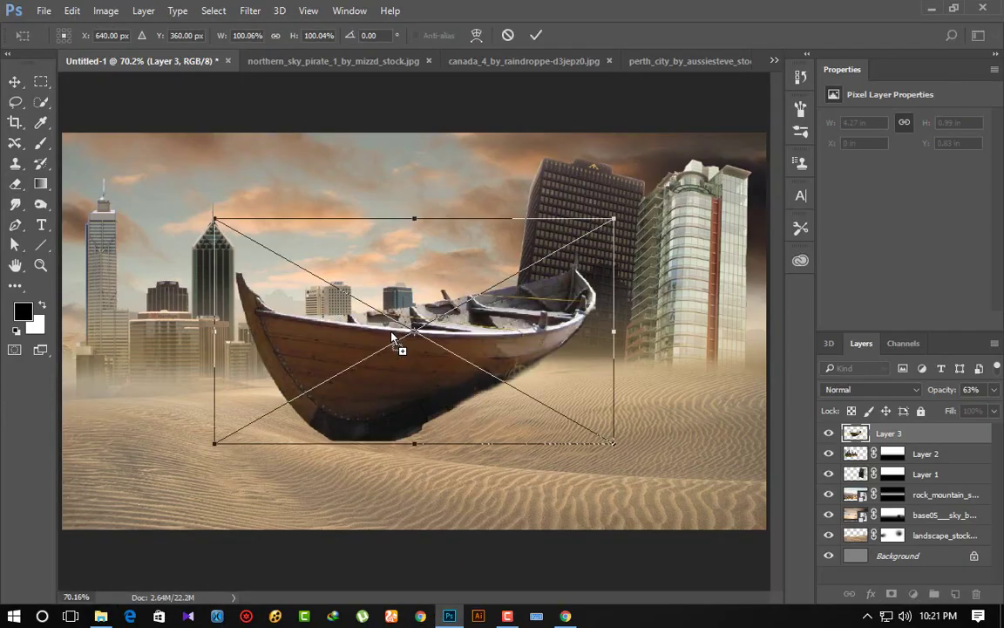
right_click(581, 302)
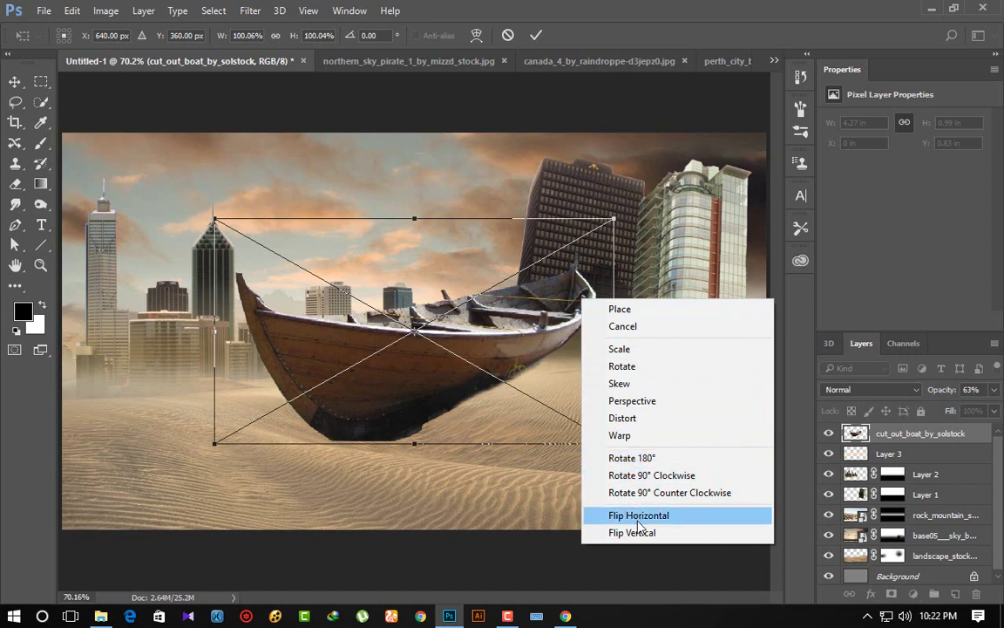
left_click(592, 468)
left_click_drag(616, 218, 502, 291)
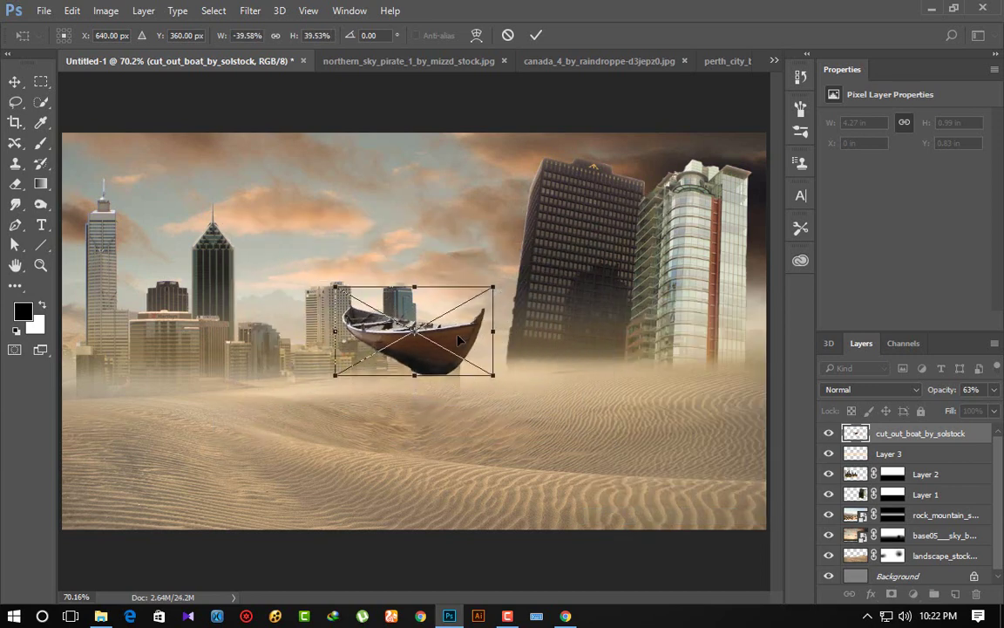
left_click_drag(457, 342, 400, 400)
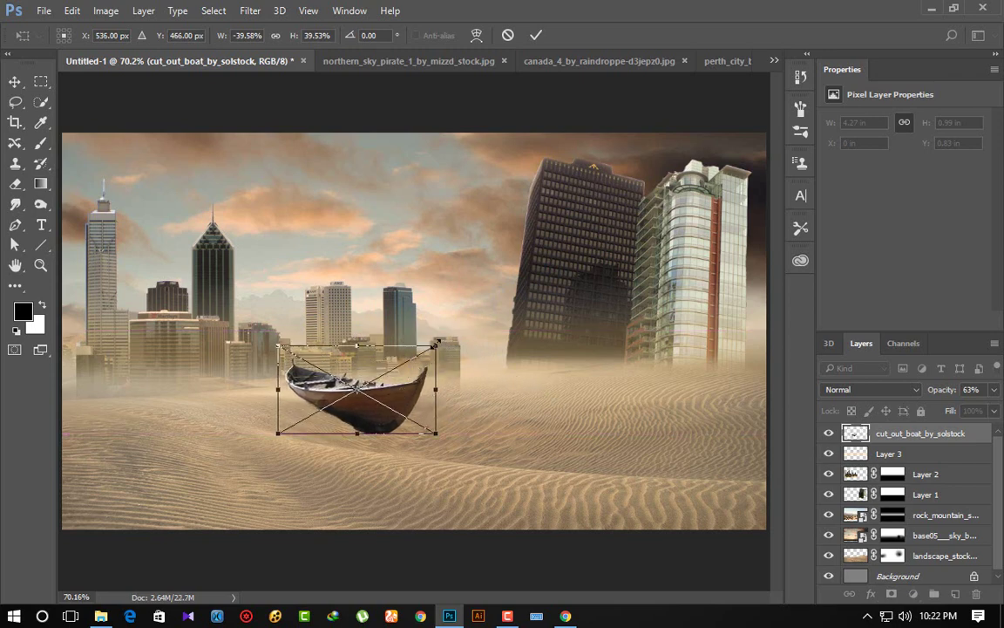
mouse_move(438, 343)
left_mouse_down()
mouse_move(398, 375)
mouse_move(416, 378)
left_mouse_up()
scroll(459, 412, "down", 1)
Step: Commit the boat placement, rasterize its layer, and set the Eraser to 61% opacity, 51% flow
key("Return")
key("e")
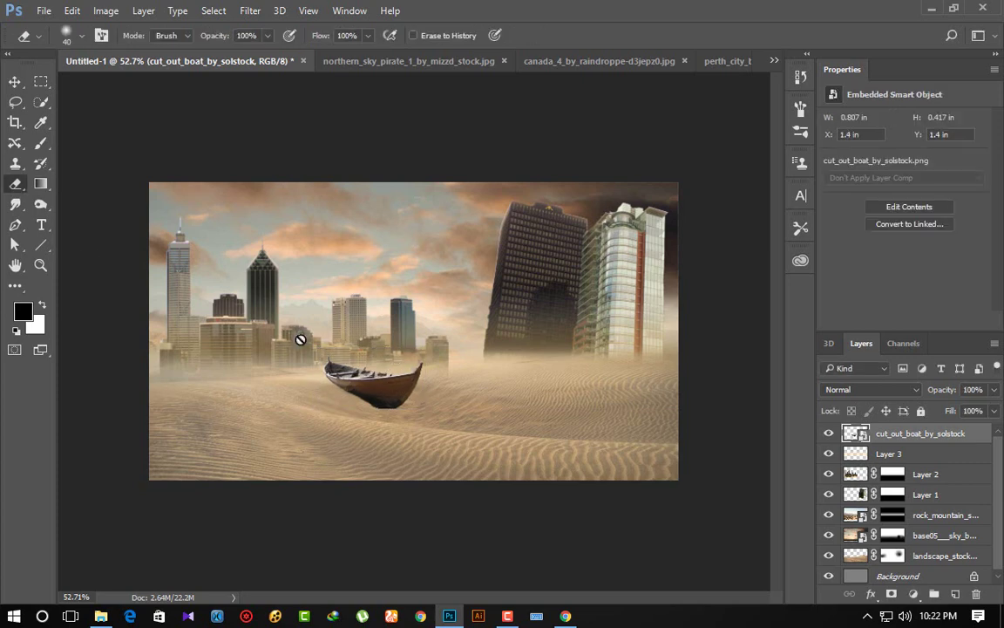
scroll(271, 350, "up", 2)
scroll(224, 329, "up", 2)
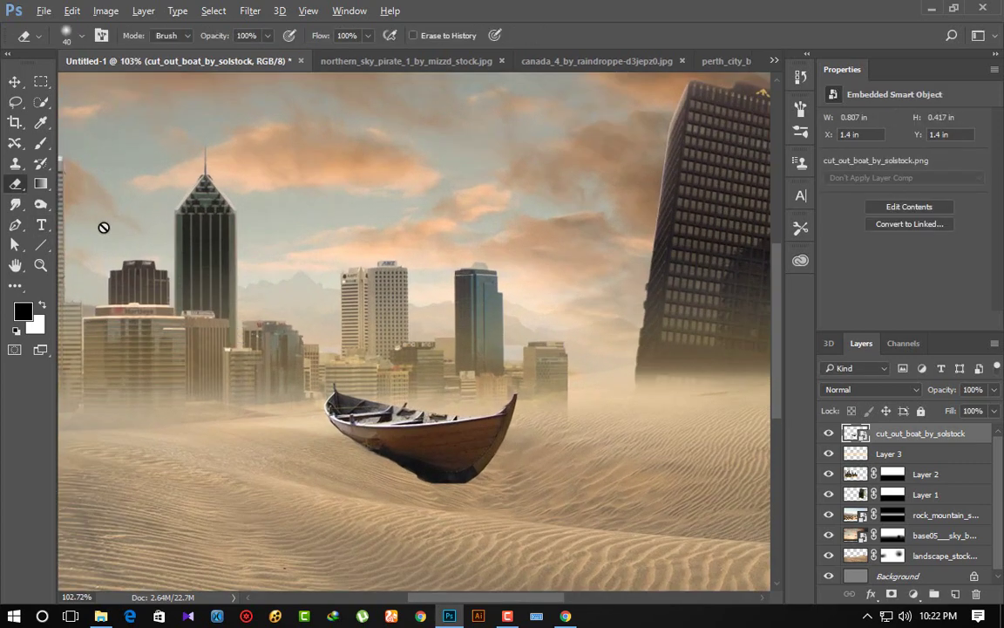
right_click(14, 183)
left_click(87, 165)
left_click_drag(216, 37, 168, 35)
left_click_drag(319, 36, 260, 35)
scroll(451, 435, "up", 1)
scroll(459, 478, "up", 2)
scroll(460, 478, "up", 1)
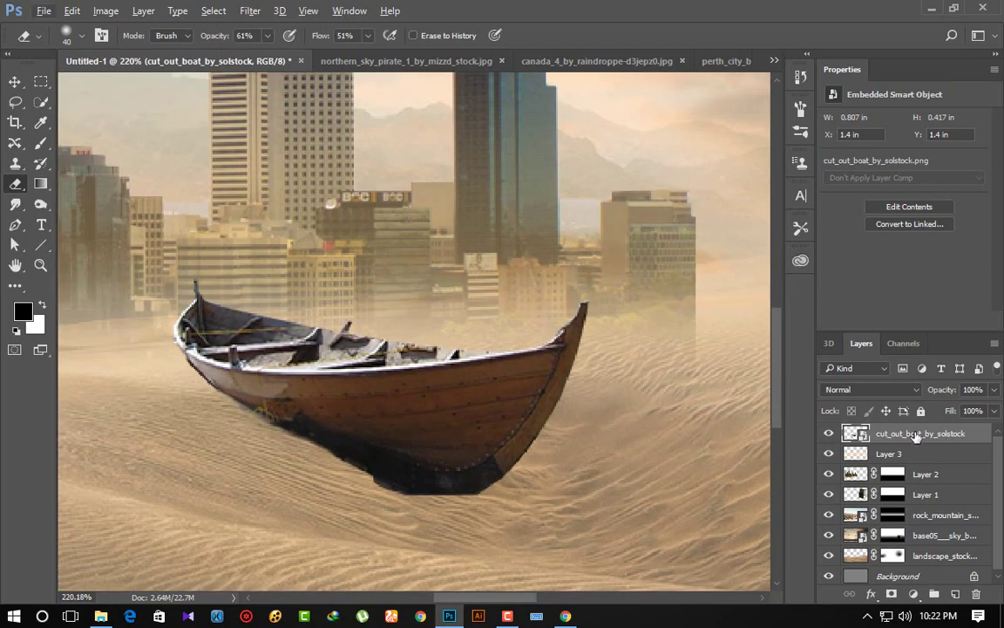
right_click(916, 436)
left_click(697, 358)
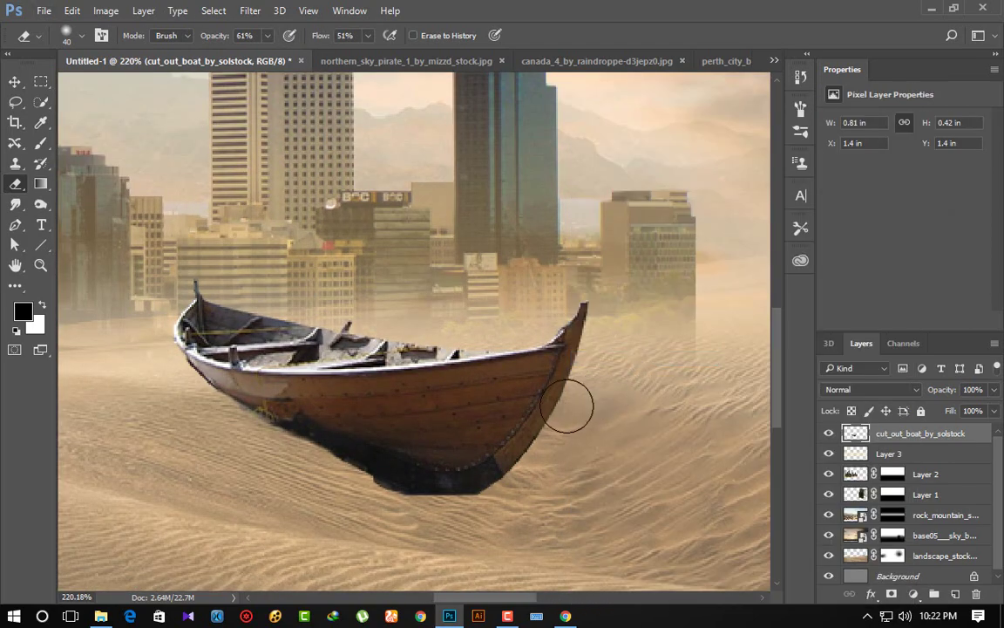
Step: Erase the shadow under the boat and soften its lower hull edge into the sand
key("bracketleft")
key("bracketleft")
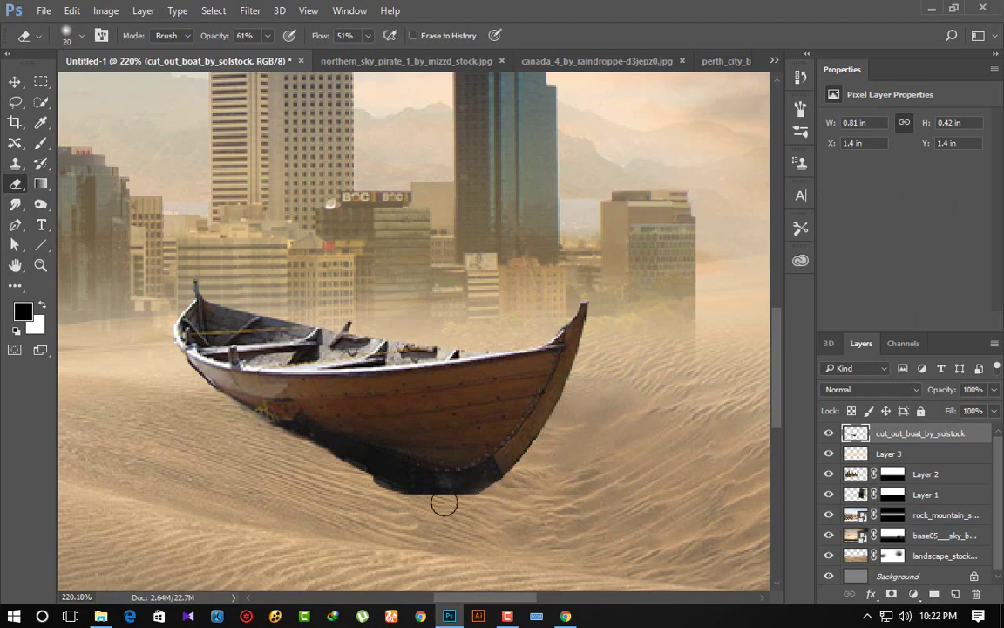
key("bracketleft")
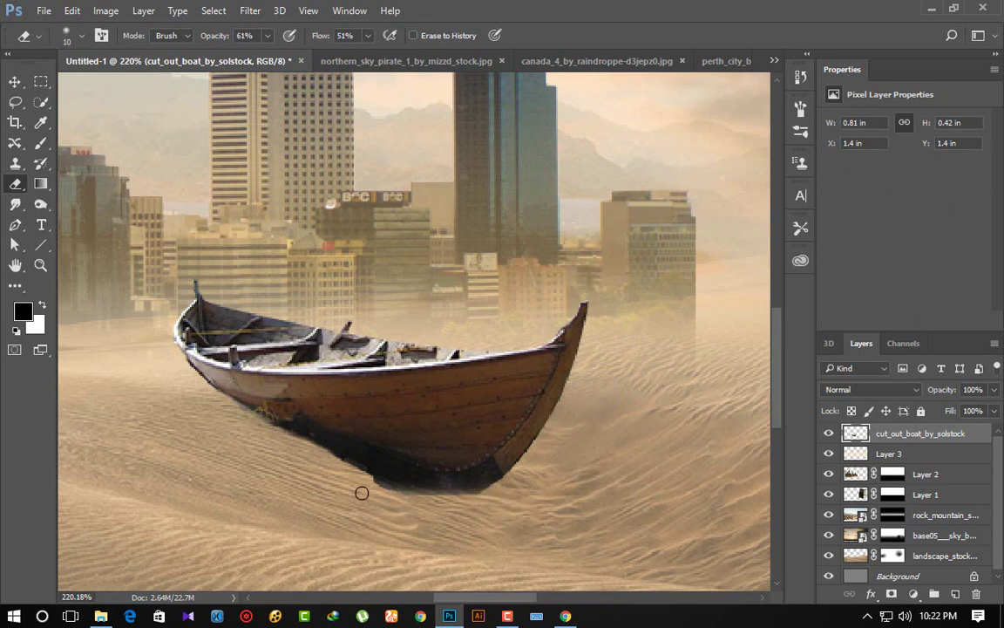
key("bracketright")
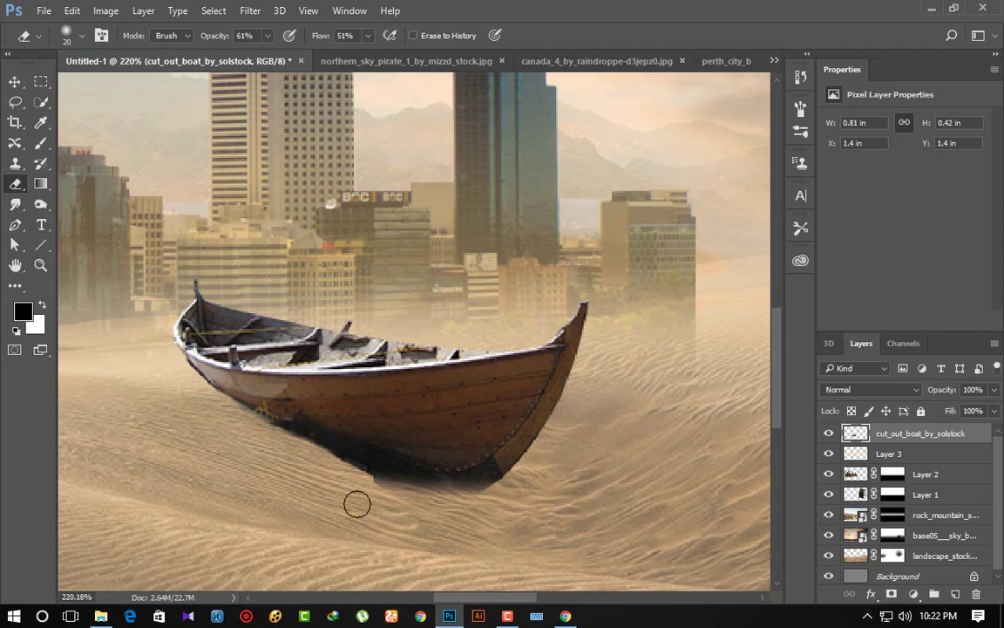
left_click_drag(357, 504, 455, 493)
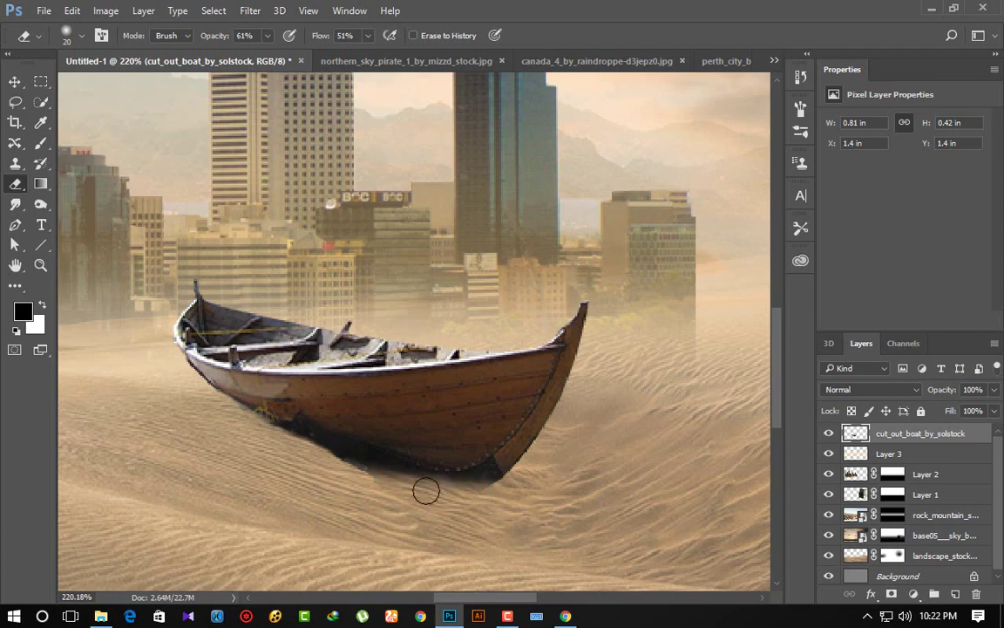
key("bracketleft")
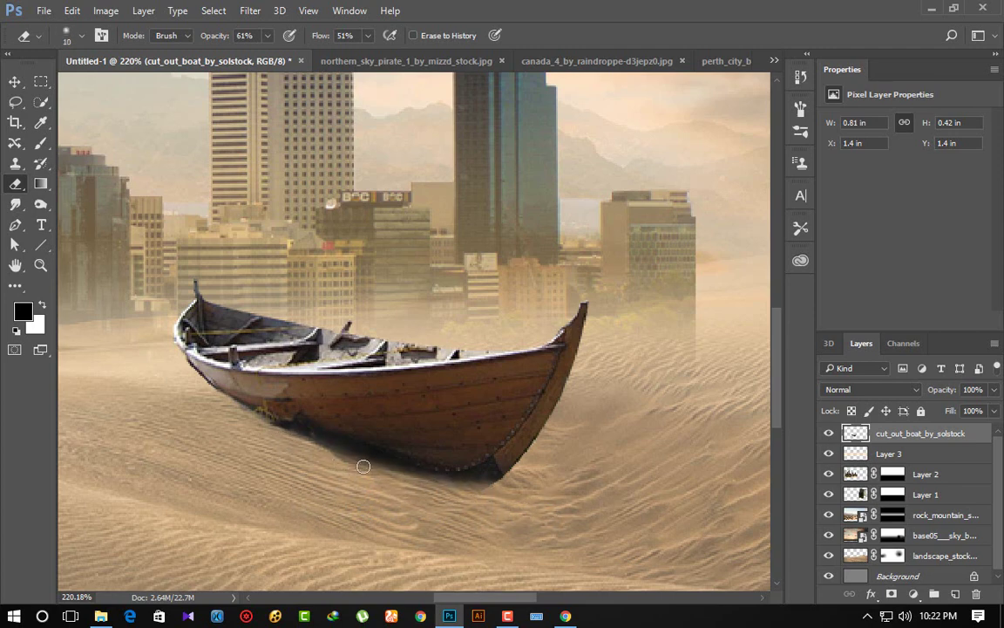
left_click_drag(367, 470, 333, 455)
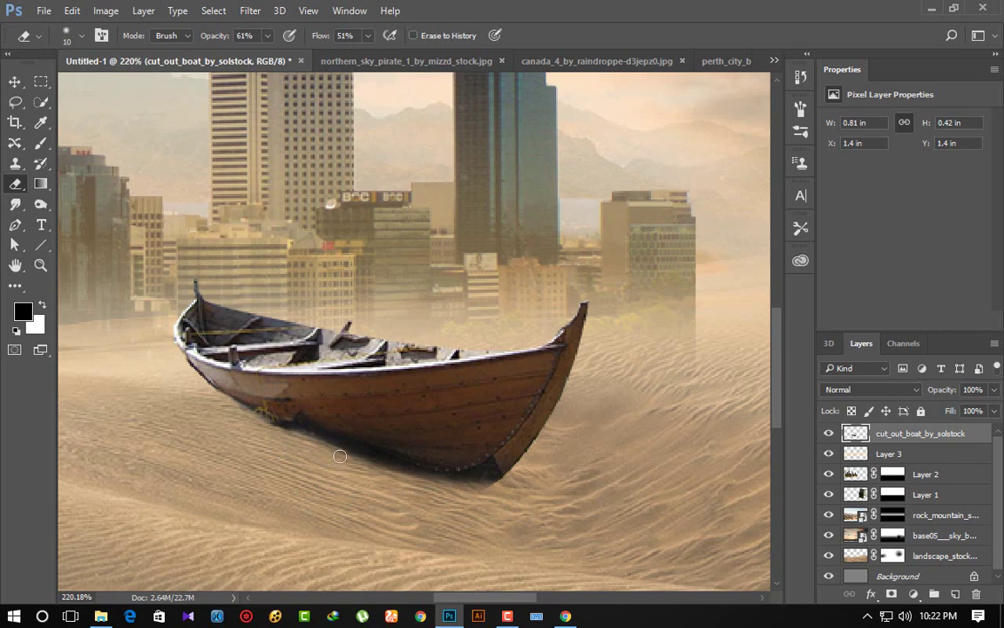
left_click_drag(275, 430, 222, 401)
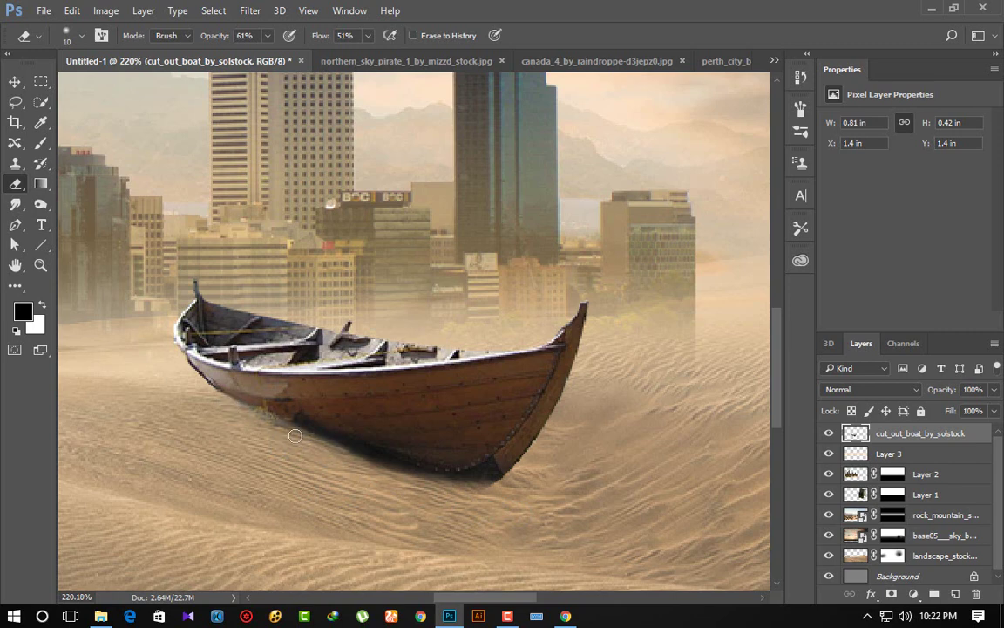
key("ctrl+z")
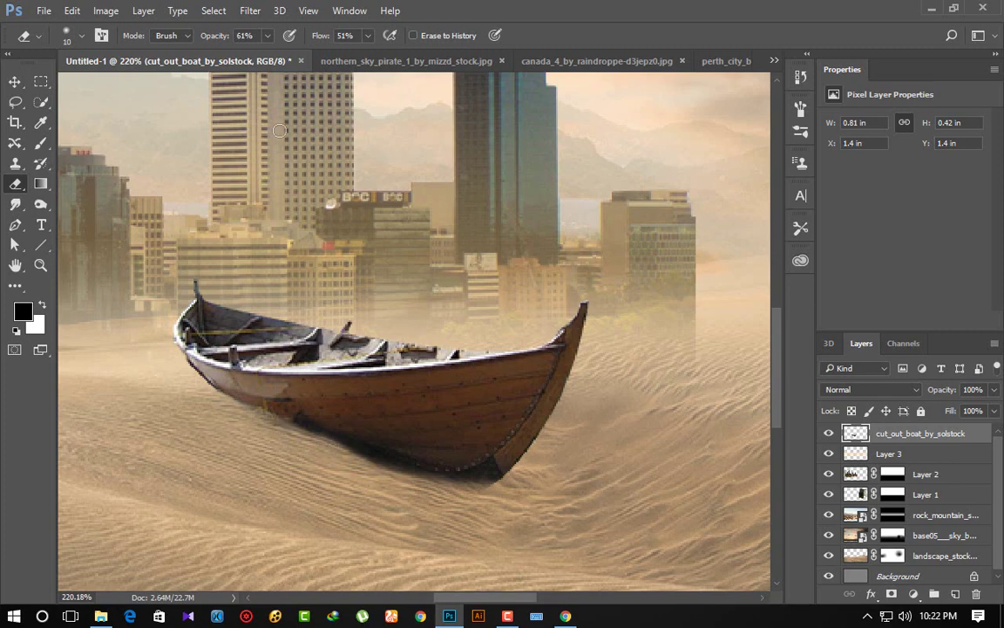
left_click_drag(199, 36, 290, 36)
mouse_move(259, 420)
left_mouse_down()
mouse_move(431, 484)
mouse_move(593, 508)
left_mouse_up()
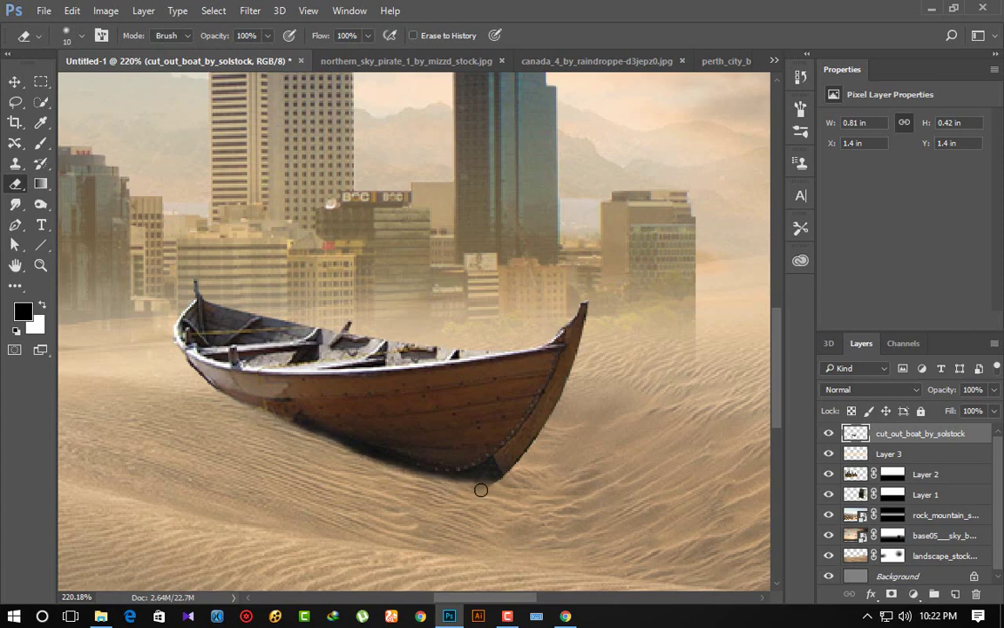
Step: Add Layer 4 above Layer 3 and set a soft round black brush at 82% opacity, 68% flow
left_click(940, 454)
key("ctrl+shift+alt+n")
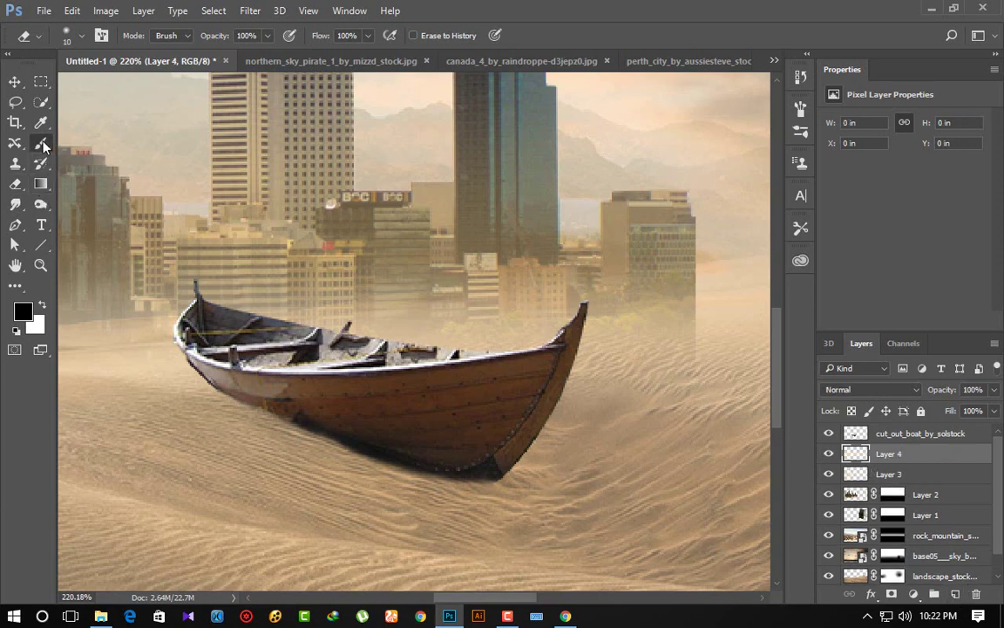
right_click(43, 146)
left_click(92, 139)
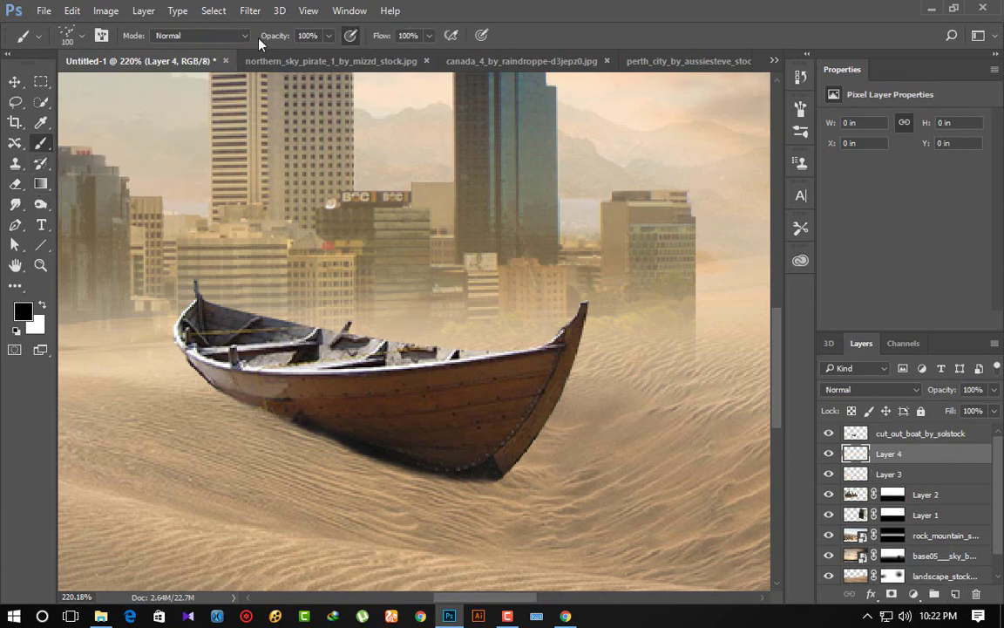
key("8")
key("8")
key("5")
key("5")
left_click_drag(273, 39, 367, 42)
left_click(83, 36)
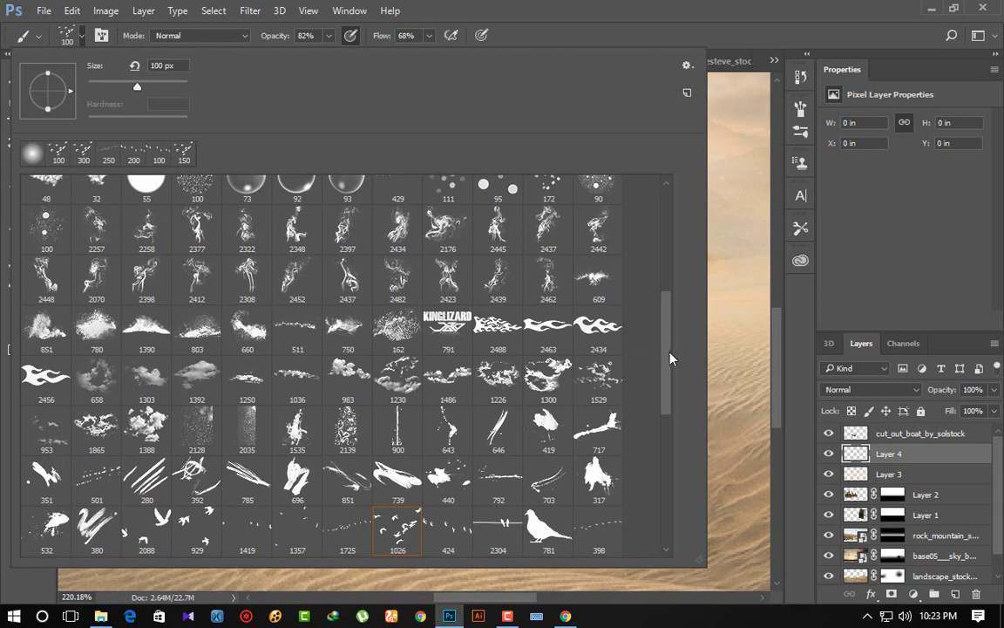
left_click_drag(667, 350, 660, 196)
left_click(46, 199)
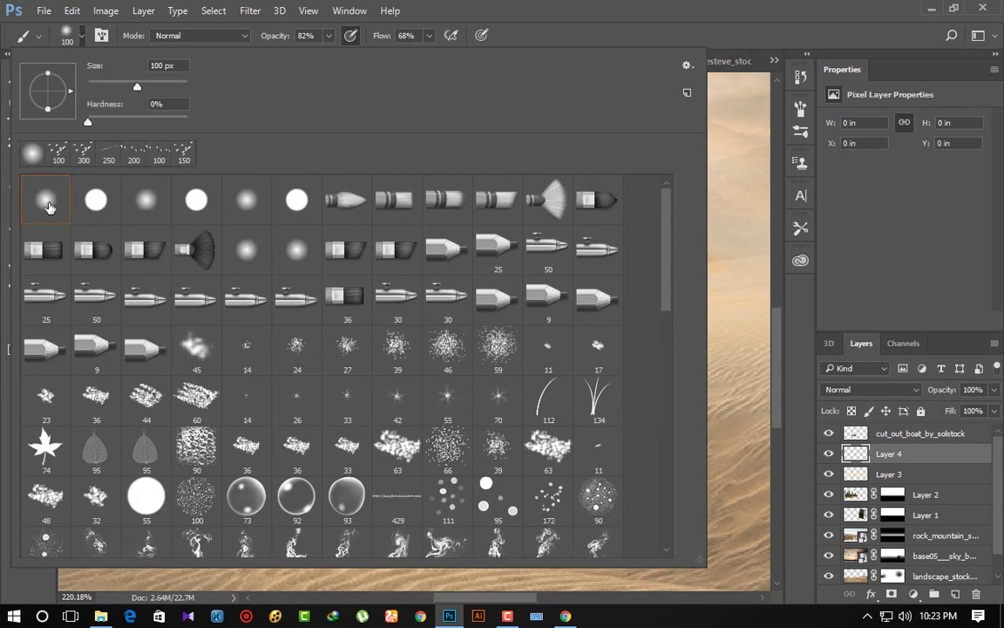
key("Return")
Step: Paint a dark shadow beneath the boat's hull with a 40-px brush
key("bracketleft")
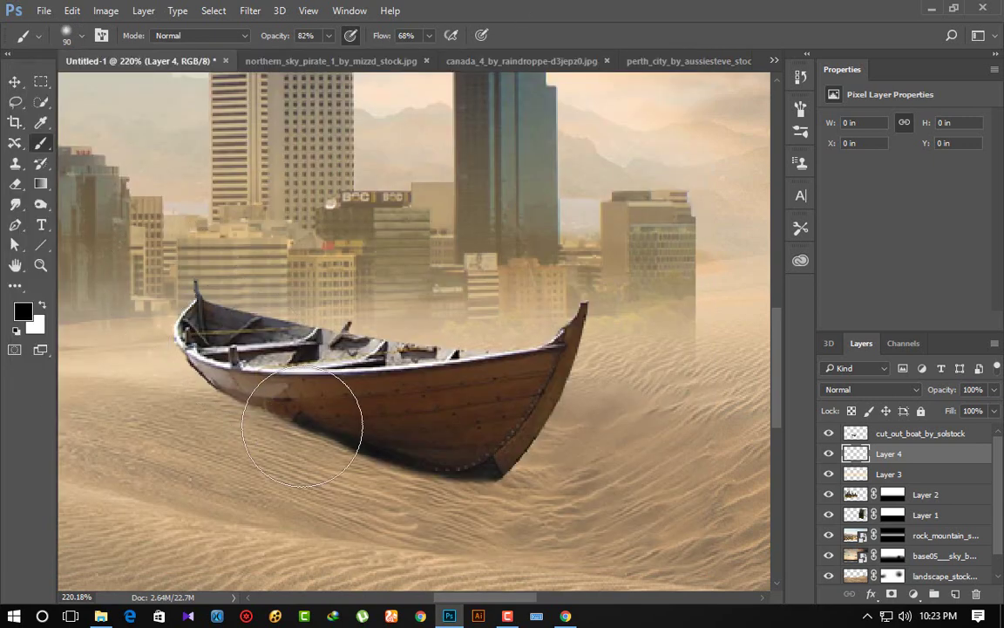
key("bracketleft")
key("bracketleft")
key("bracketleft")
key("bracketleft")
key("bracketleft")
mouse_move(289, 407)
left_mouse_down()
mouse_move(381, 441)
mouse_move(448, 448)
left_mouse_up()
key("ctrl+z")
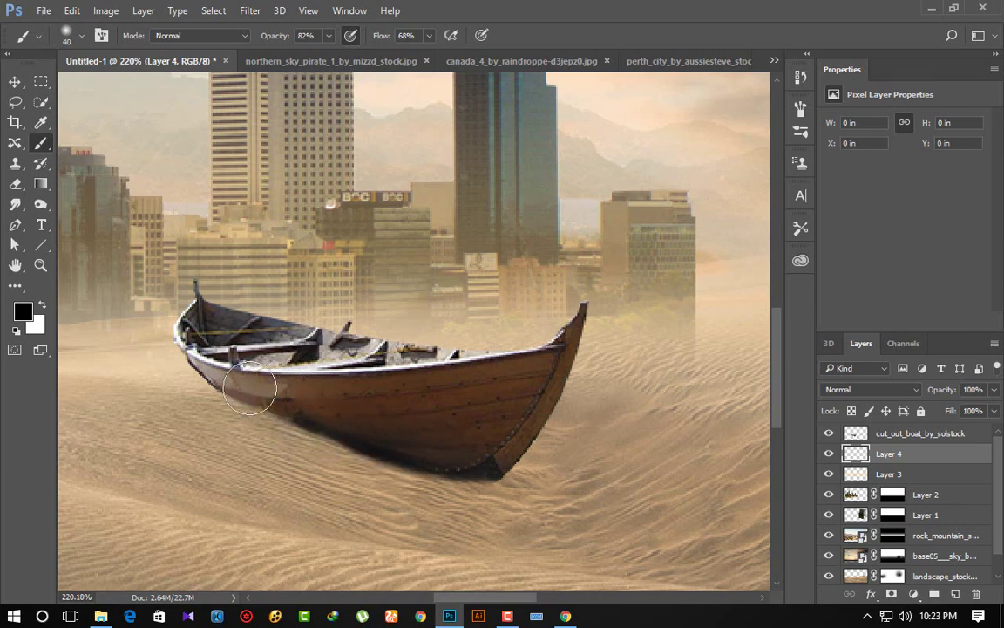
left_click_drag(237, 359, 433, 459)
left_click_drag(365, 426, 569, 519)
left_click_drag(485, 426, 287, 330)
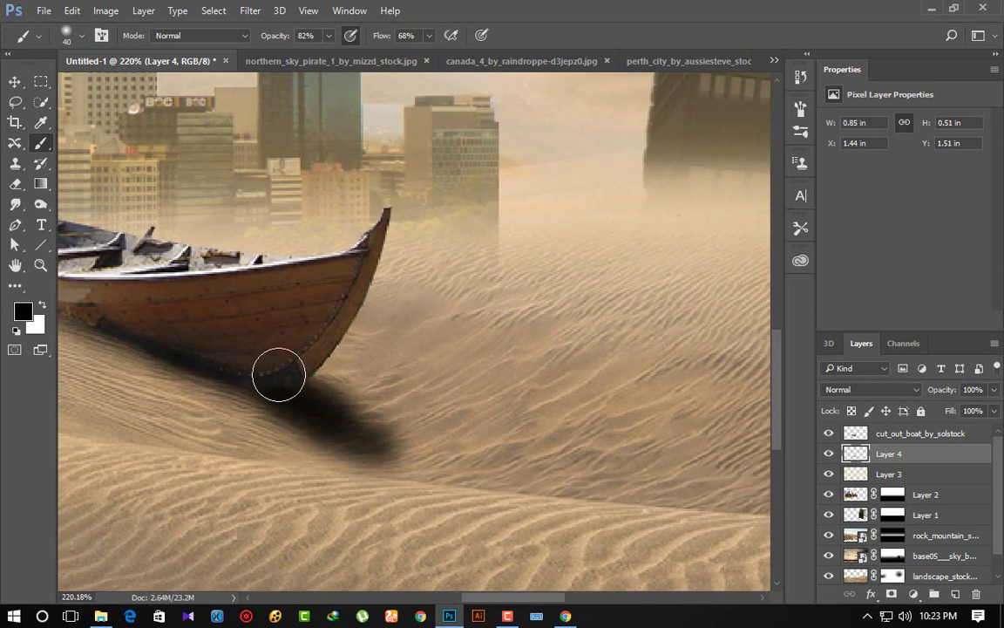
key("ctrl+z")
mouse_move(153, 352)
left_mouse_down()
mouse_move(227, 371)
mouse_move(378, 329)
mouse_move(548, 428)
left_mouse_up()
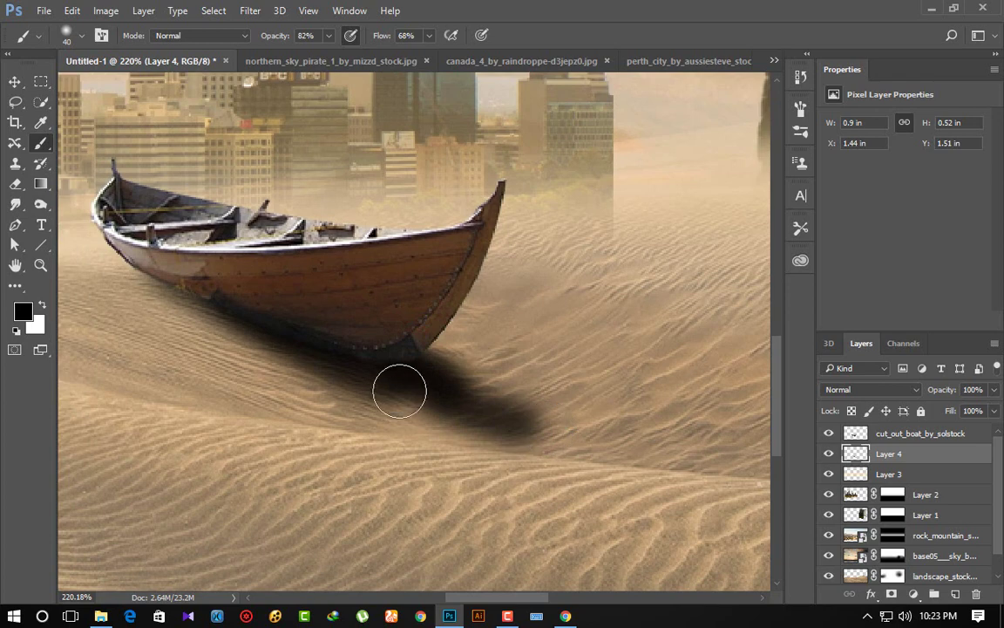
left_click_drag(399, 389, 525, 419)
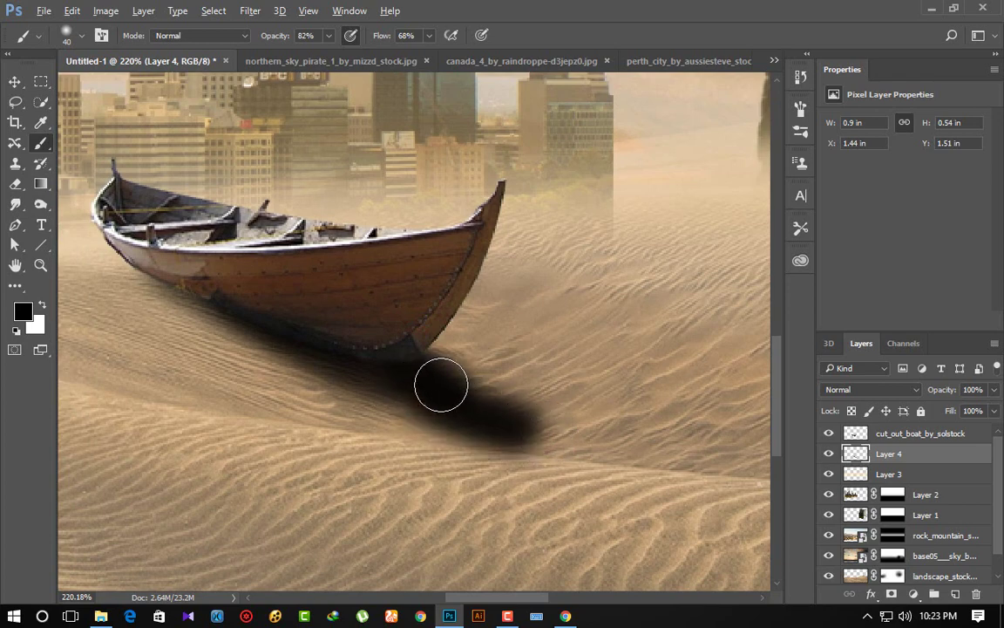
key("ctrl+alt+z")
key("ctrl+alt+z")
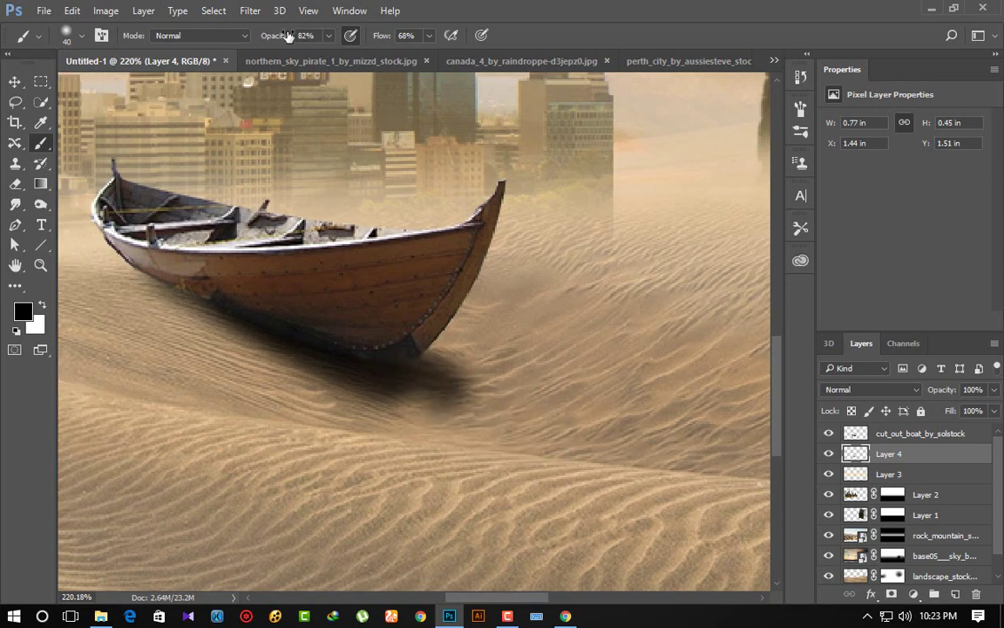
Step: Lower the brush to 63% opacity and 22% flow, then deepen the shadow under the boat
left_click_drag(288, 35, 253, 38)
left_click_drag(376, 35, 349, 36)
left_click_drag(336, 354, 467, 410)
left_click_drag(410, 348, 466, 374)
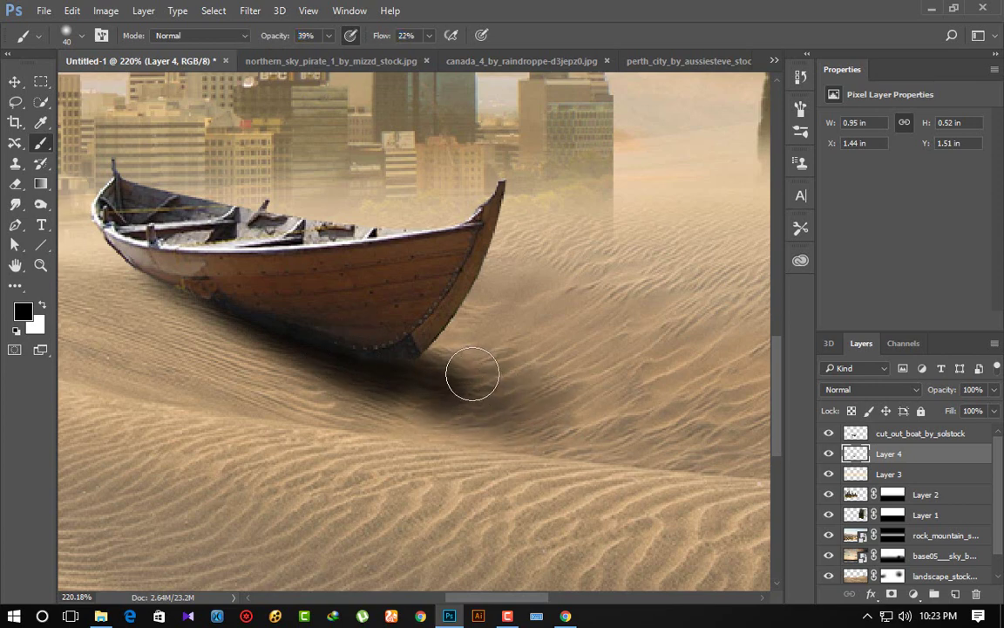
mouse_move(557, 392)
left_mouse_down()
mouse_move(454, 397)
mouse_move(529, 432)
mouse_move(354, 377)
mouse_move(495, 421)
mouse_move(363, 356)
left_mouse_up()
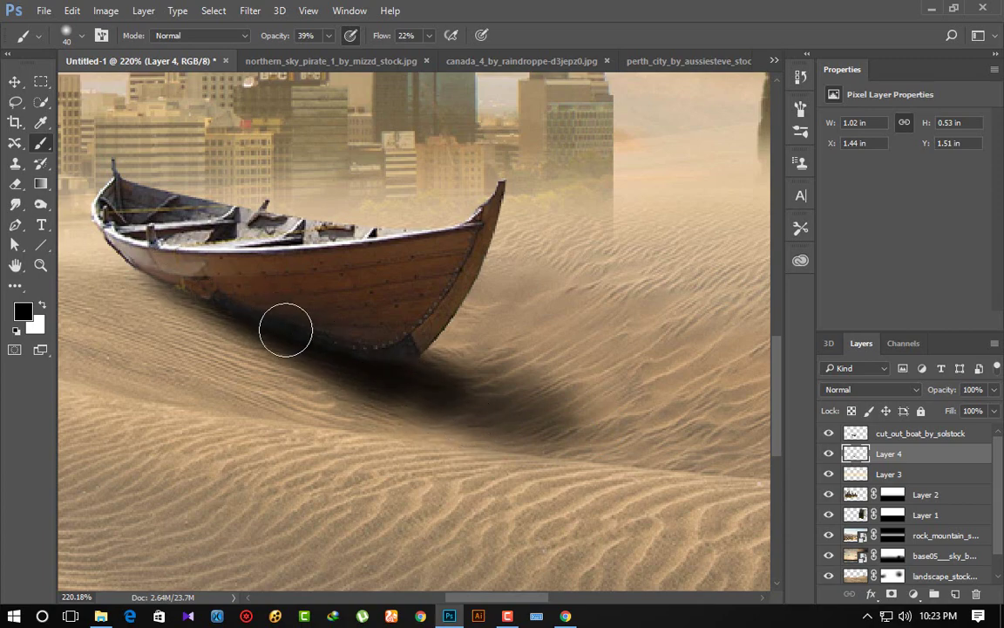
Step: Fade Layer 4 to about 92% opacity
scroll(485, 433, "down", 1, "alt")
scroll(485, 433, "down", 2, "alt")
scroll(491, 433, "down", 1, "alt")
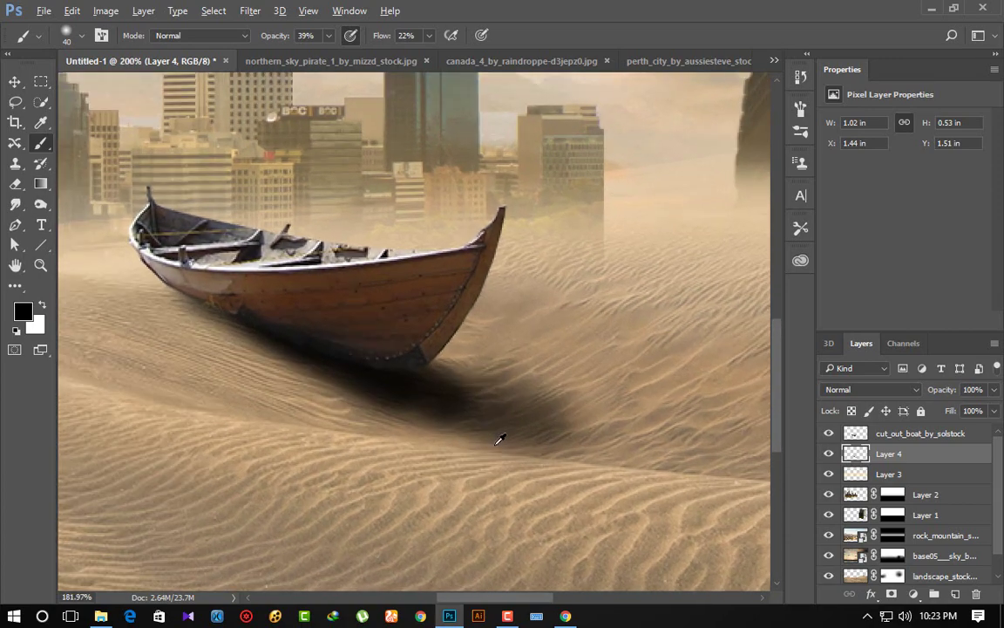
scroll(498, 439, "down", 2, "alt")
scroll(507, 437, "down", 2, "alt")
scroll(513, 440, "down", 2, "alt")
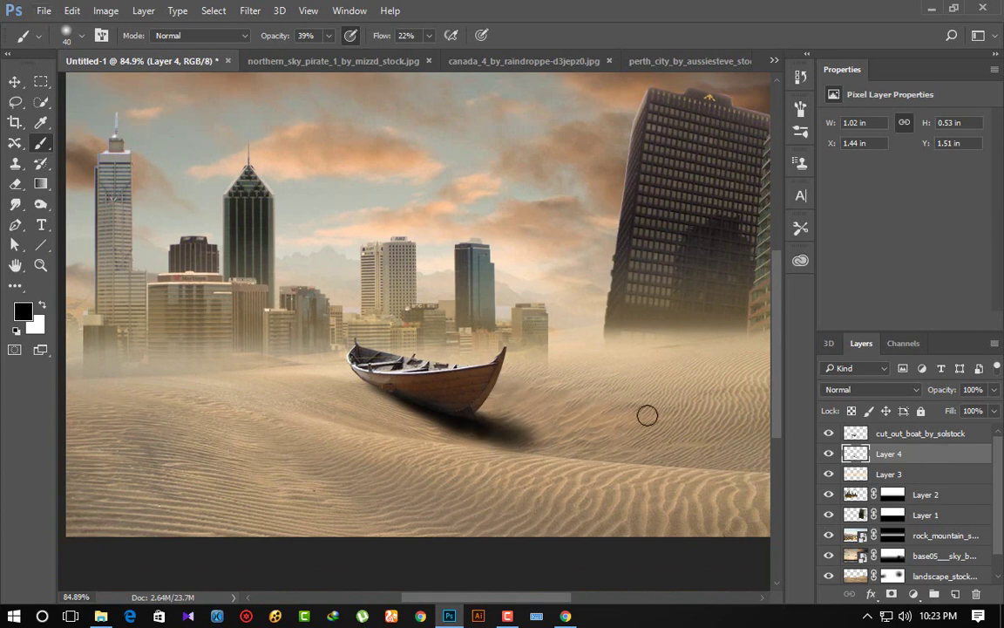
scroll(610, 403, "down", 1, "alt")
scroll(610, 402, "down", 1, "alt")
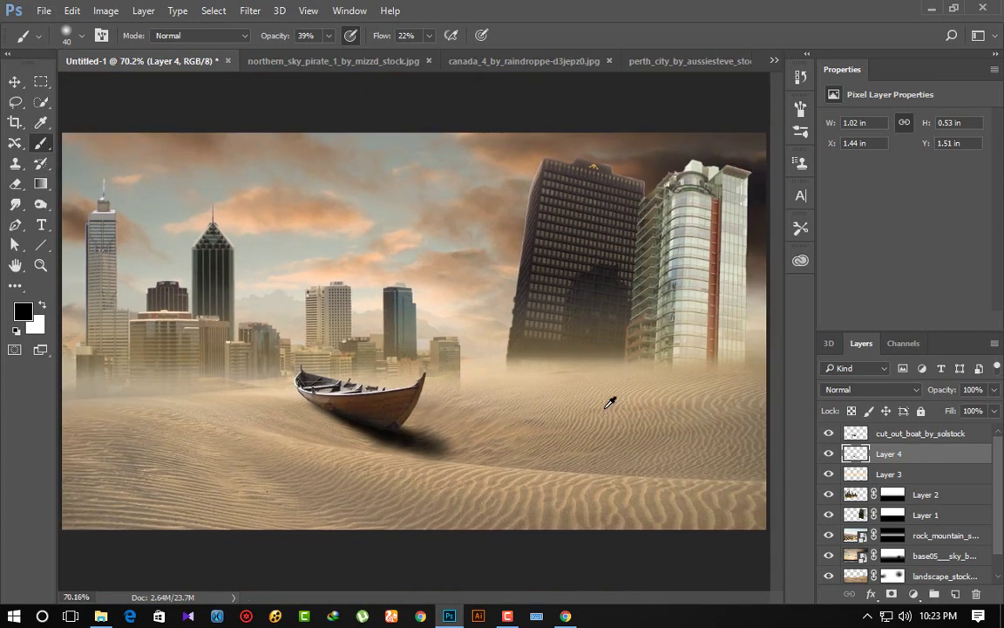
mouse_move(945, 392)
left_mouse_down()
mouse_move(957, 389)
mouse_move(947, 390)
left_mouse_up()
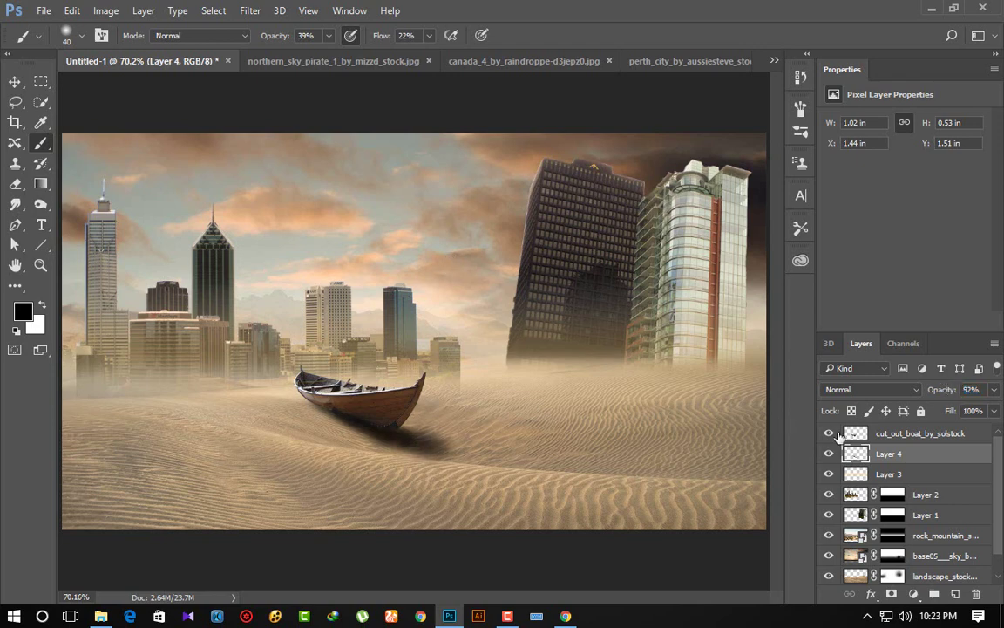
Step: Apply a Camera Raw Filter with Temperature +12 to the cut_out_boat_by_solstock layer
left_click(829, 433)
left_click(829, 433)
left_click(916, 433)
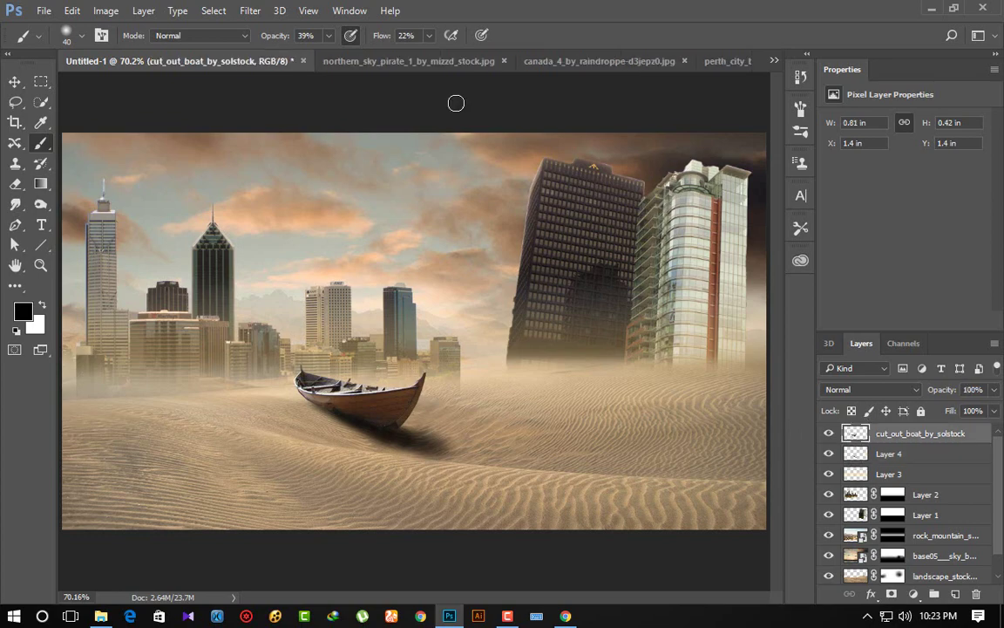
left_click(250, 11)
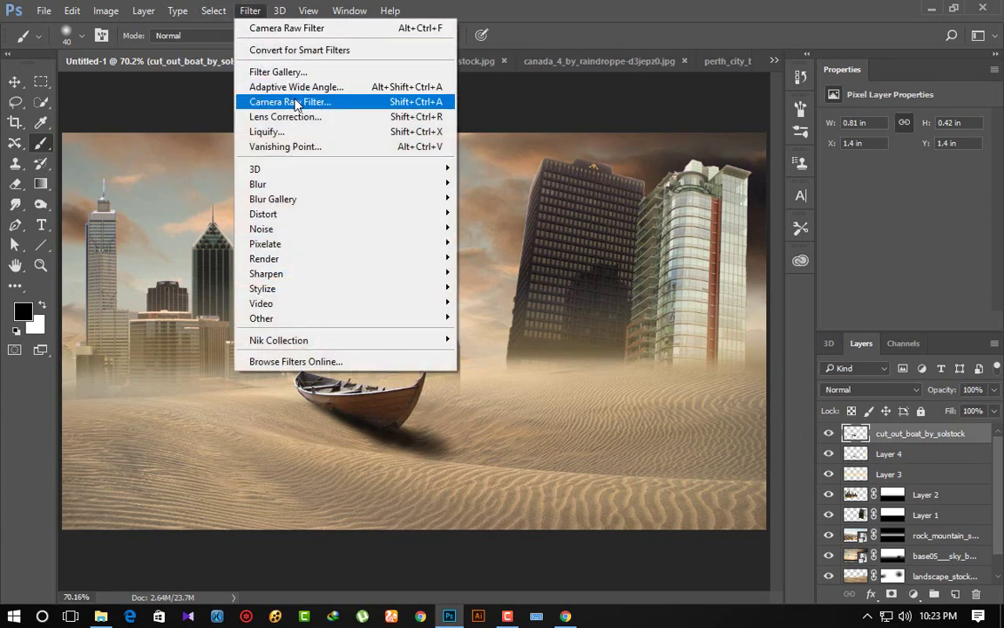
left_click(296, 102)
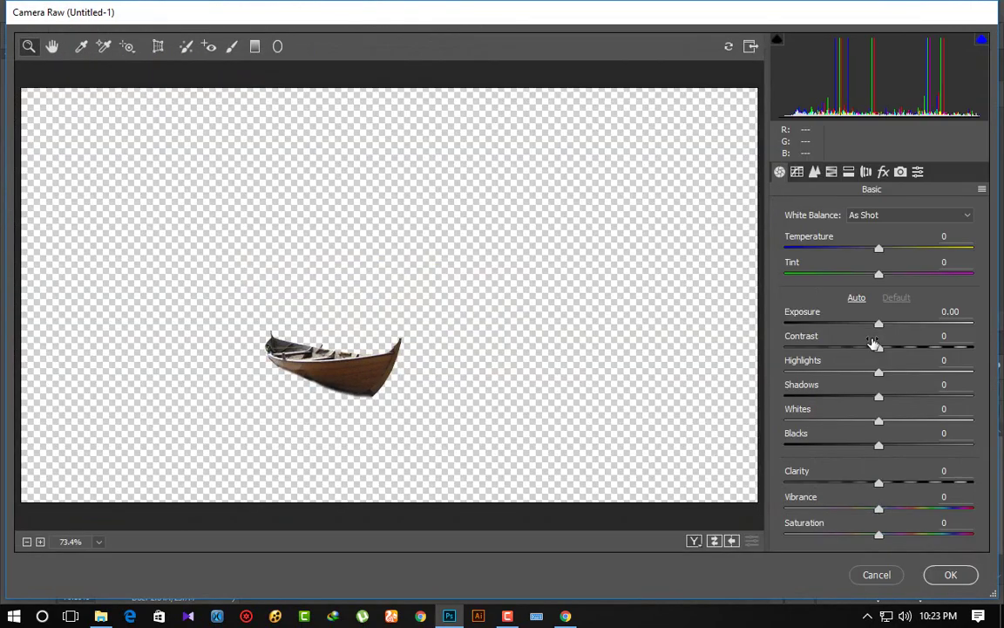
left_click_drag(877, 251, 889, 250)
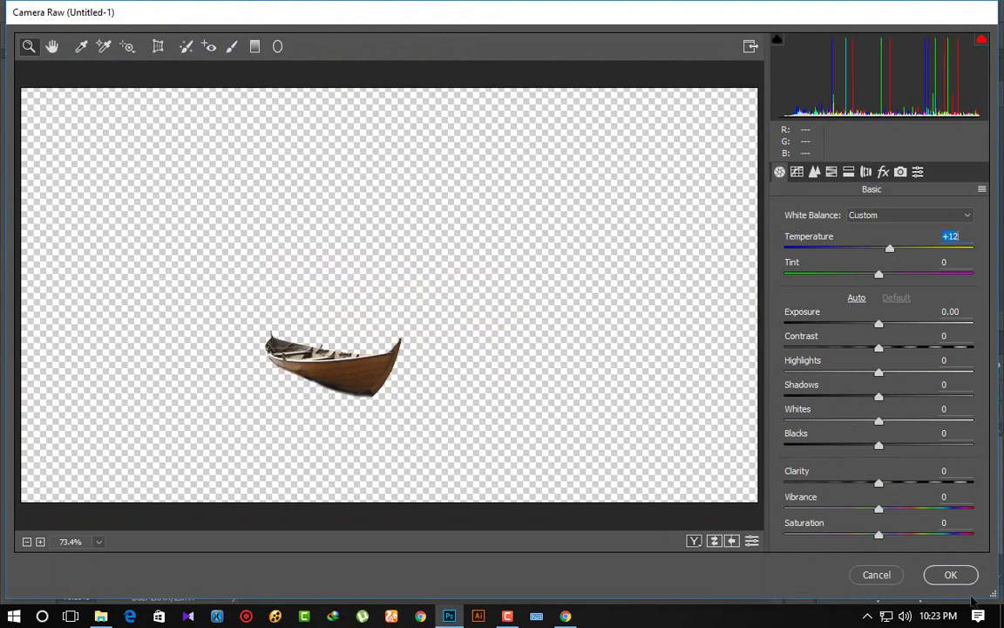
left_click(948, 574)
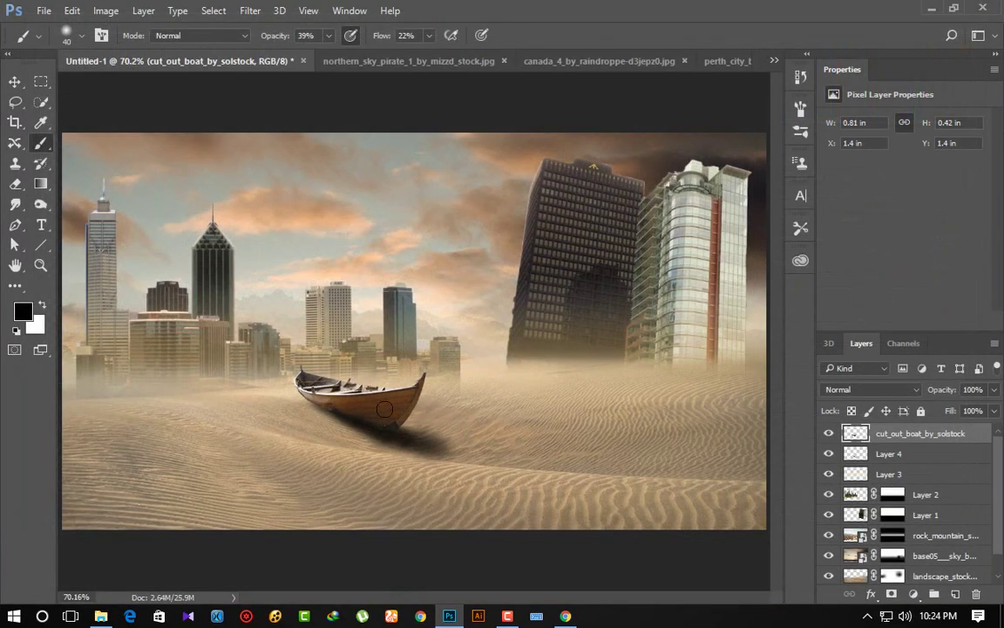
Step: Copy the masked pirate from northern_sky_pirate onto a new layer and drag it into the desert composite
left_click(436, 61)
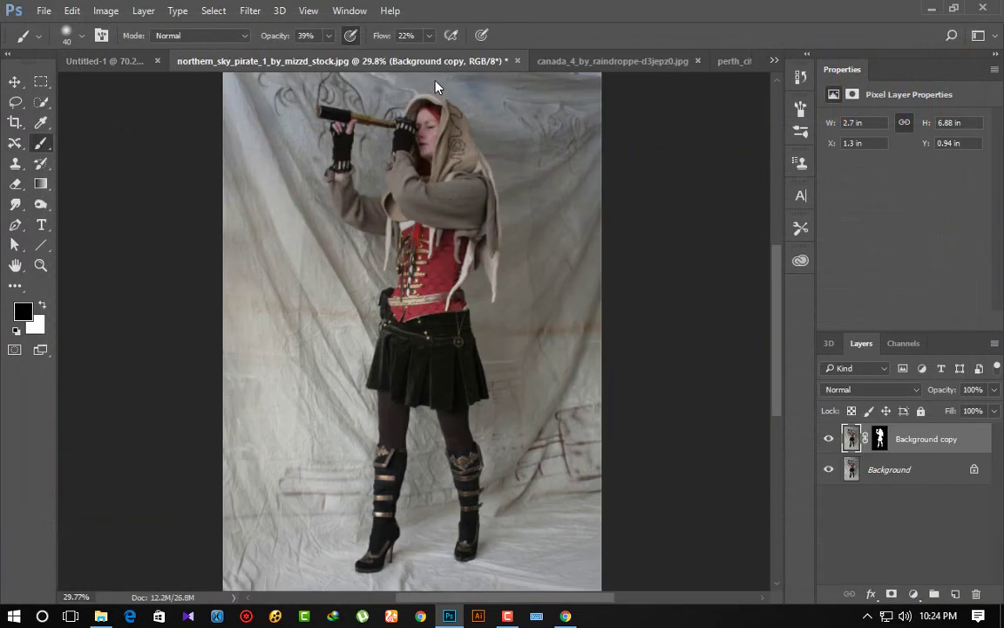
left_click(828, 470)
left_click(828, 470)
left_click(828, 470)
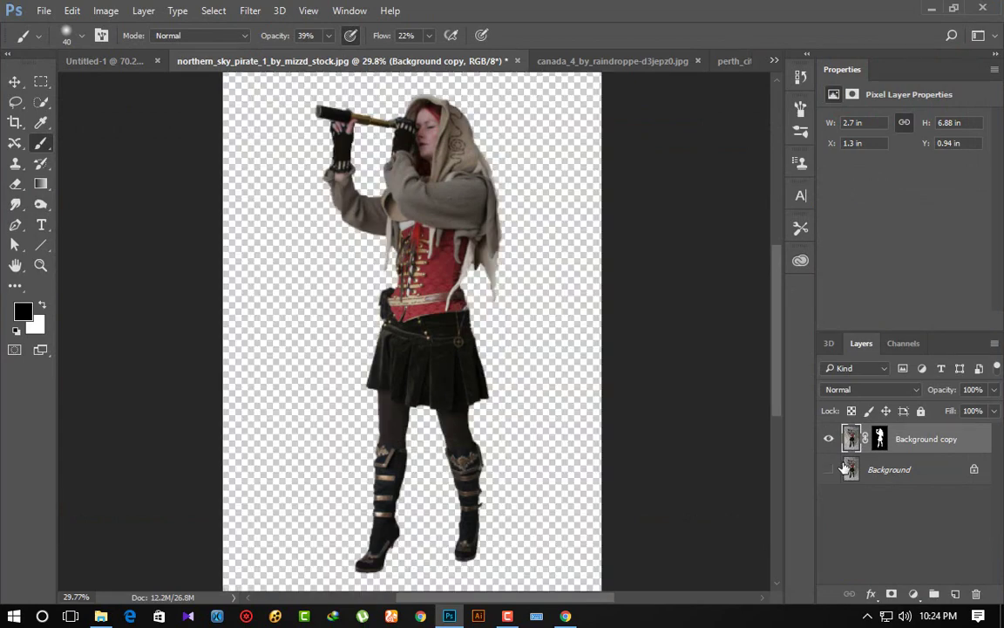
left_click(880, 440)
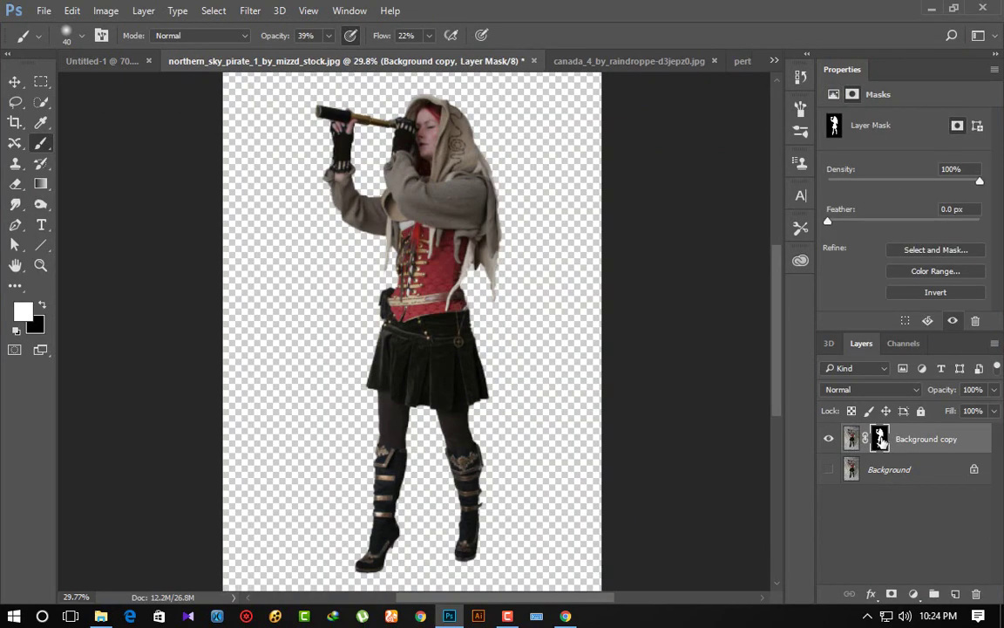
left_click(15, 81)
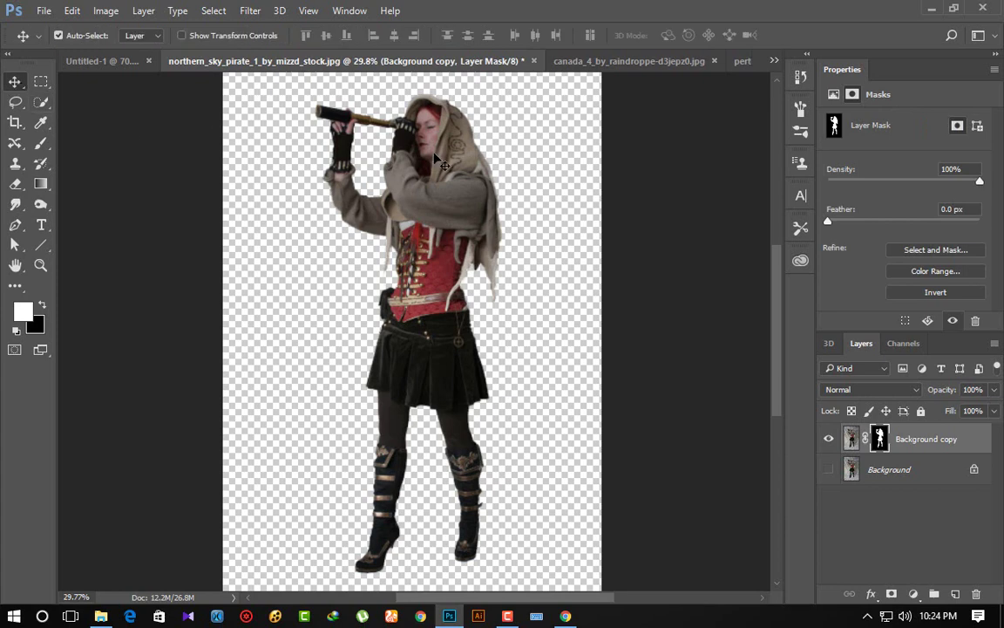
left_click(852, 440, "ctrl")
key("ctrl+j")
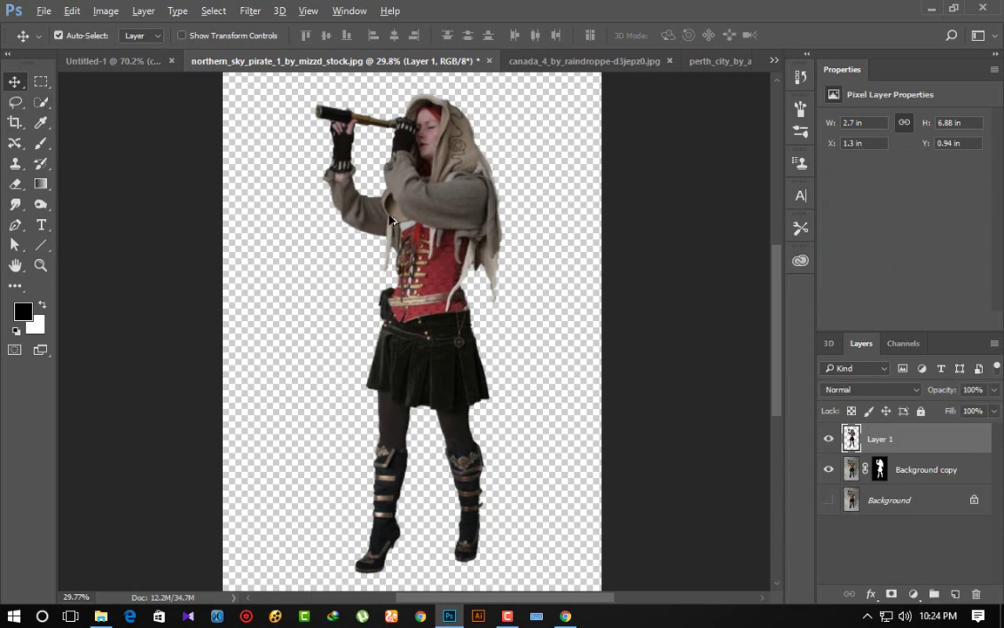
mouse_move(392, 221)
left_mouse_down()
mouse_move(421, 294)
mouse_move(624, 359)
mouse_move(656, 352)
left_mouse_up()
Step: Shrink the pirate to about 9%, flip it horizontally, and stand it in the boat
key("ctrl+t")
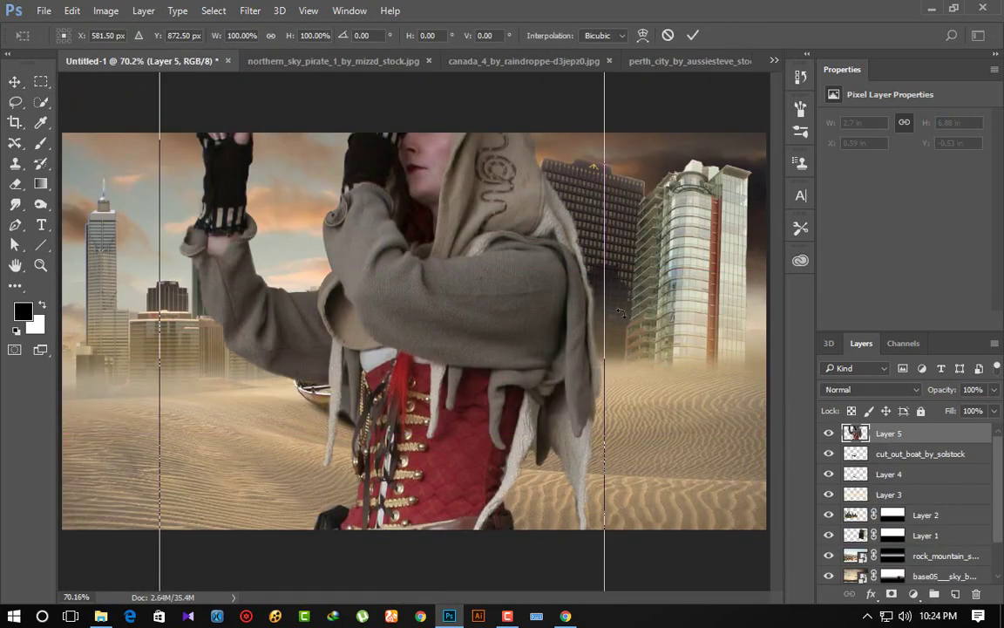
key("ctrl+0")
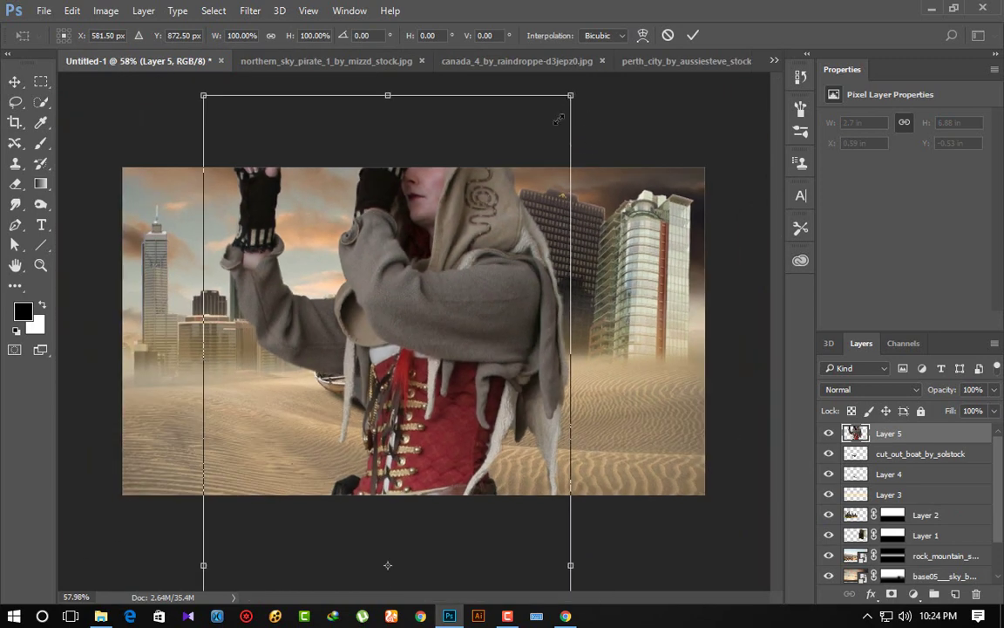
mouse_move(557, 120)
left_mouse_down()
mouse_move(395, 492)
mouse_move(409, 366)
left_mouse_up()
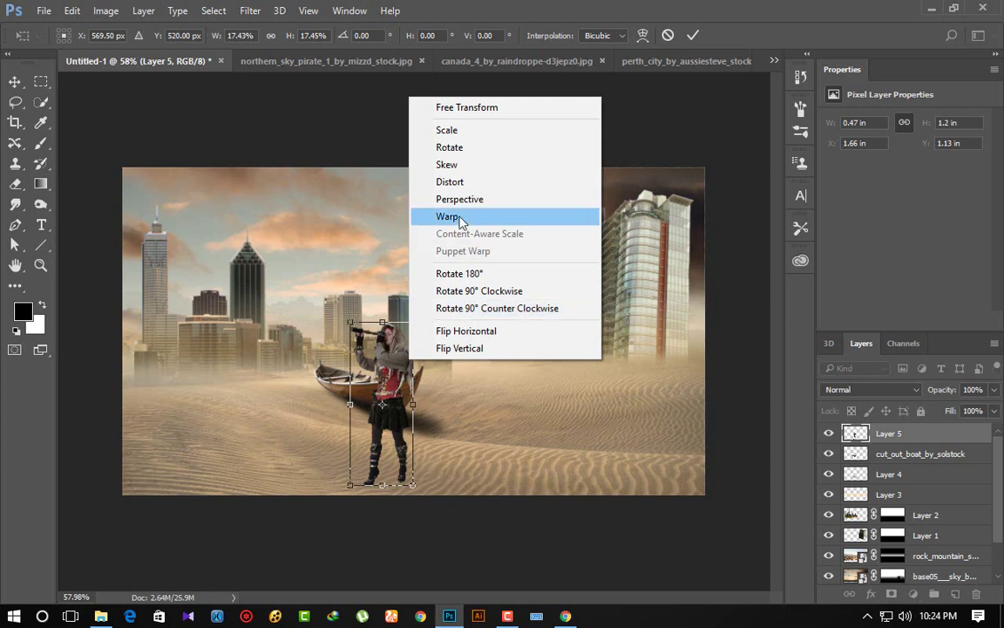
left_click(484, 337)
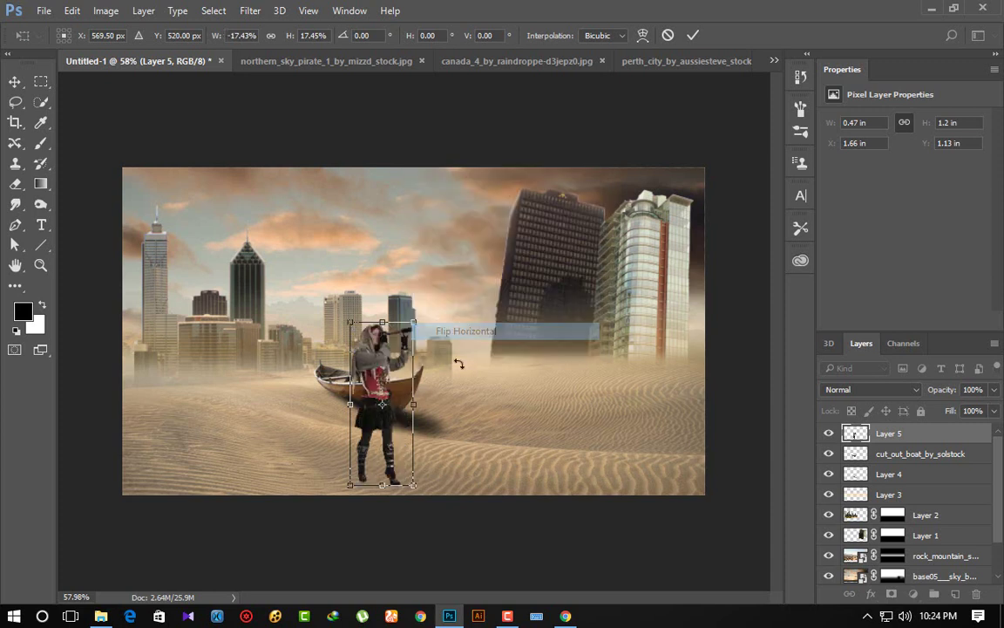
mouse_move(413, 323)
left_mouse_down()
mouse_move(407, 341)
mouse_move(416, 287)
mouse_move(401, 333)
left_mouse_up()
key("Return")
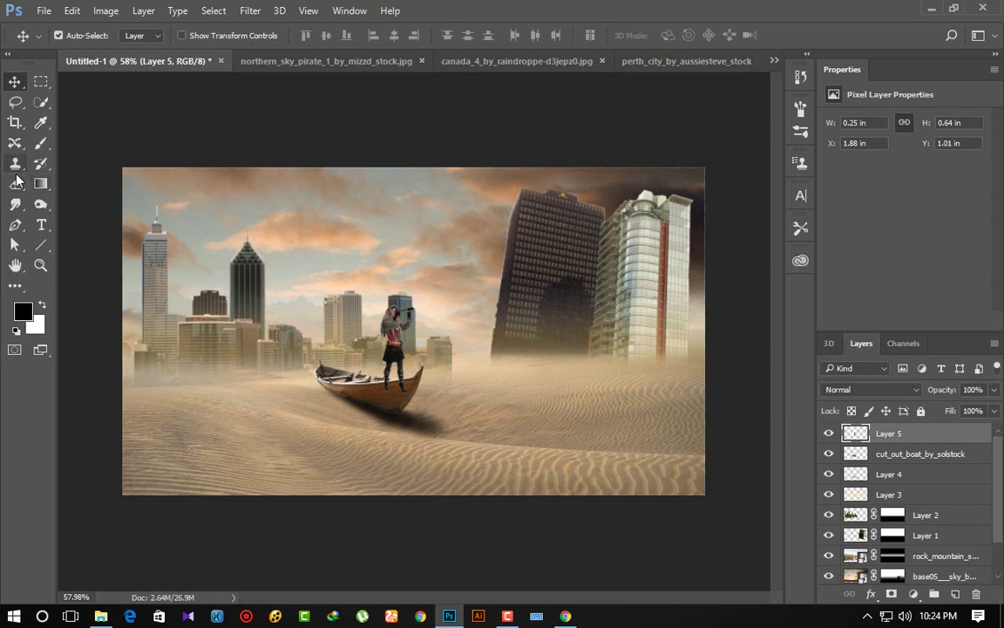
Step: Erase the pirate's boot along the boat rim and move her left over the boat
left_click(15, 183)
scroll(423, 353, "up", 2)
scroll(423, 352, "up", 1)
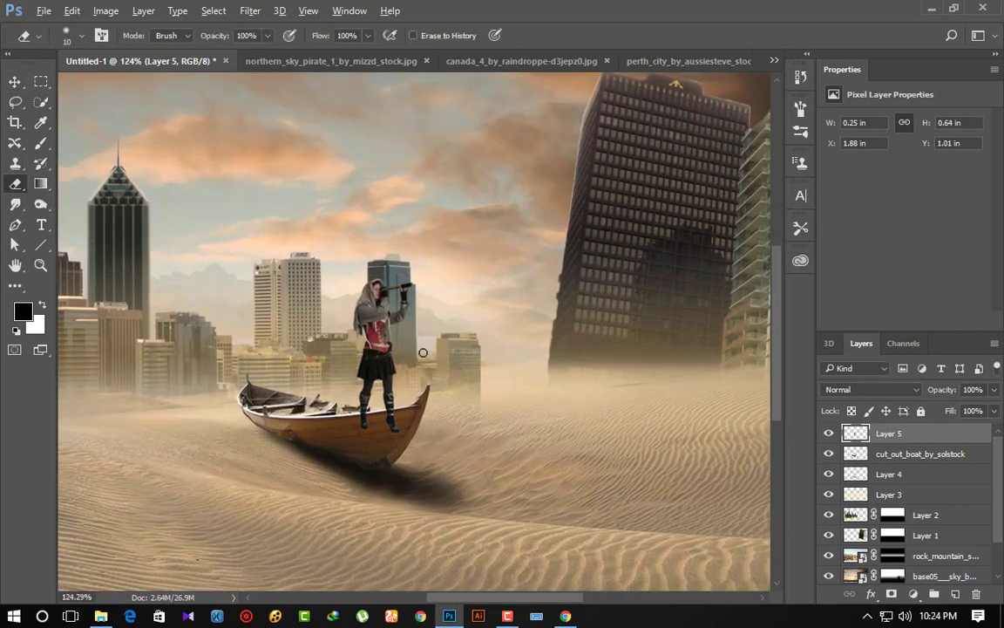
scroll(423, 352, "up", 1)
mouse_move(339, 459)
left_mouse_down()
mouse_move(349, 446)
mouse_move(399, 462)
left_mouse_up()
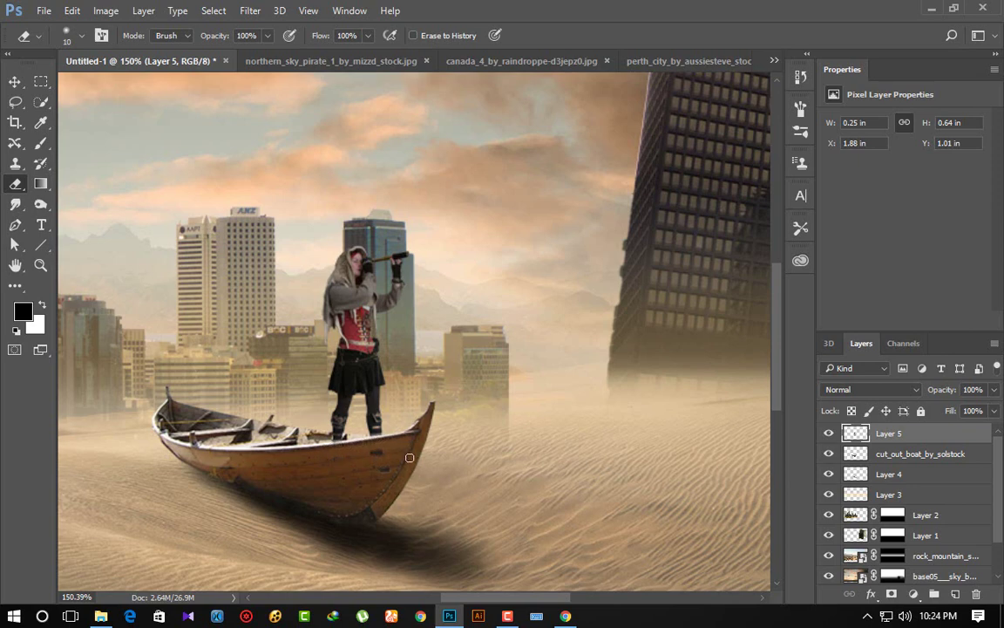
key("v")
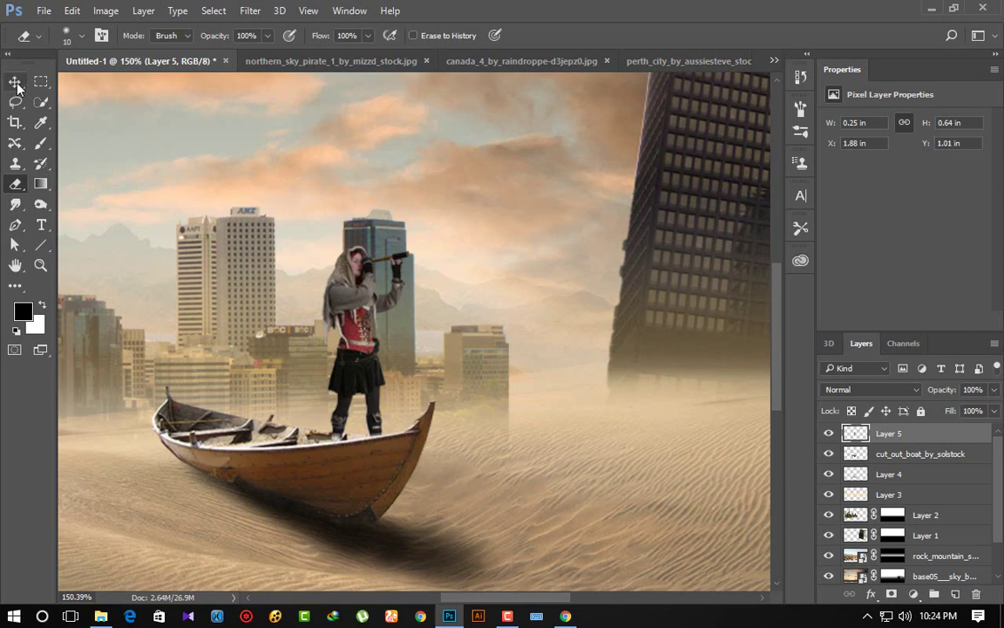
left_click_drag(358, 312, 309, 321)
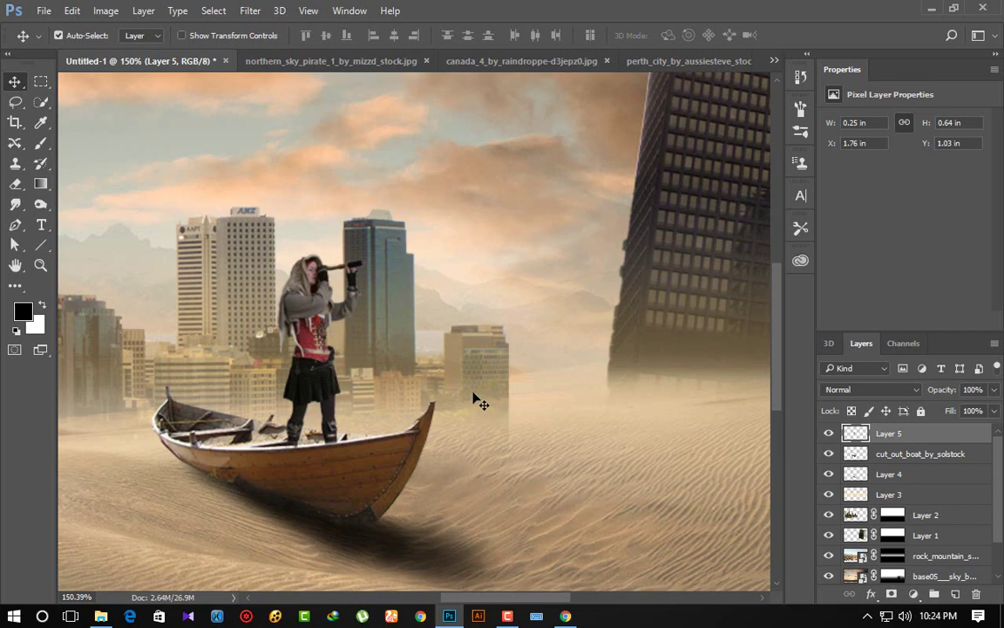
Step: Fit the composite in the window and toggle the haze and pirate layers to compare
left_click(16, 181)
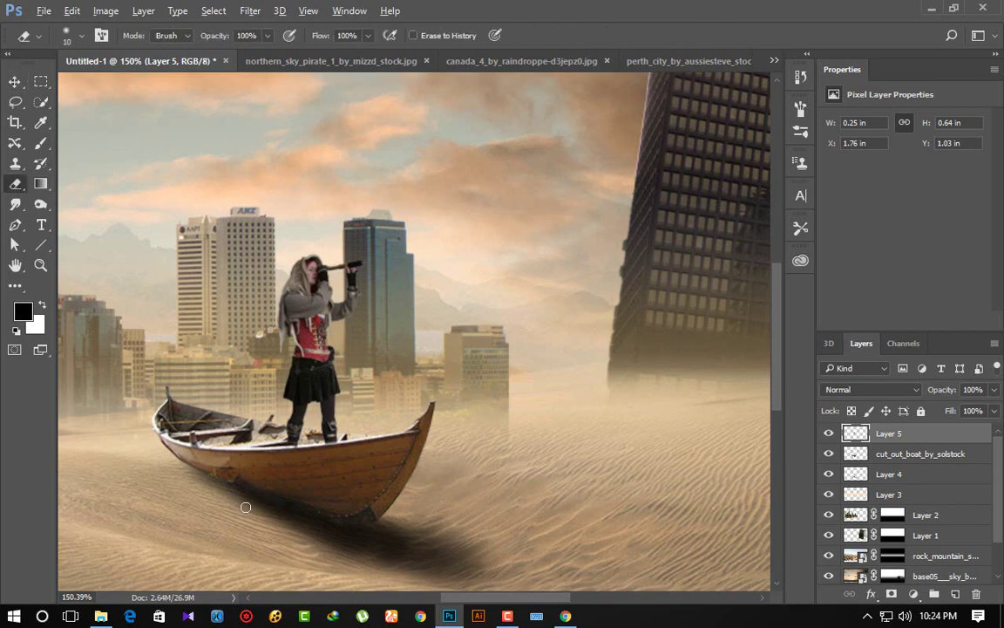
scroll(254, 500, "up", 3)
scroll(343, 426, "down", 1)
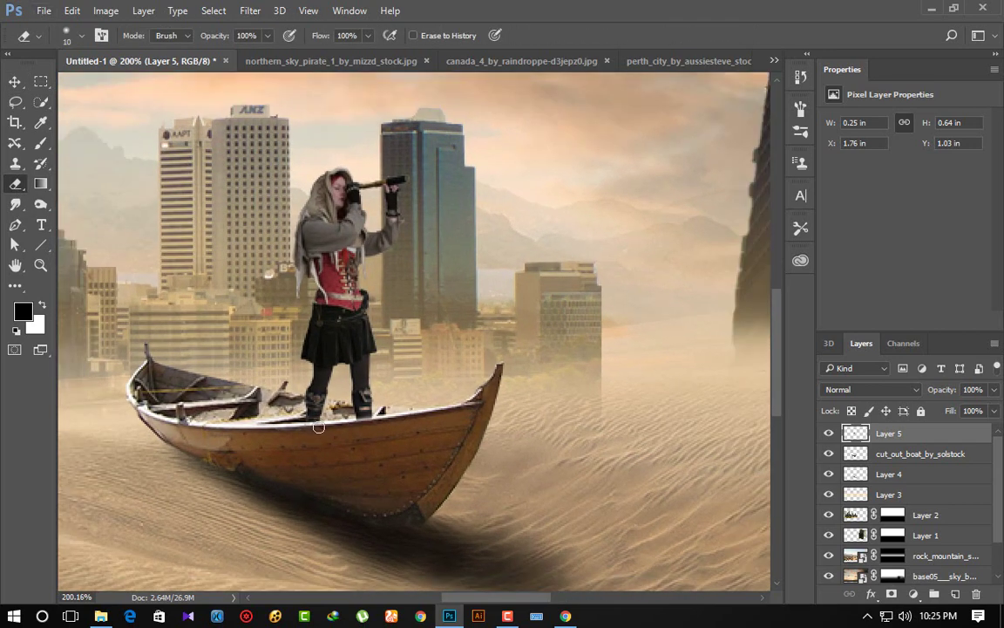
scroll(350, 460, "down", 4)
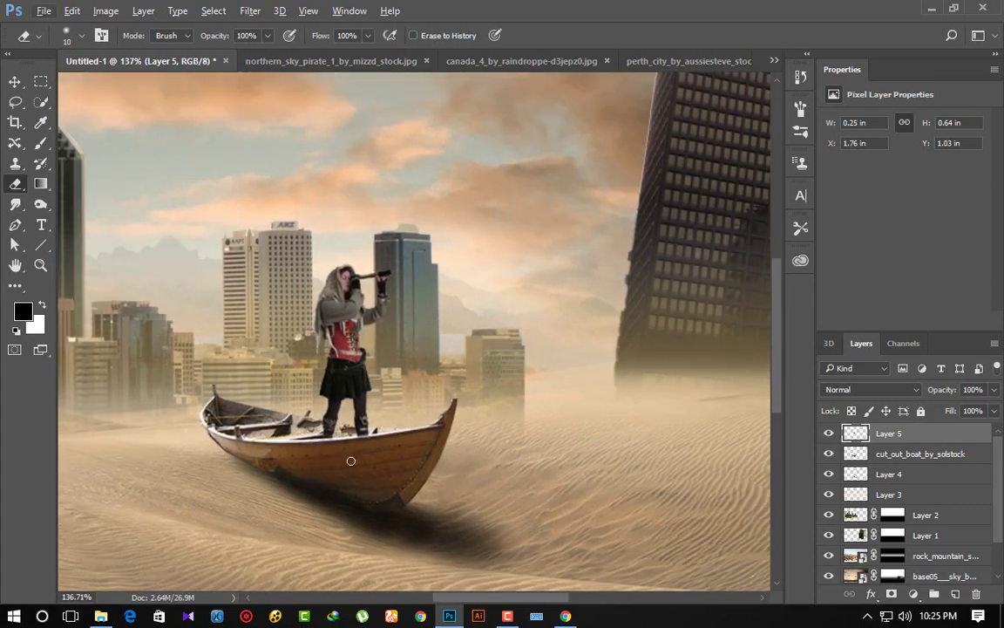
key("ctrl+0")
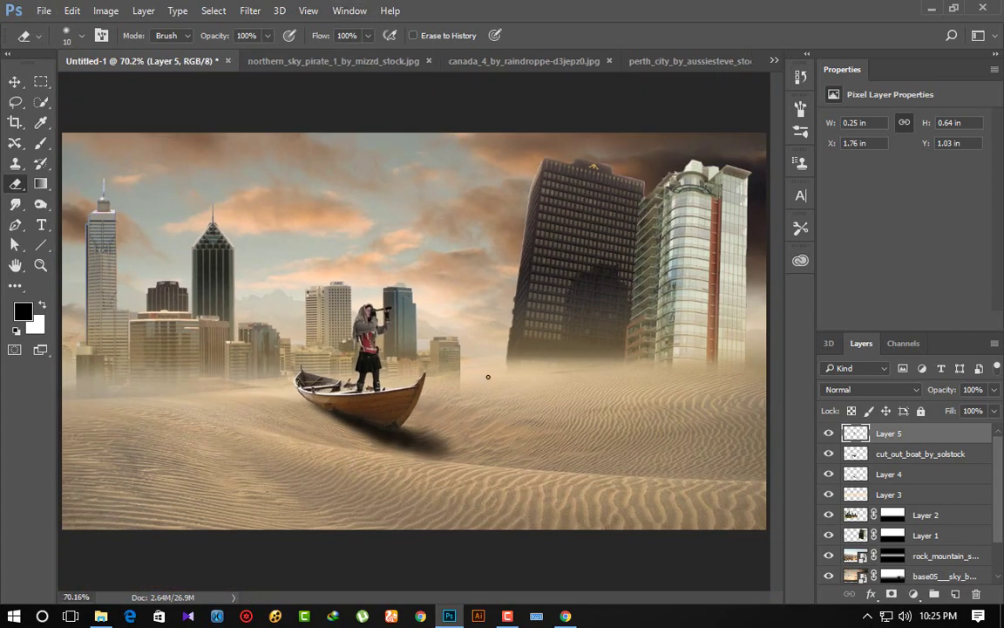
left_click(829, 494)
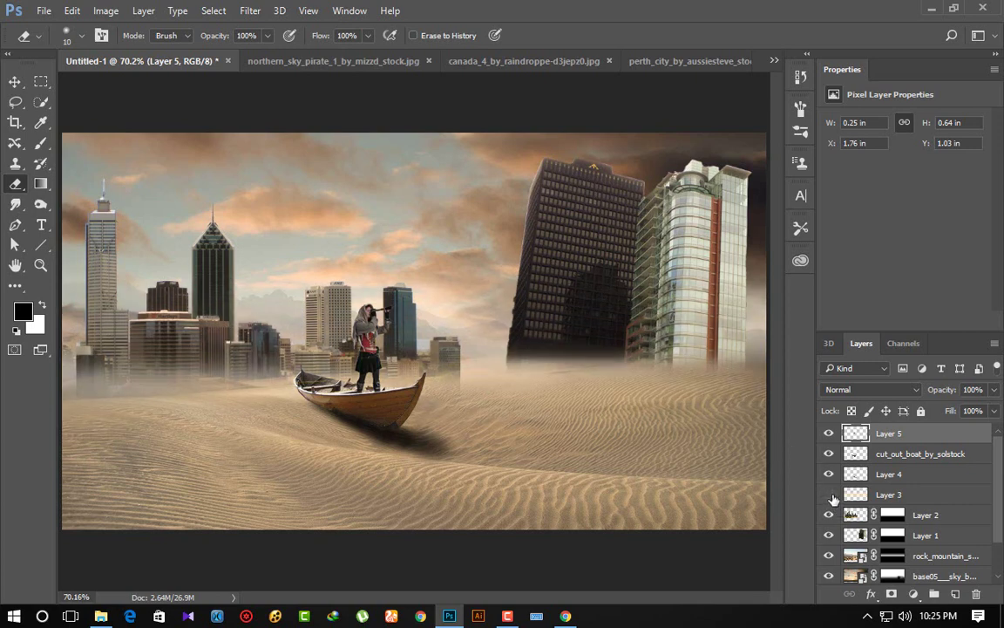
left_click(829, 494)
scroll(610, 427, "down", 2)
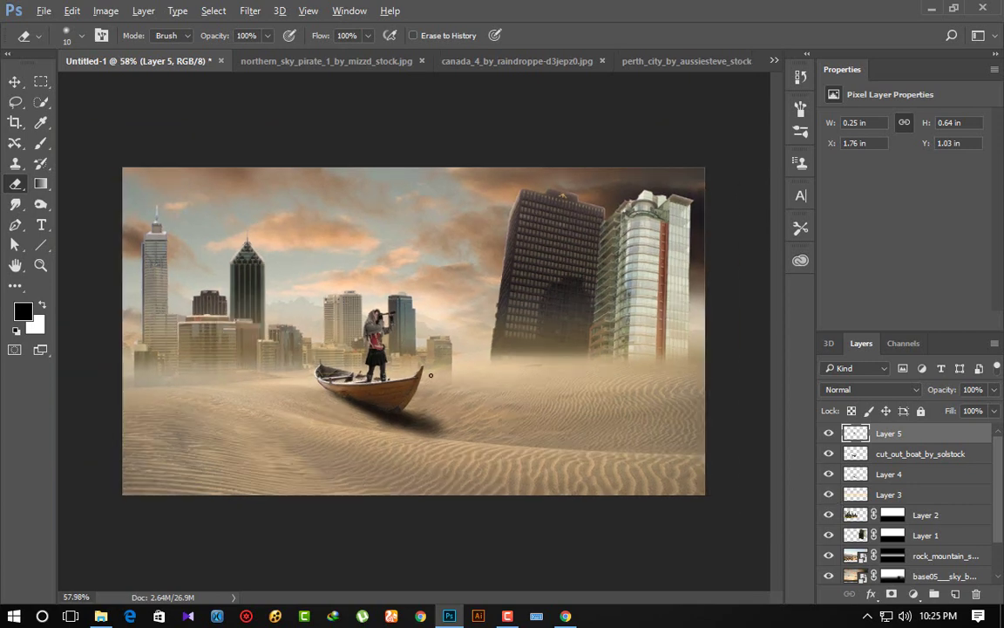
scroll(470, 383, "up", 2)
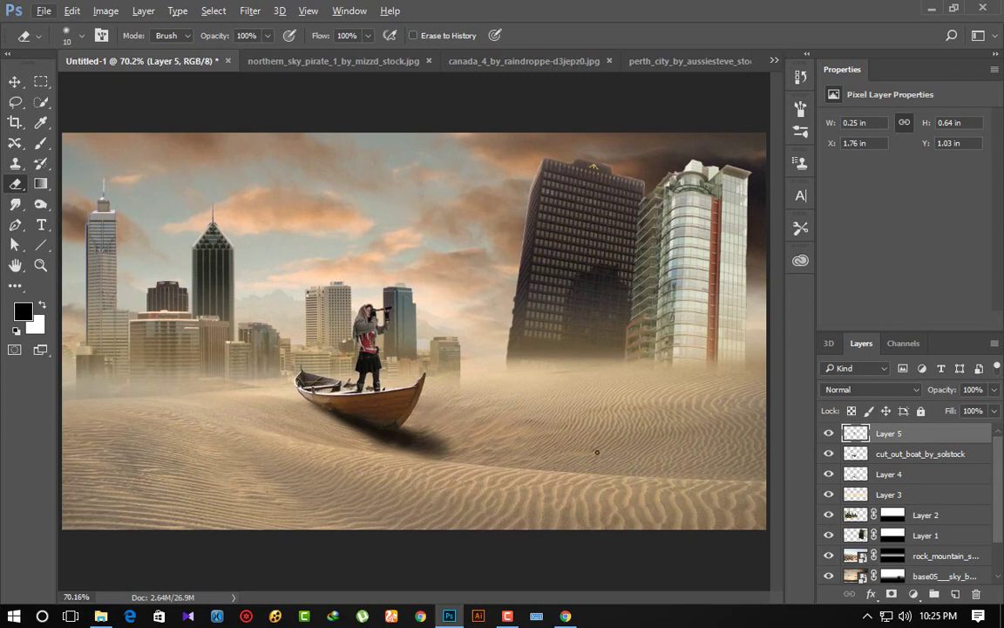
left_click(829, 433)
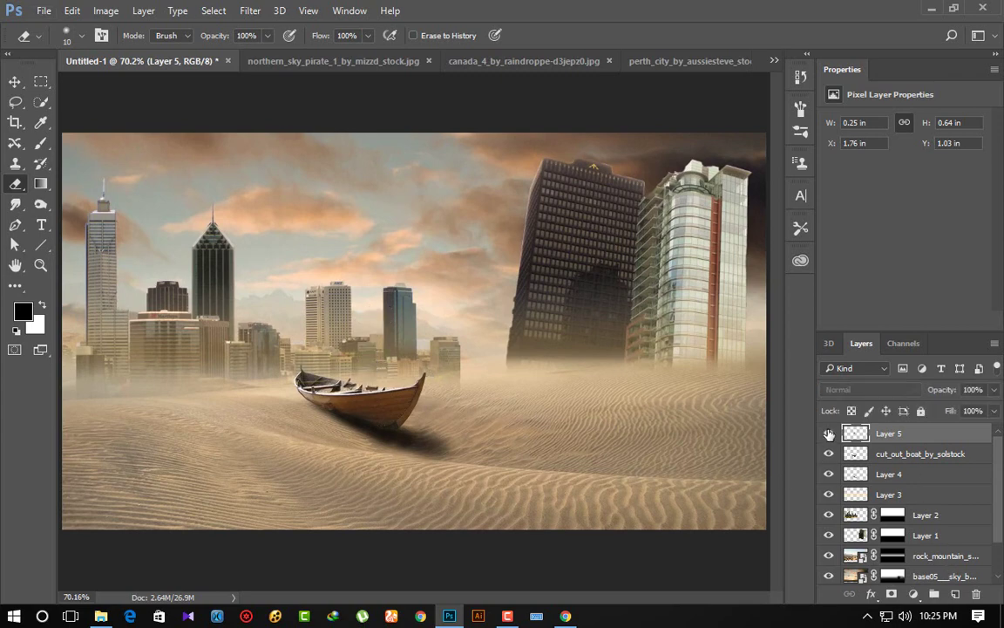
left_click(829, 433)
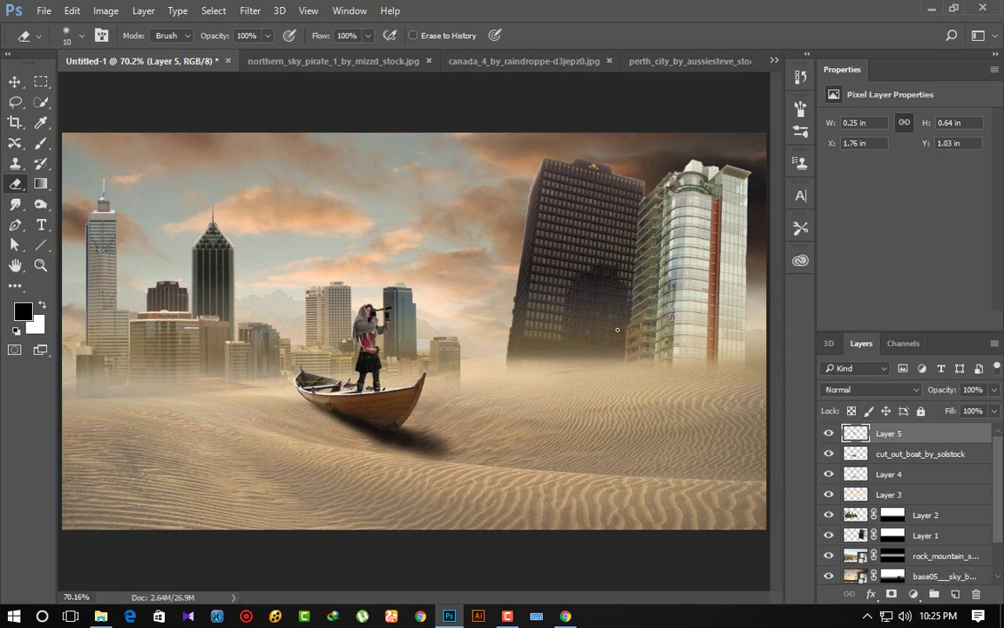
Step: Add a new layer and choose the 1725 bird flock brush tip
key("ctrl+shift+alt+n")
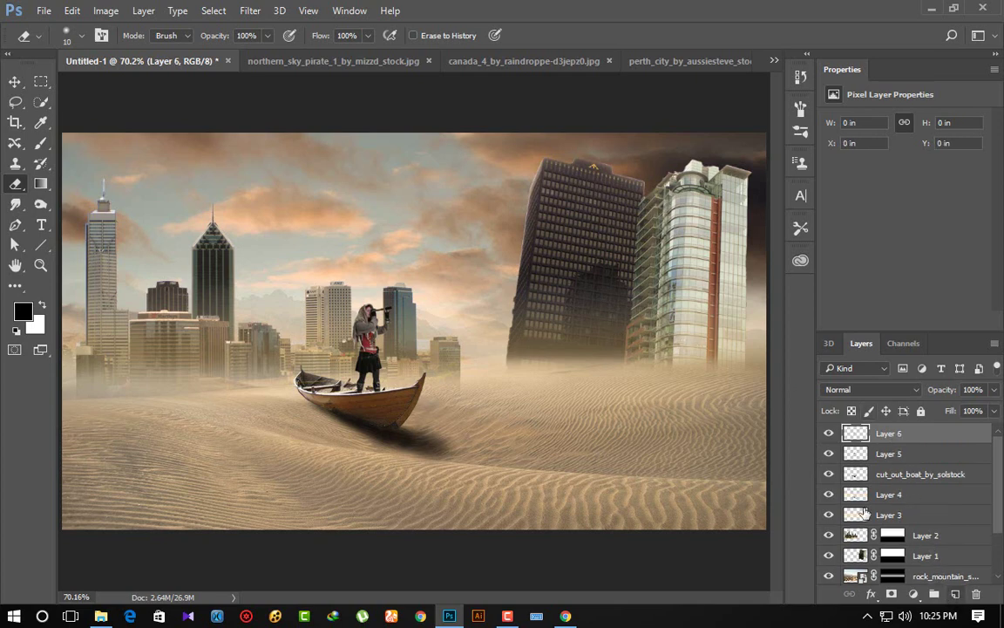
right_click(41, 143)
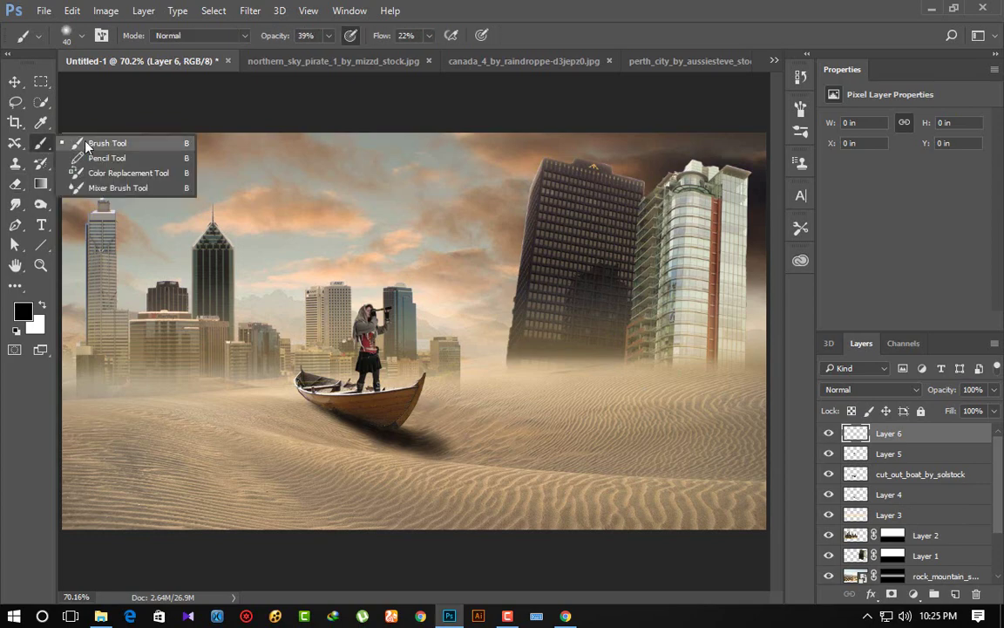
left_click(76, 127)
left_click(80, 35)
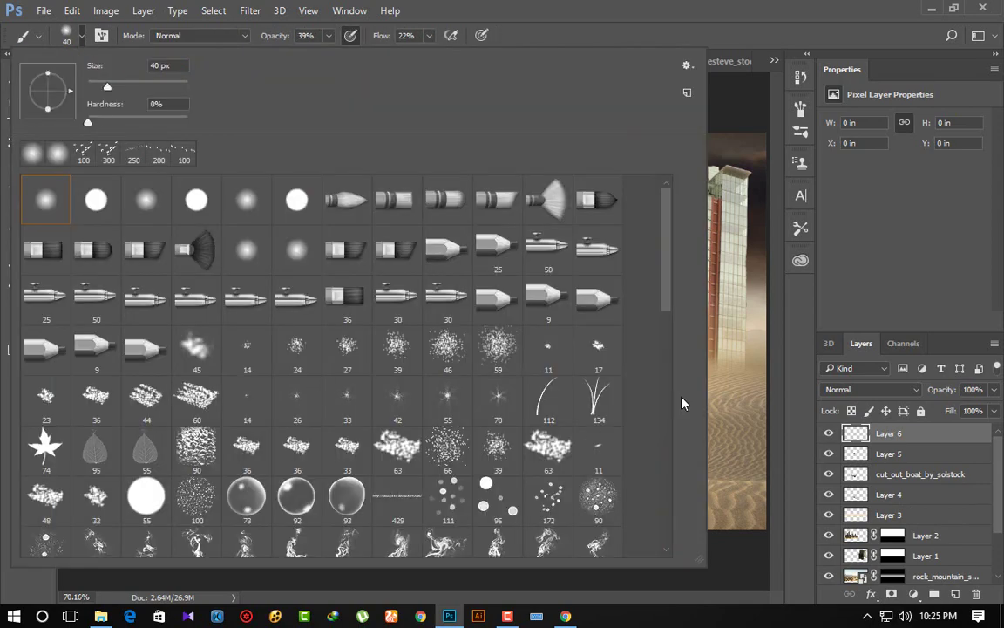
scroll(664, 273, "down", 10)
scroll(597, 331, "down", 1)
scroll(597, 336, "down", 1)
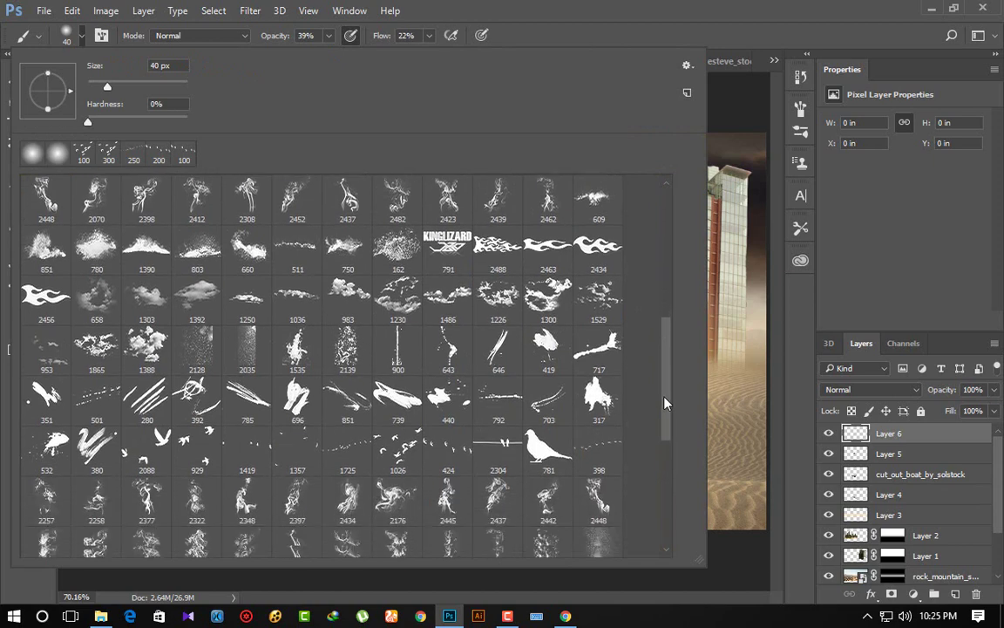
left_click(347, 447)
key("Return")
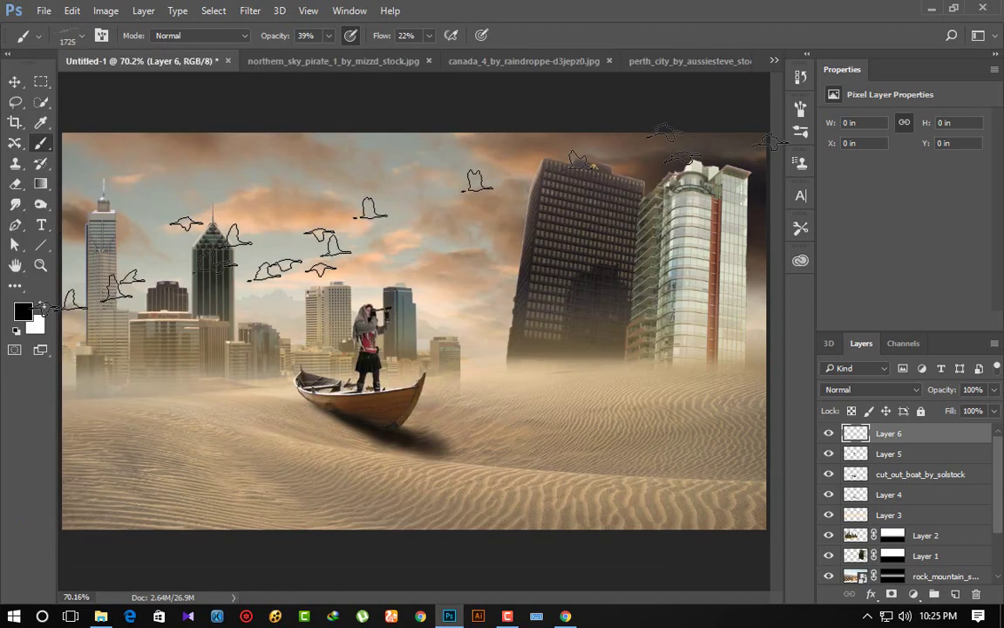
Step: At size 150 and 100% opacity and flow, paint a row of distant birds left of the tower
key("bracketleft")
key("bracketleft")
key("bracketleft")
key("bracketleft")
key("bracketleft")
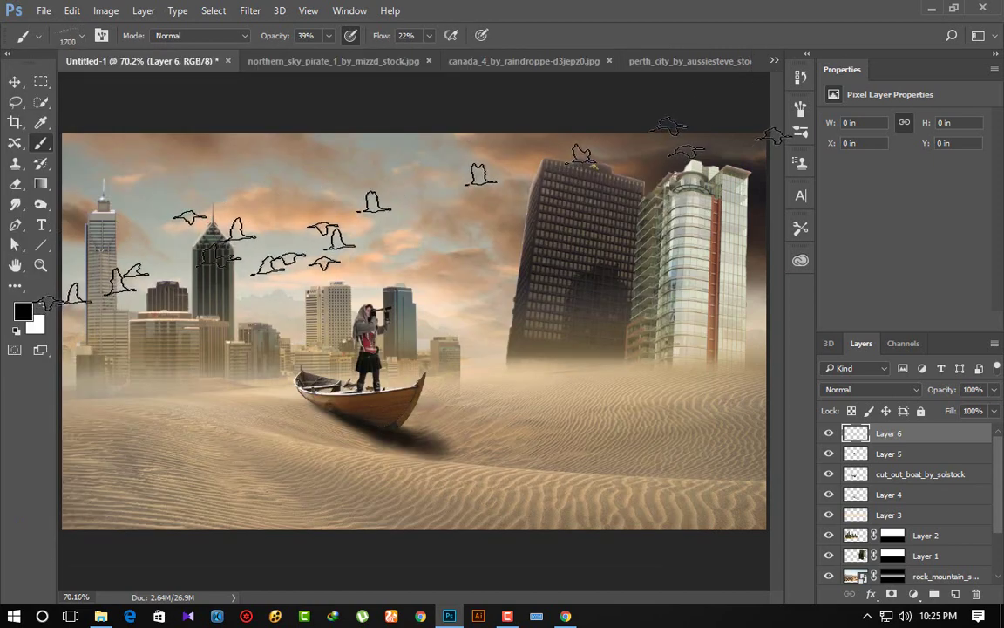
key("bracketleft")
key("bracketleft")
key("bracketleft")
key("bracketleft")
key("bracketleft")
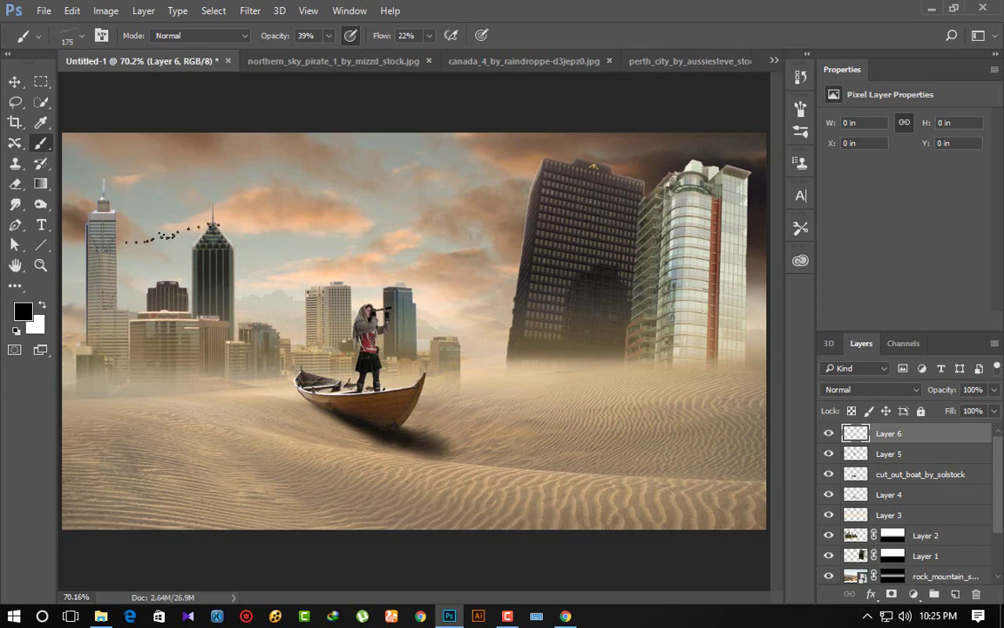
key("bracketleft")
left_click(161, 250)
key("ctrl+z")
left_click_drag(279, 36, 427, 36)
left_click_drag(190, 234, 127, 247)
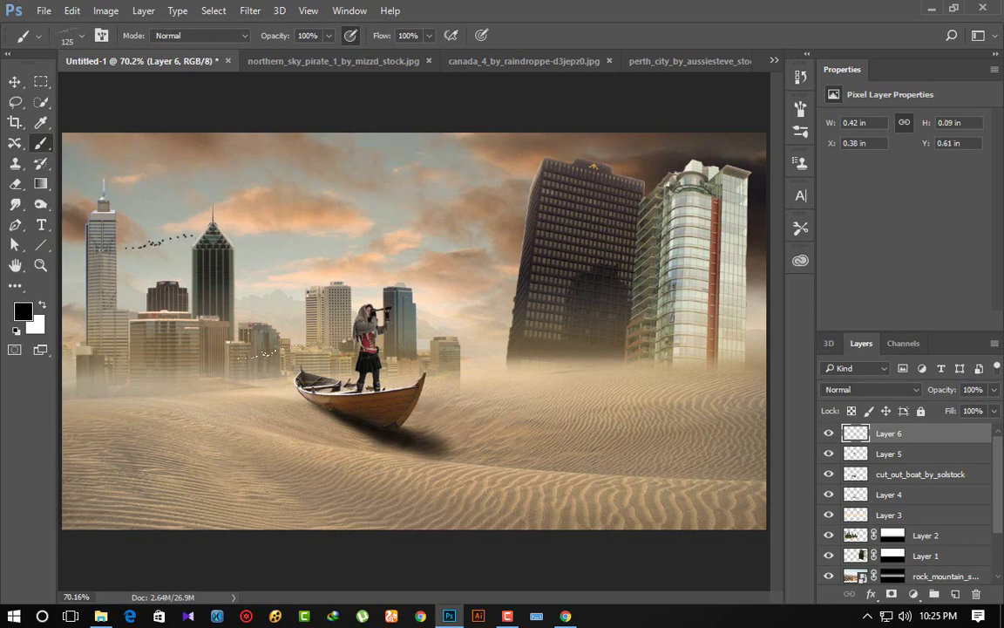
Step: Stamp a cluster of birds in the upper sky with brush tip 1026 at size 125
right_click(123, 100)
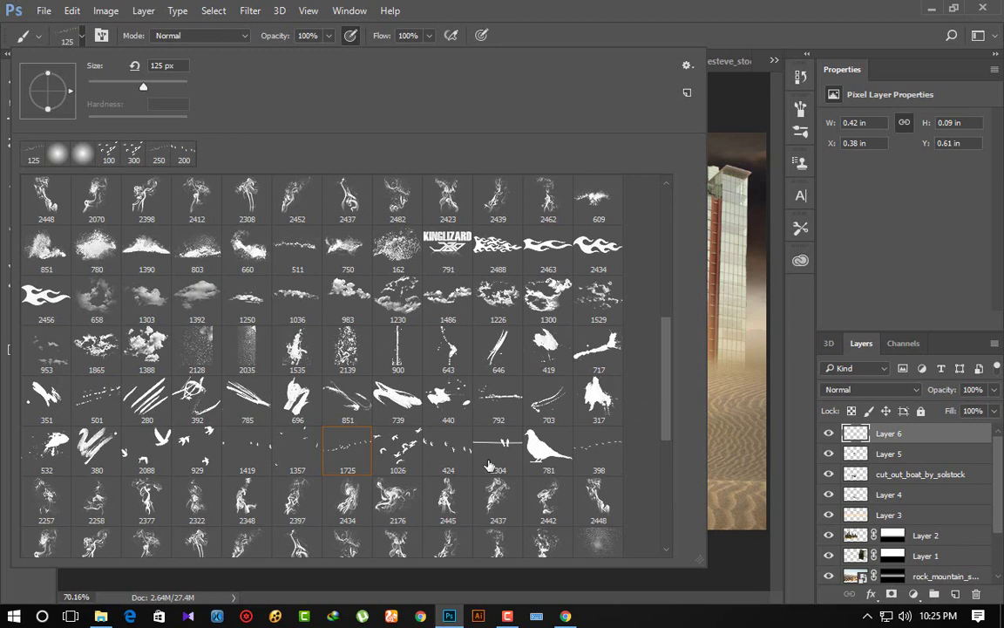
key("period")
key("Return")
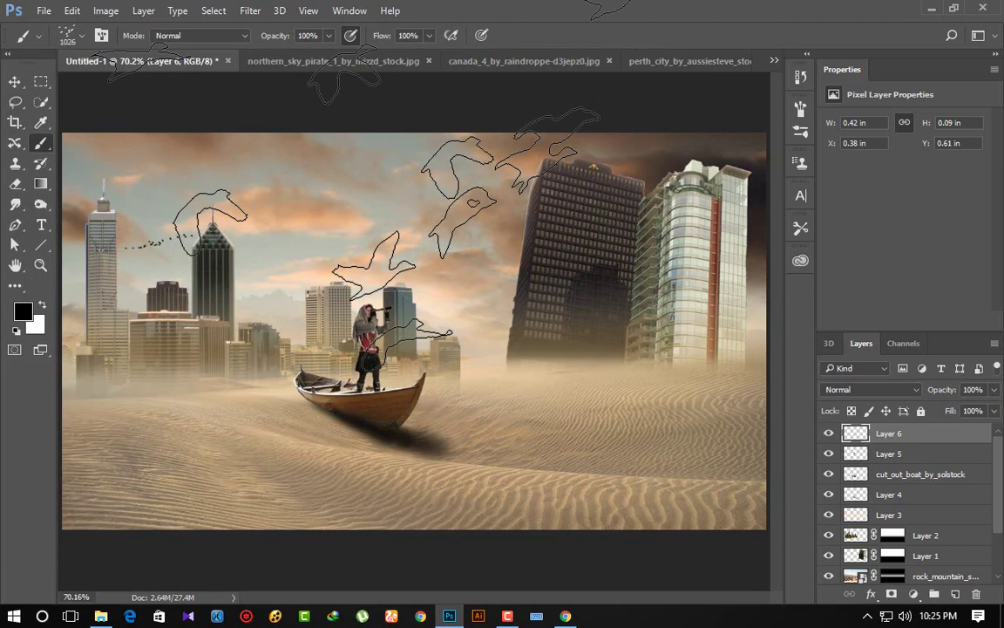
key("bracketleft")
key("bracketleft")
key("bracketleft")
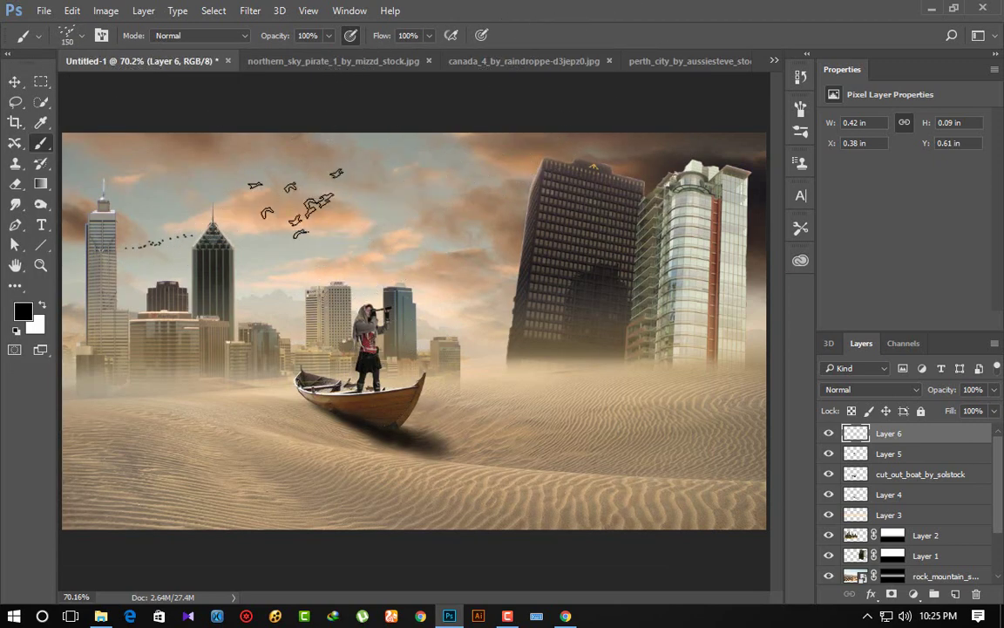
key("bracketleft")
key("bracketleft")
key("bracketleft")
left_click(312, 214)
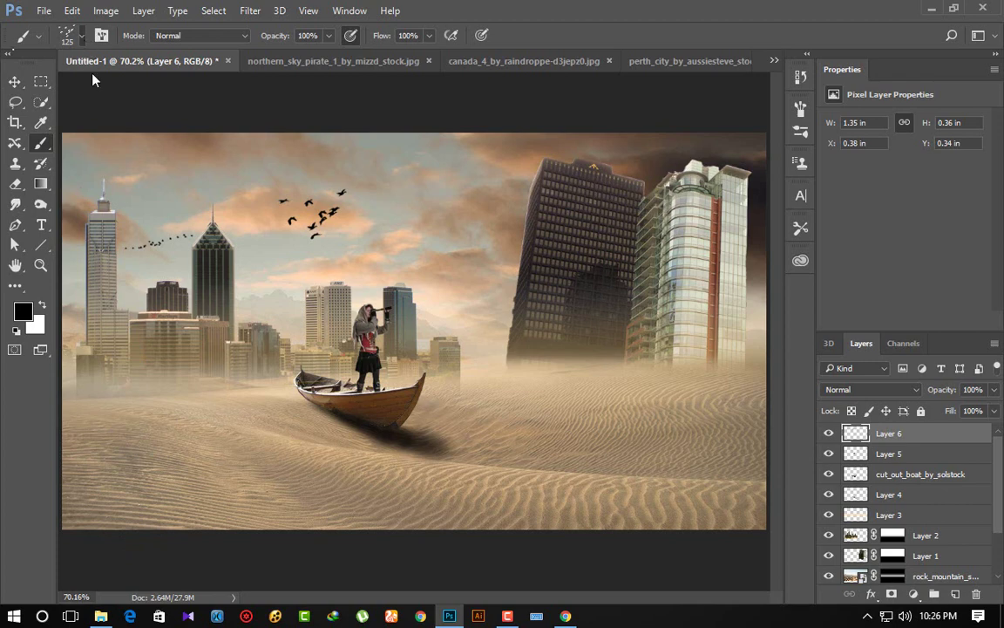
Step: Stamp a single larger bird above the flock with brush tip 2088 at size 90
left_click(69, 35)
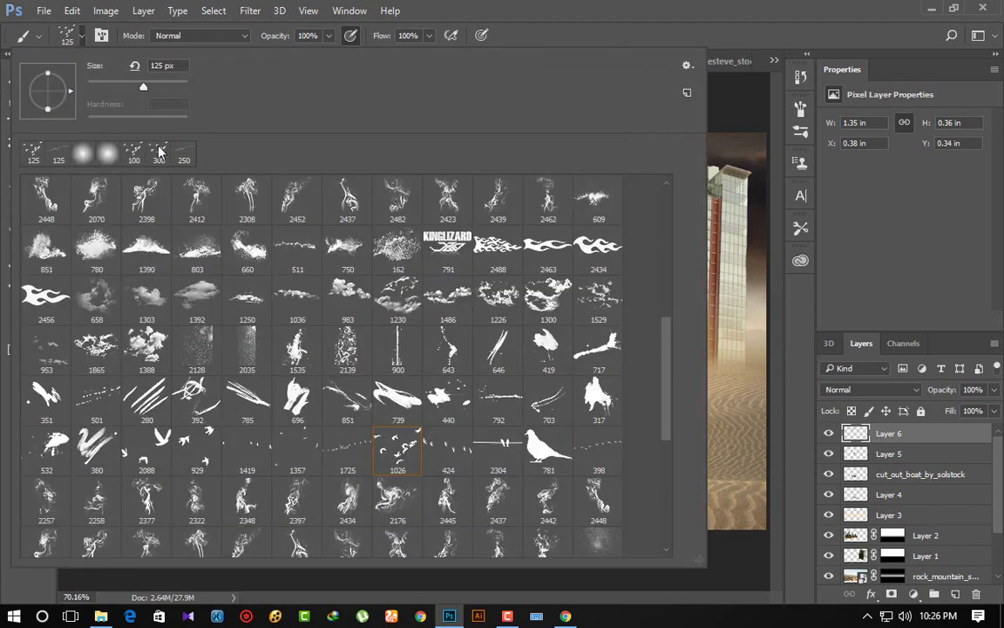
left_click(209, 451)
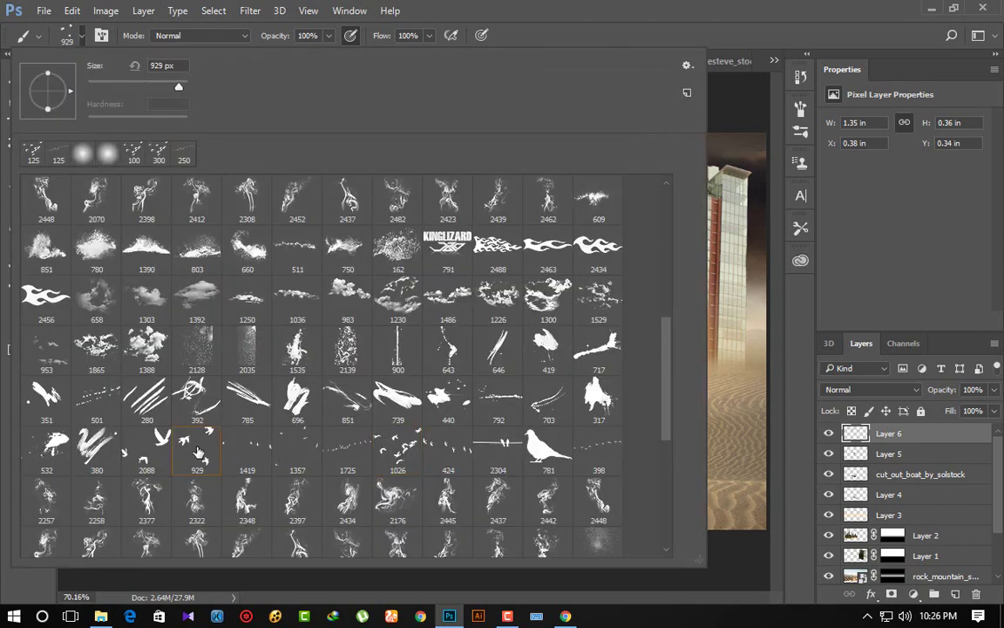
double_click(147, 449)
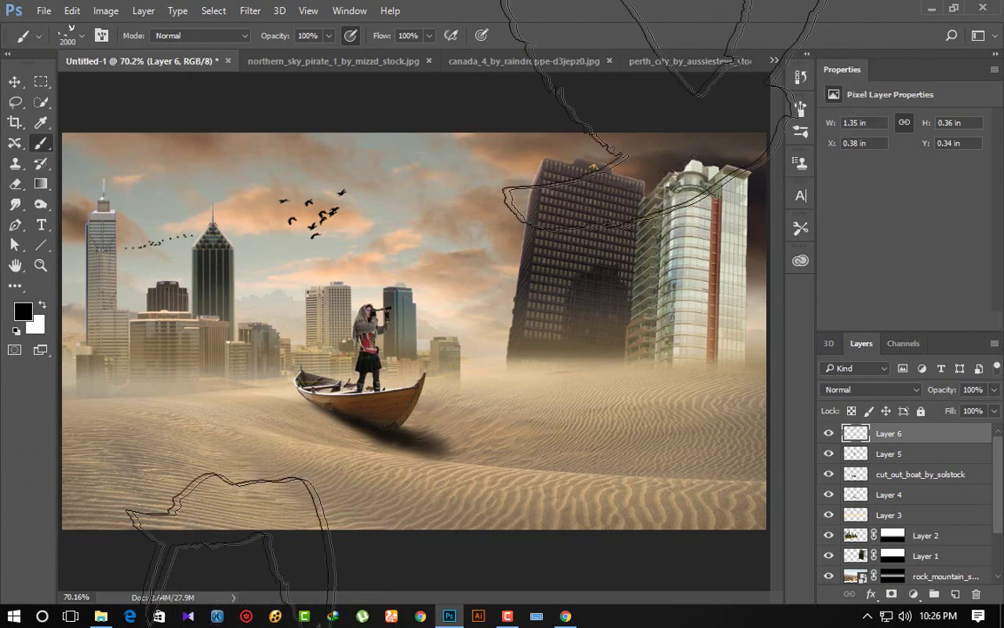
key("bracketleft")
key("bracketleft")
key("bracketleft")
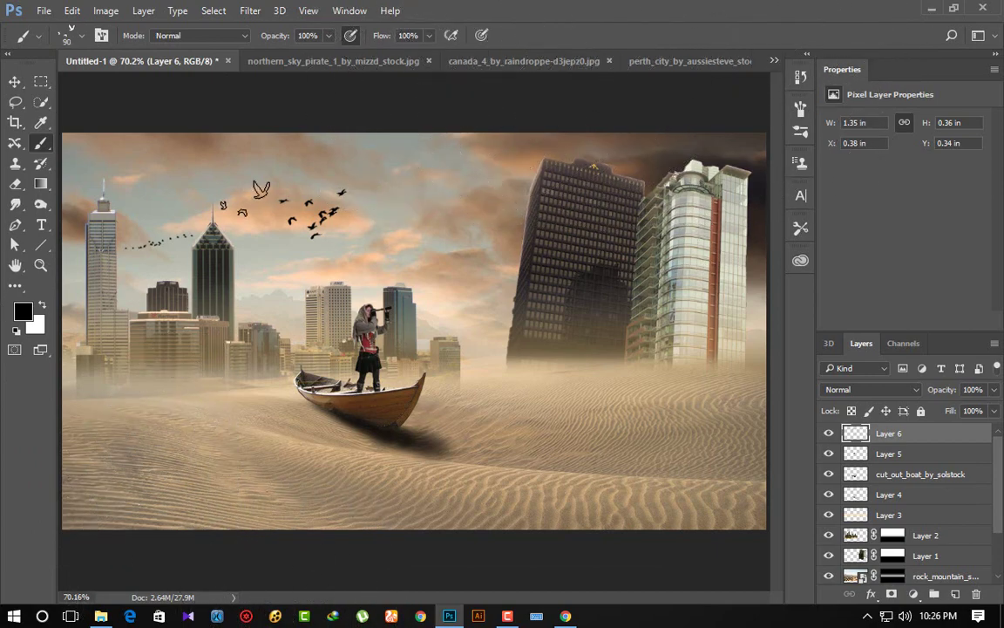
left_click(261, 189)
key("bracketleft")
key("ctrl+minus")
key("ctrl+plus")
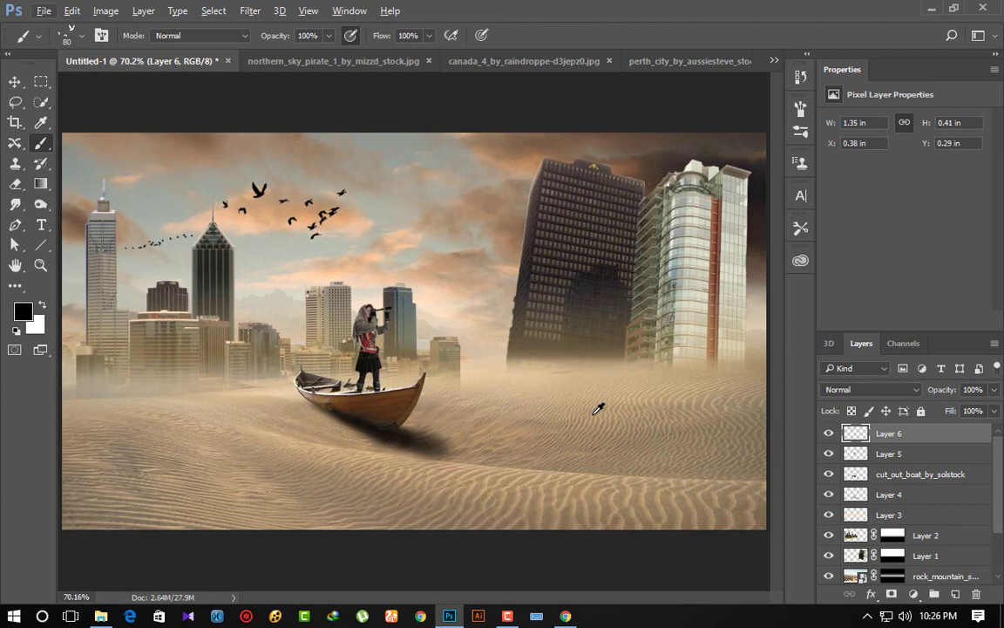
Step: Lower Layer 3's haze to a 64% fill
left_click(829, 515)
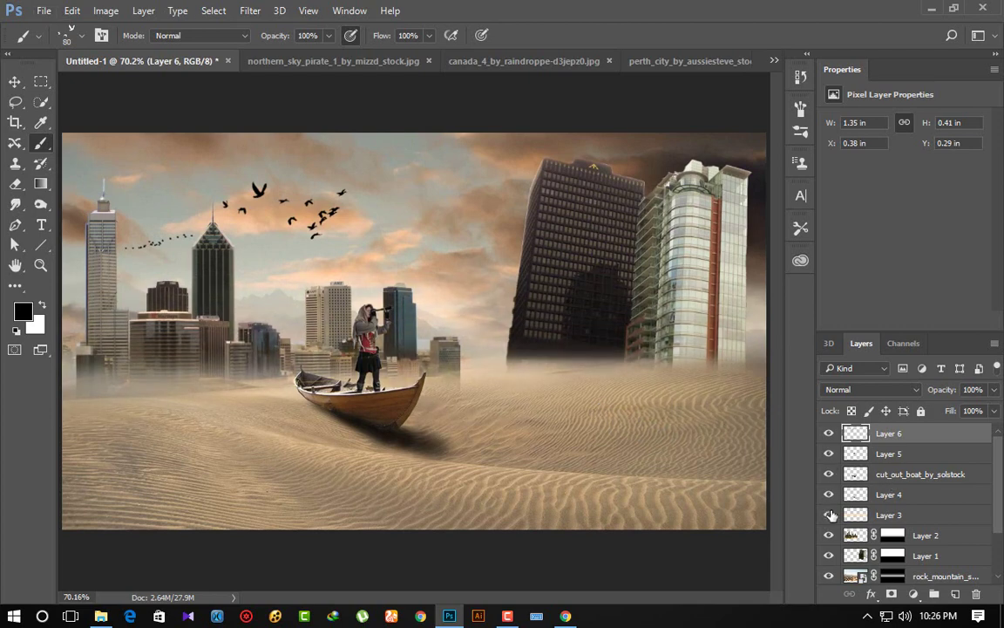
left_click(829, 514)
left_click(888, 514)
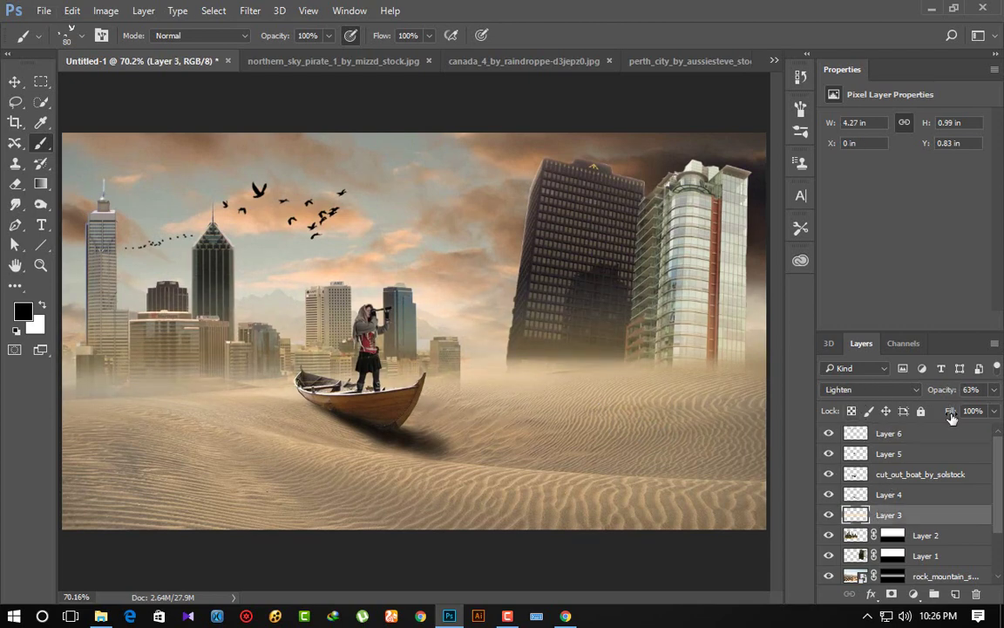
left_click_drag(952, 418, 926, 415)
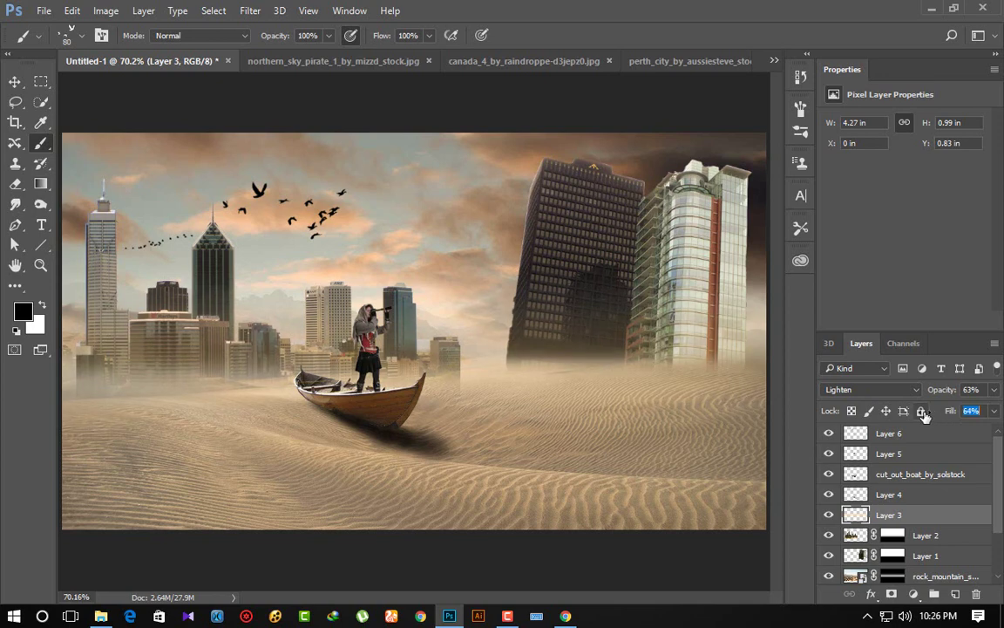
key("Return")
Step: Add Layer 7 above Layer 6 and fill it with a merged copy via Apply Image
left_click(888, 433)
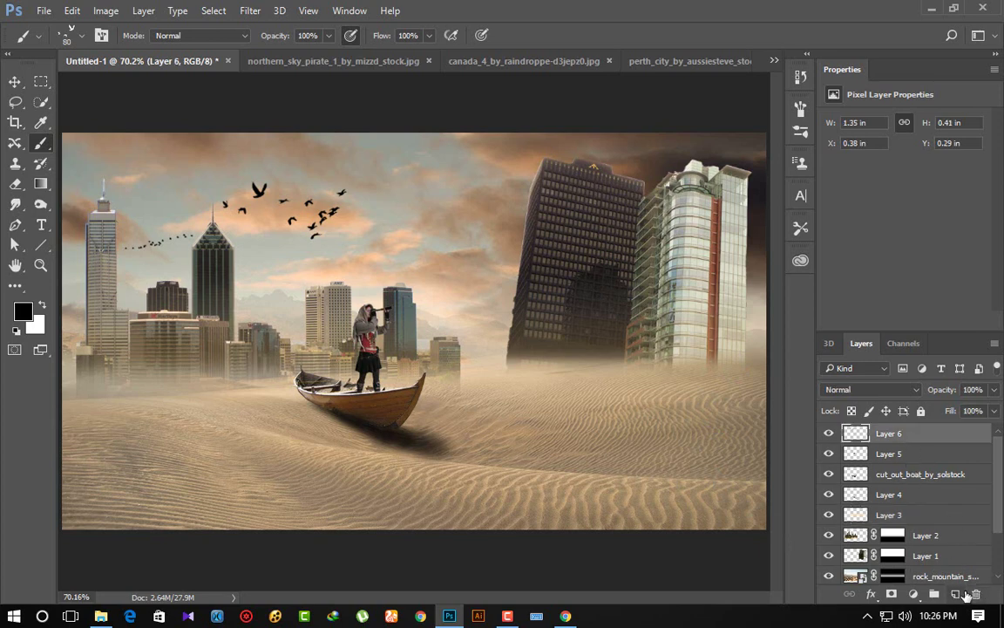
key("ctrl+shift+alt+n")
left_click(106, 10)
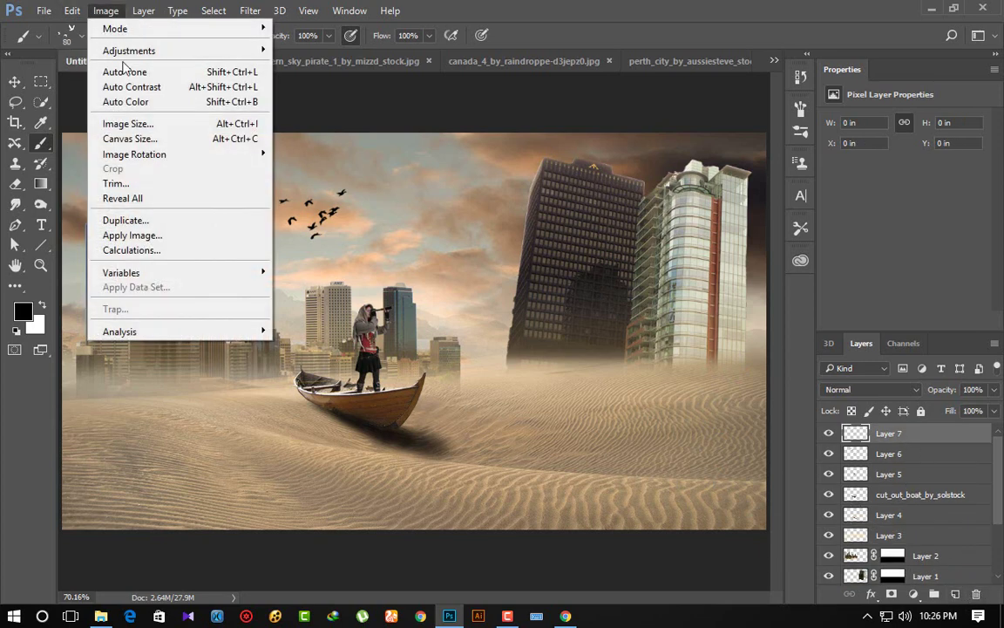
left_click(209, 231)
left_click(643, 169)
key("b")
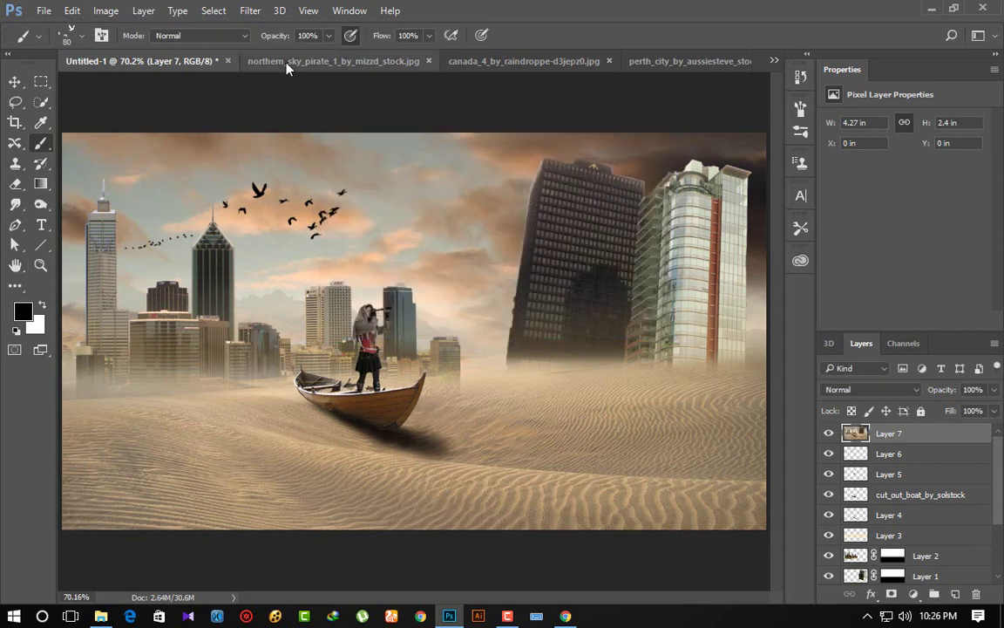
left_click(251, 11)
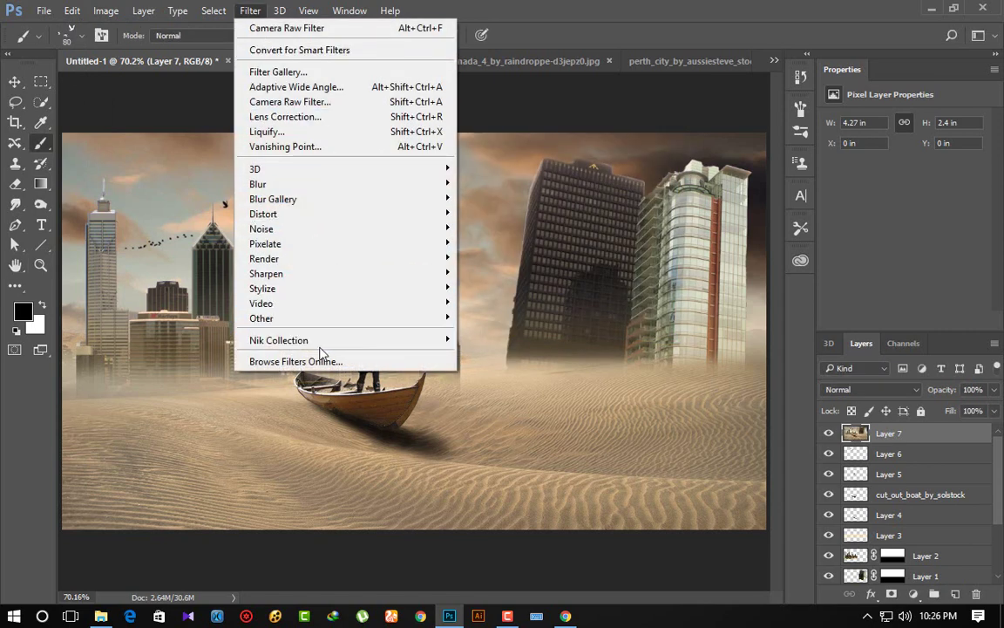
mouse_move(279, 340)
left_click(489, 339)
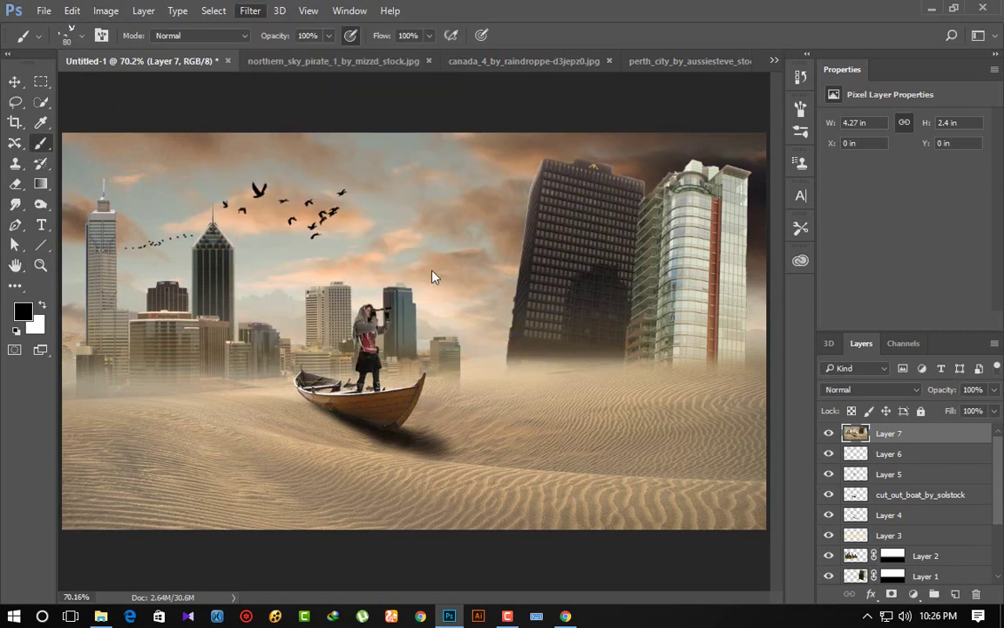
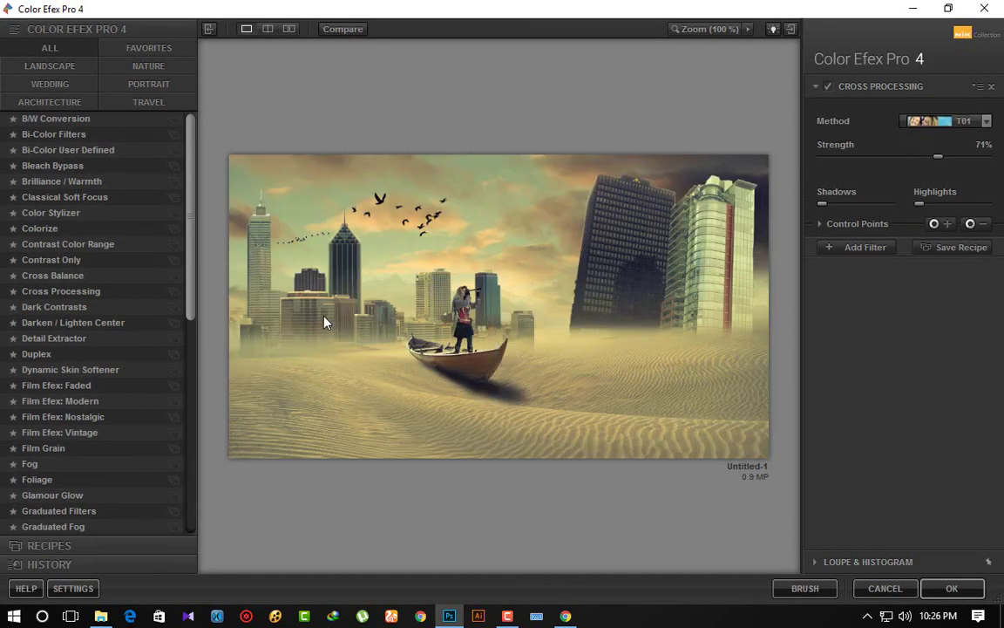
Step: Lower the cross processing strength and try the B02 method with a slightly stronger effect
left_click_drag(939, 155, 882, 156)
left_click(946, 120)
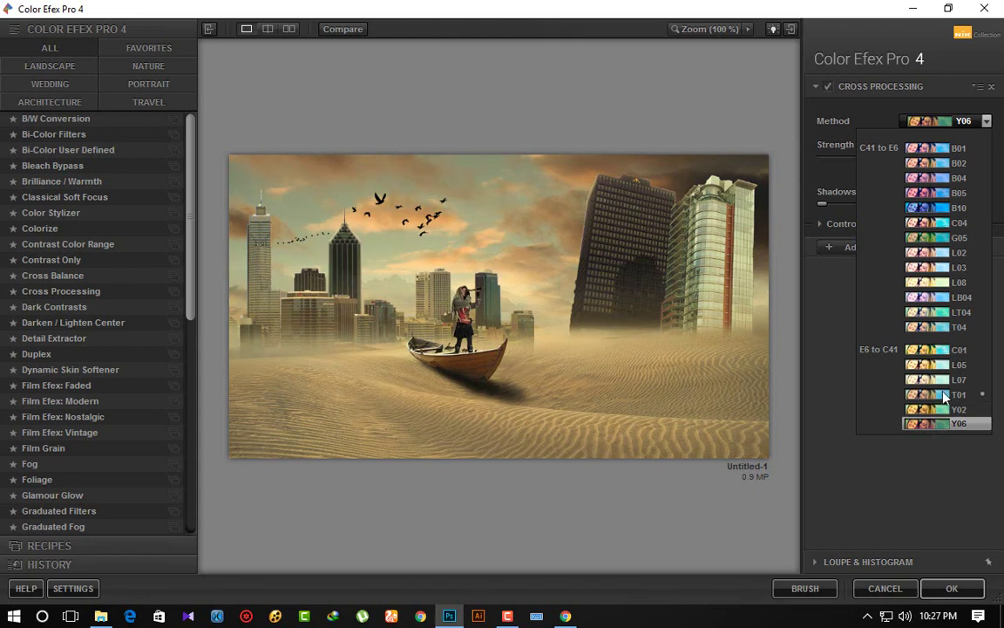
left_click(924, 163)
mouse_move(887, 162)
left_mouse_down()
mouse_move(902, 157)
mouse_move(759, 150)
mouse_move(887, 151)
mouse_move(848, 155)
left_mouse_up()
Step: Switch to the Y06 method at 29% strength, brighten the shadows, and leave Highlights at 0%
left_click(986, 120)
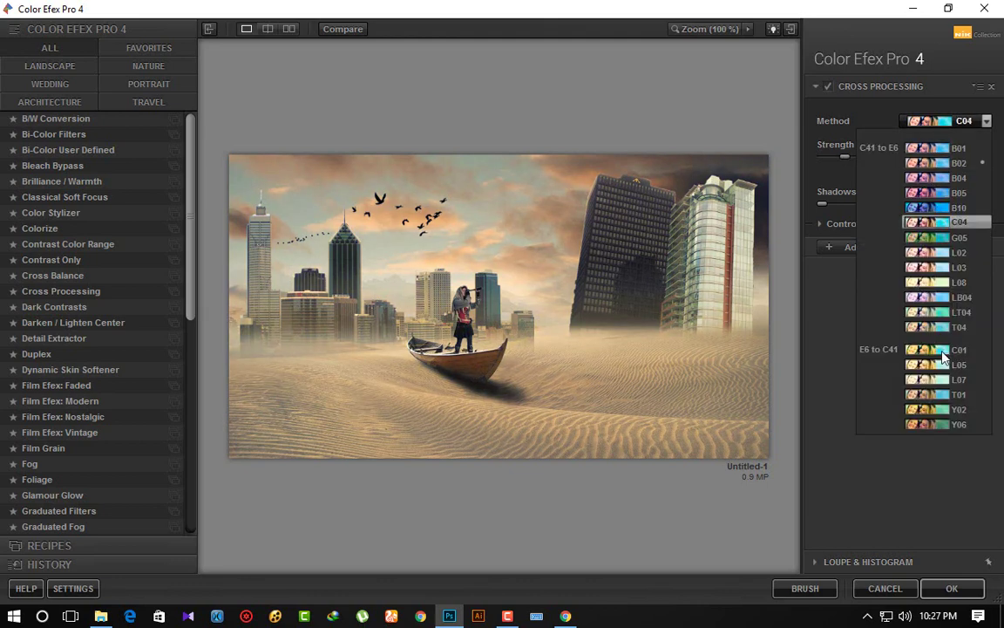
left_click(941, 424)
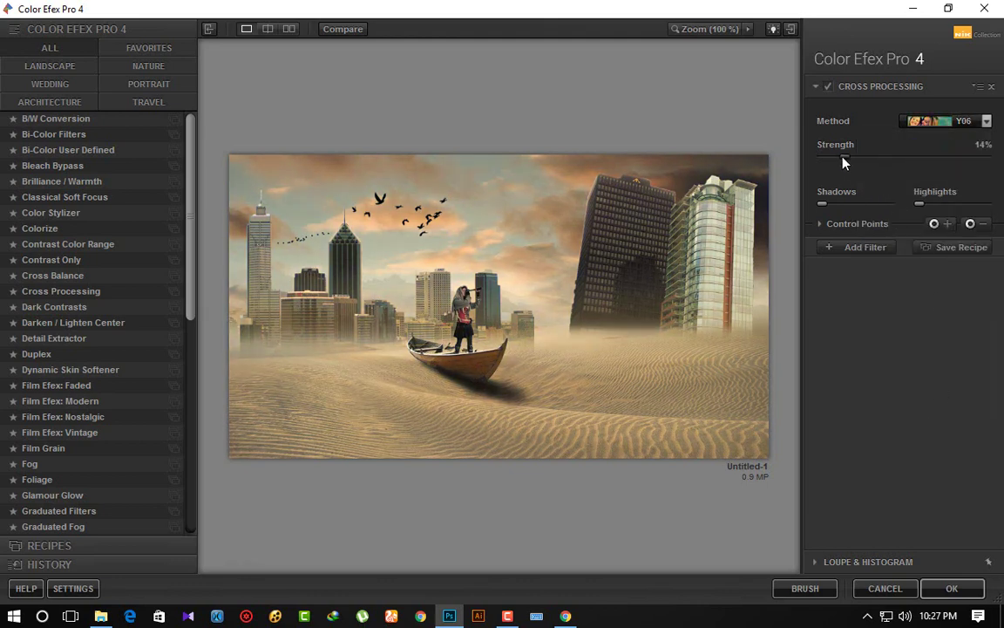
mouse_move(845, 157)
left_mouse_down()
mouse_move(895, 158)
mouse_move(858, 156)
mouse_move(869, 156)
left_mouse_up()
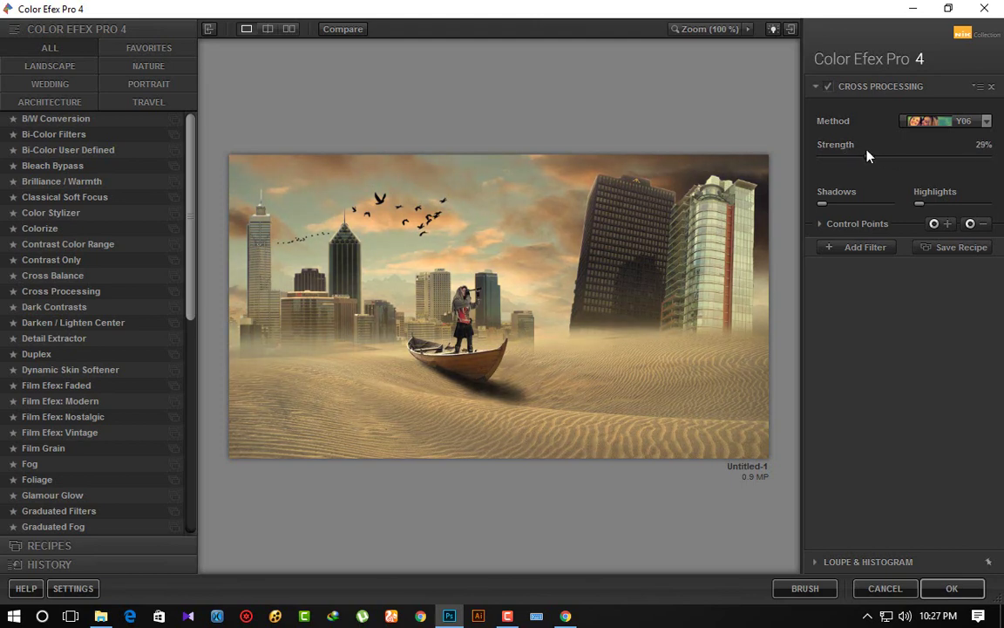
left_click_drag(822, 203, 862, 205)
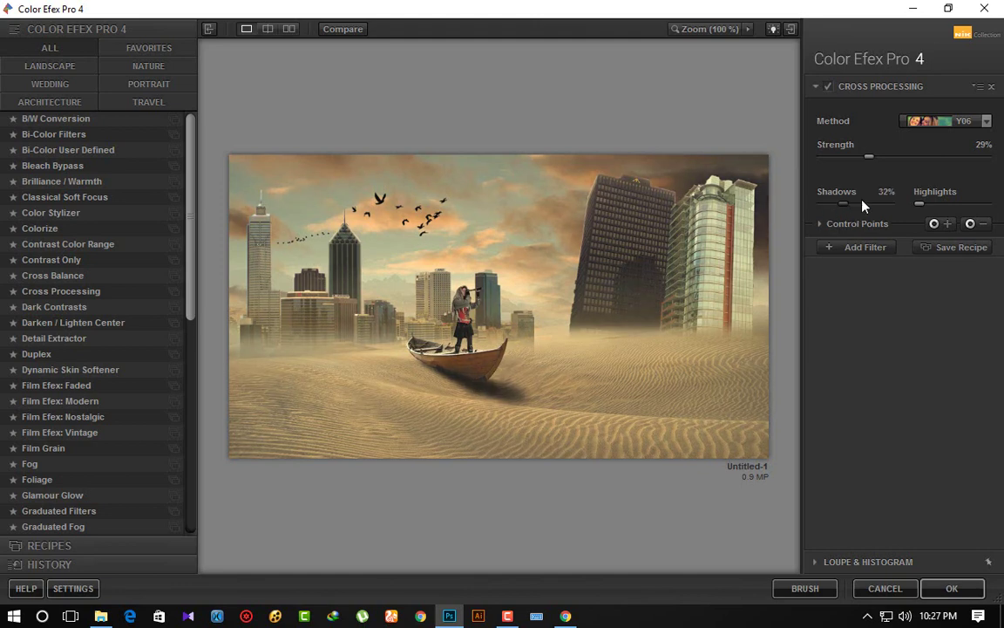
mouse_move(949, 201)
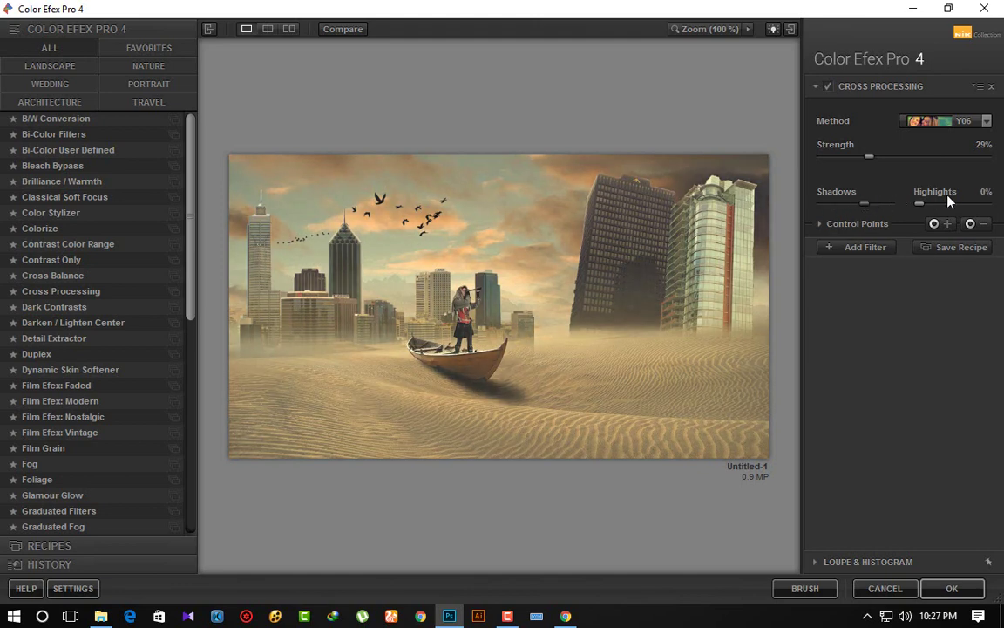
mouse_move(919, 204)
left_mouse_down()
mouse_move(948, 204)
mouse_move(907, 207)
left_mouse_up()
Step: Apply the Color Efex Pro cross processing and return to the Photoshop composite
left_click(951, 586)
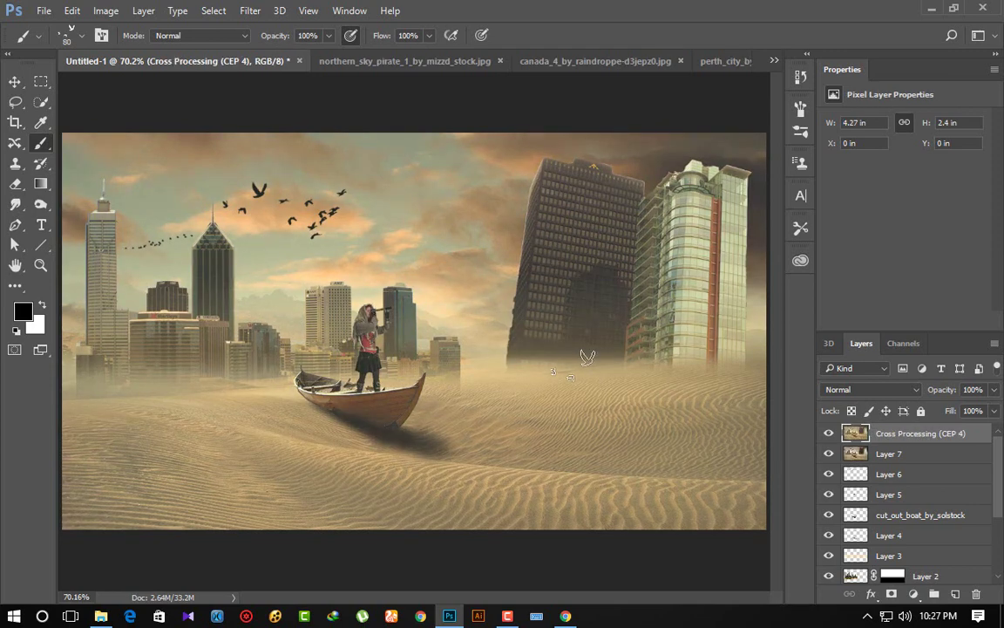
scroll(510, 331, "down", 2)
scroll(505, 333, "down", 2)
scroll(563, 369, "down", 1)
scroll(563, 369, "up", 2)
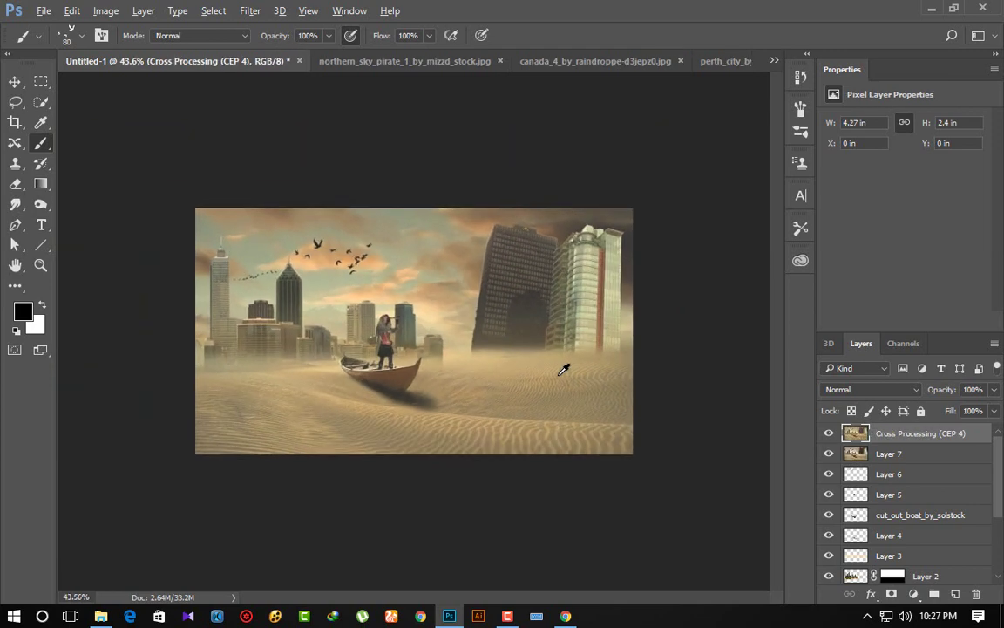
scroll(565, 364, "up", 2)
scroll(565, 365, "up", 1)
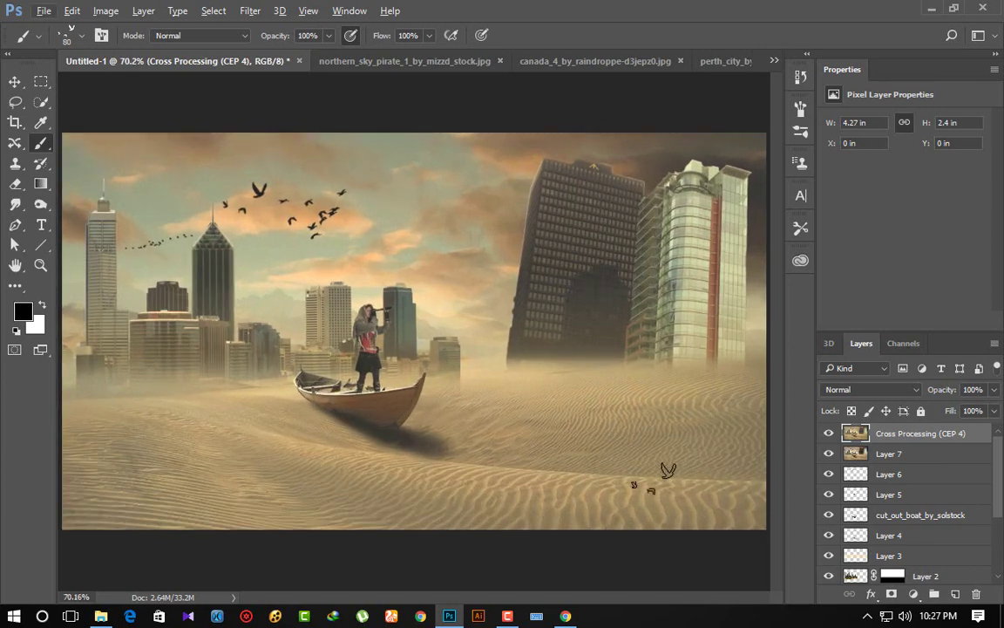
Step: Add a Brightness/Contrast adjustment layer set to Brightness 2 and Contrast 45
left_click(914, 595)
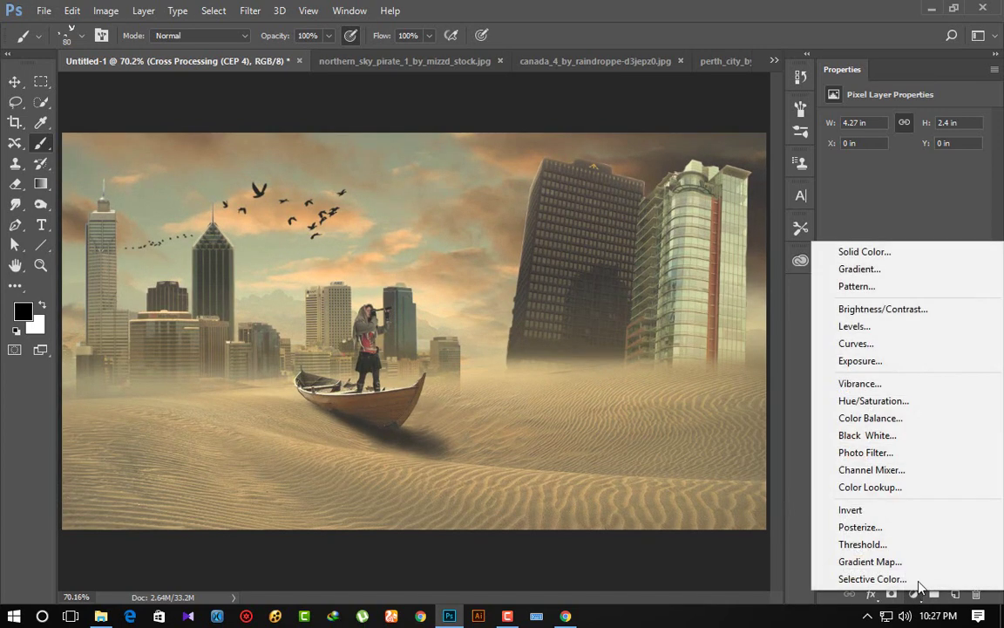
left_click(870, 307)
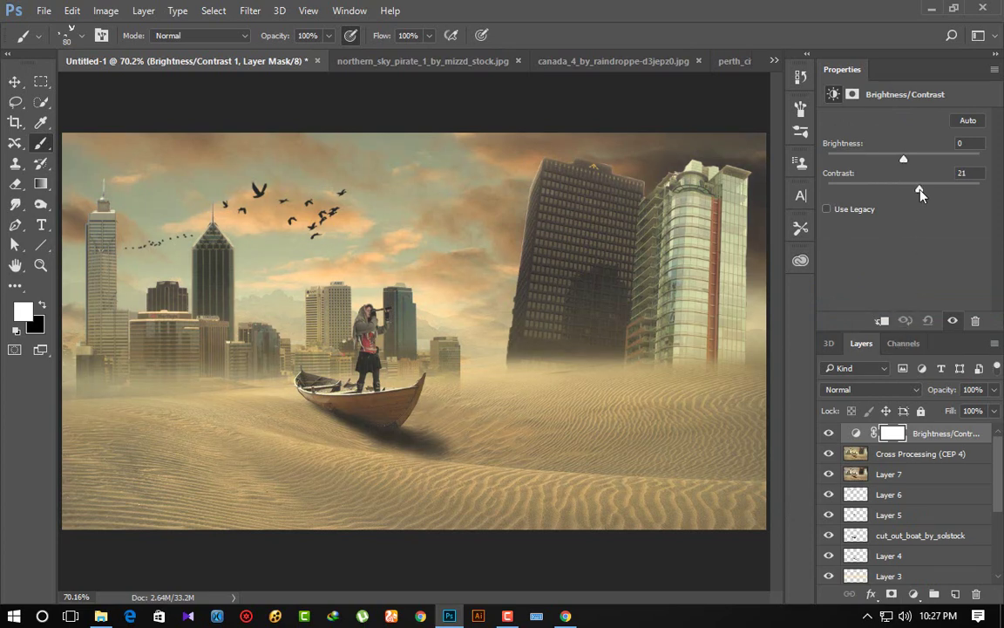
mouse_move(903, 191)
left_mouse_down()
mouse_move(891, 189)
mouse_move(913, 197)
left_mouse_up()
mouse_move(903, 159)
left_mouse_down()
mouse_move(889, 163)
mouse_move(904, 160)
left_mouse_up()
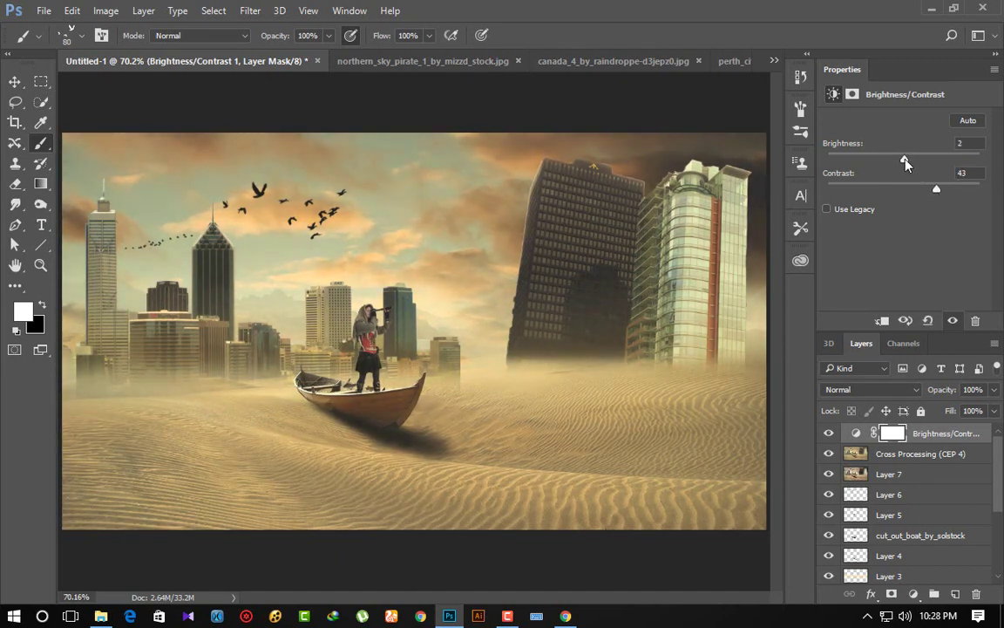
scroll(549, 325, "down", 3)
scroll(605, 320, "up", 1)
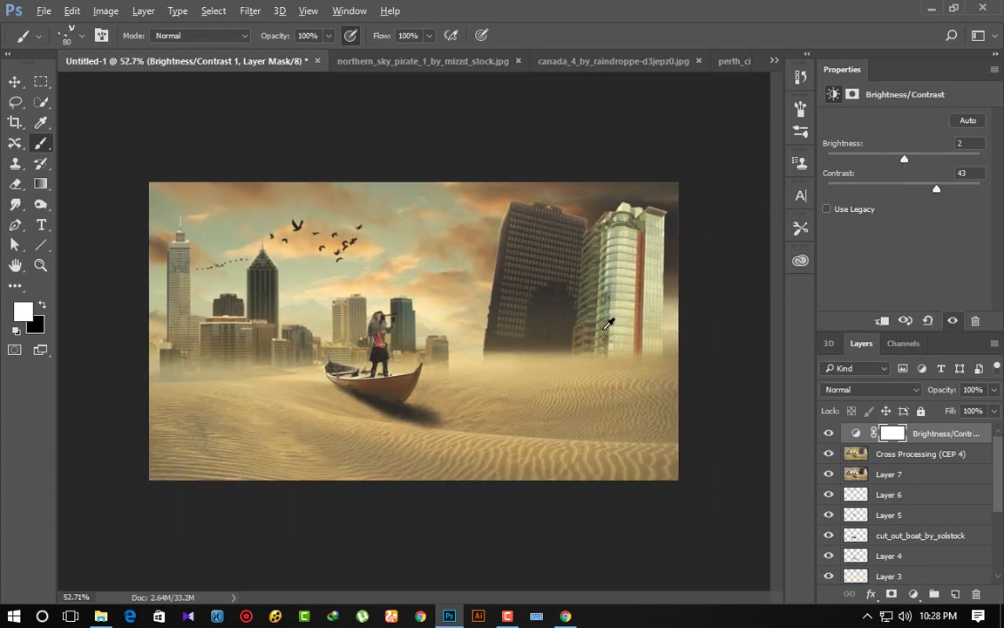
scroll(607, 324, "up", 1)
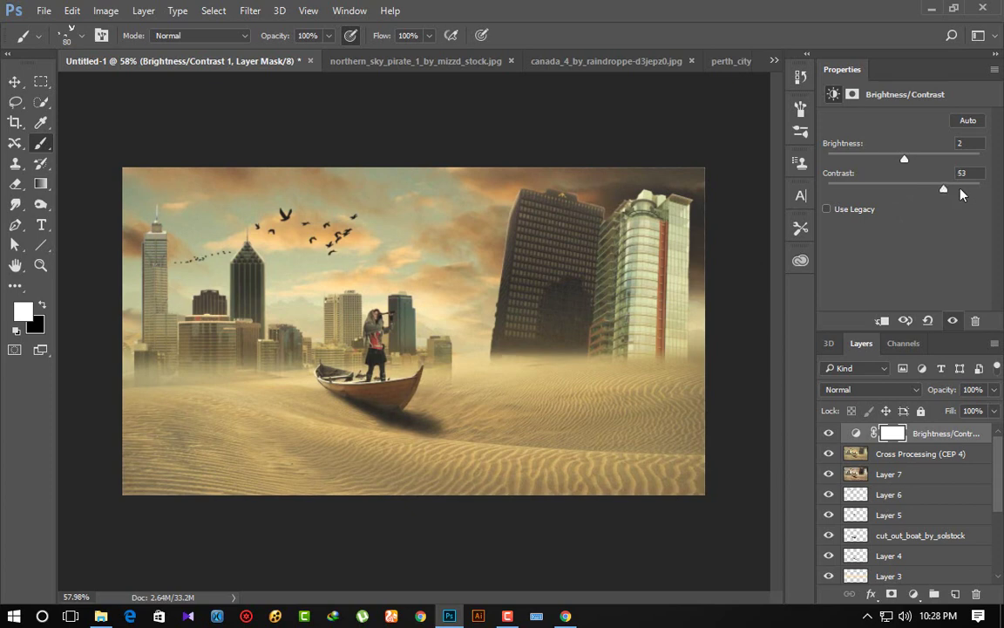
mouse_move(943, 189)
left_mouse_down()
mouse_move(884, 185)
mouse_move(939, 184)
left_mouse_up()
Step: Add a Curves adjustment layer and lift the RGB black point to fade the shadows
left_click(913, 594)
left_click(869, 342)
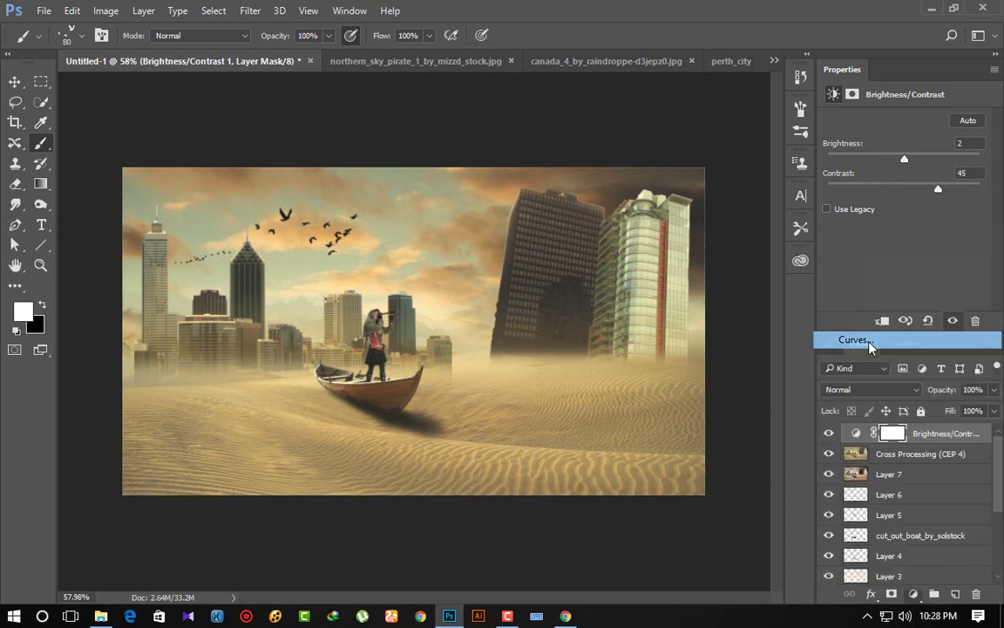
left_click_drag(858, 276, 858, 269)
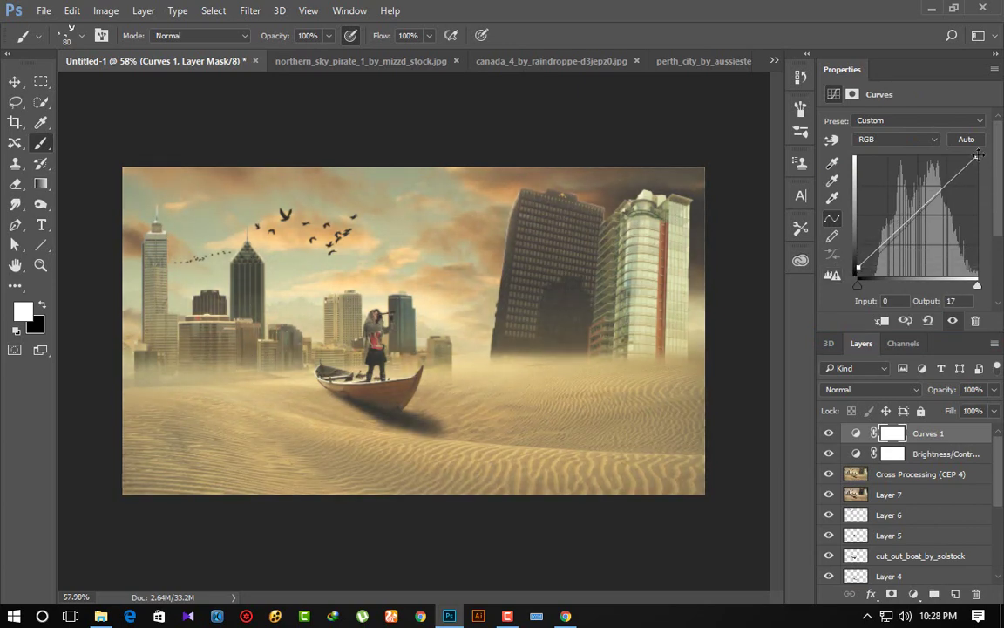
Step: On the Blue curve, cap the highlights at 233 and lift the shadows to 19
left_click(906, 139)
left_click(871, 179)
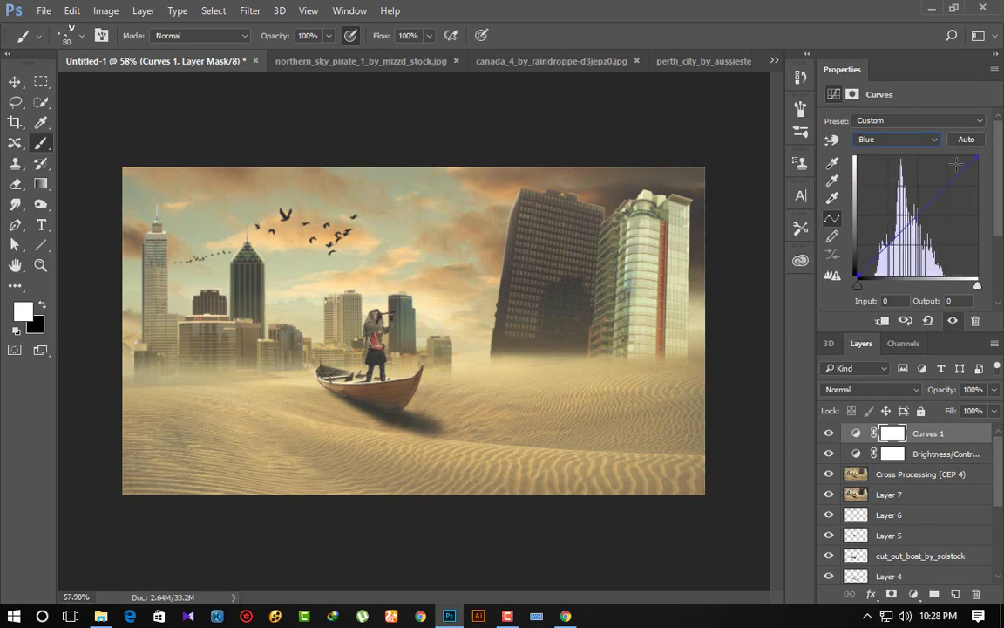
left_click_drag(978, 156, 980, 164)
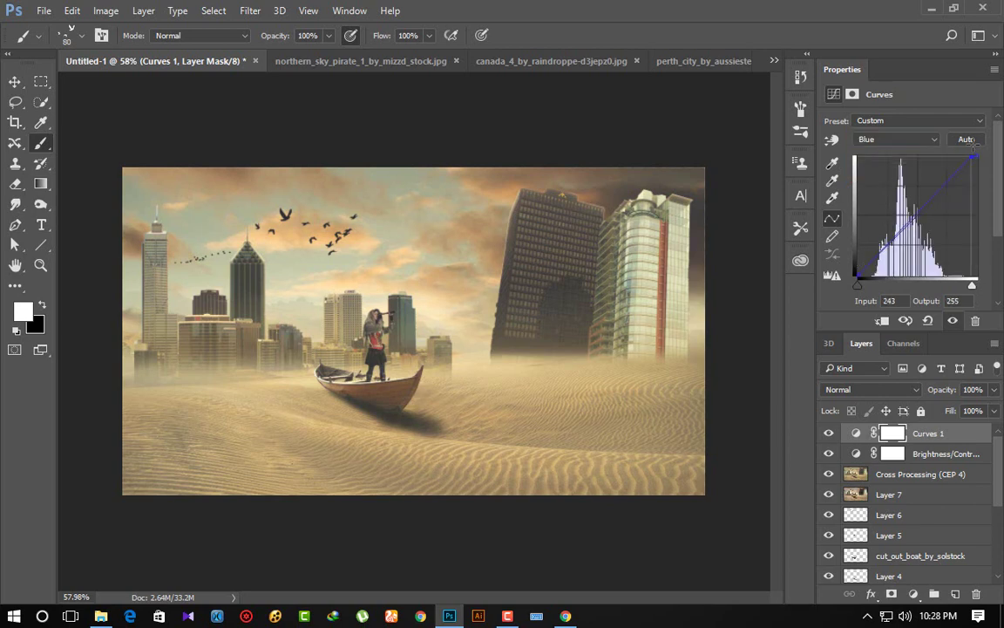
left_click_drag(999, 165, 990, 179)
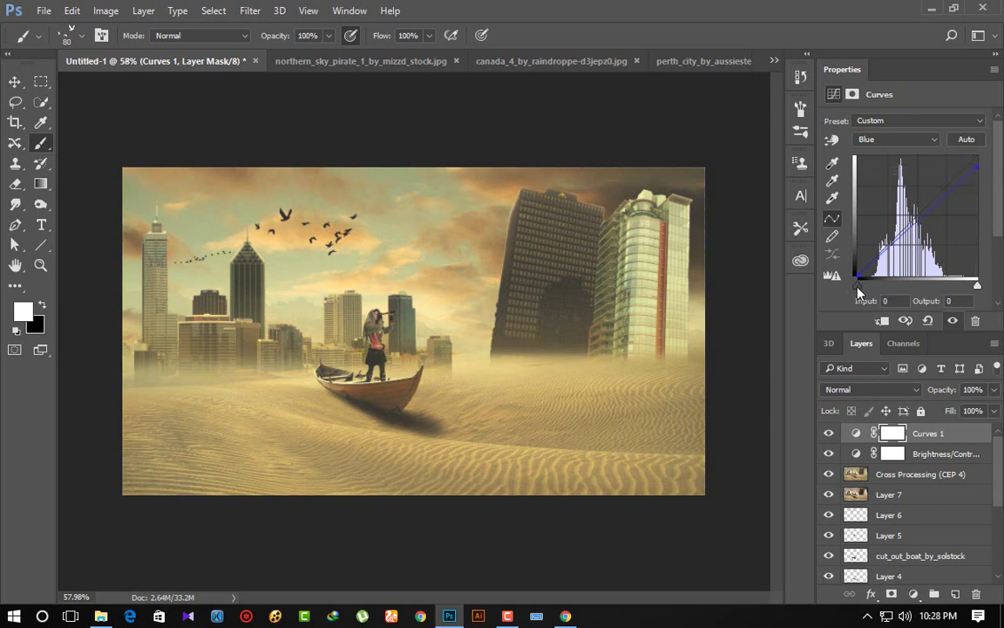
left_click_drag(857, 293, 874, 295)
left_click_drag(859, 275, 848, 266)
scroll(716, 297, "up", 2)
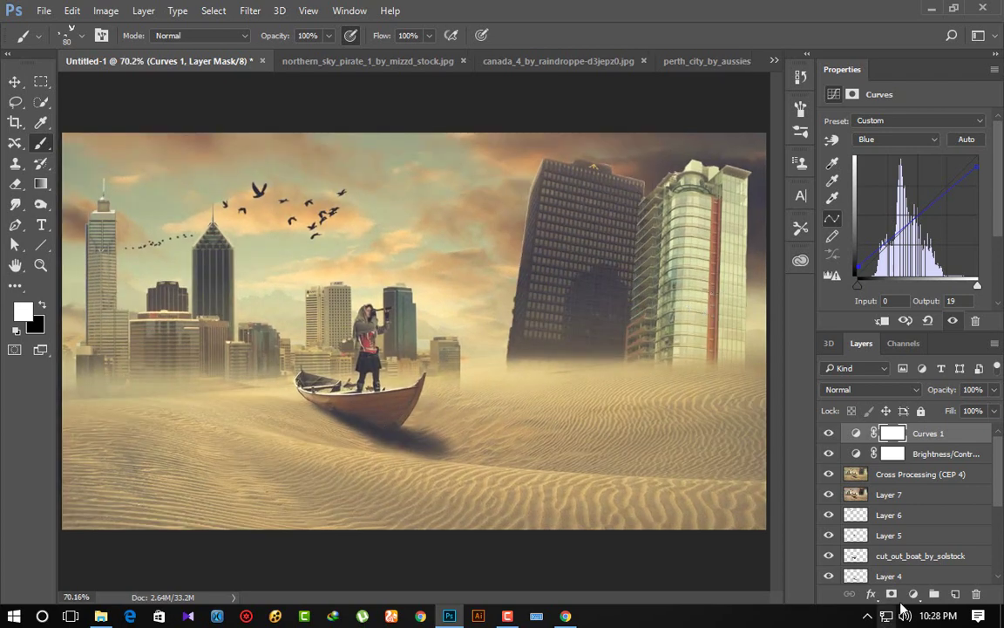
Step: Fill a new Layer 8 with a merged copy via Apply Image, then duplicate Layer 8
left_click(954, 593)
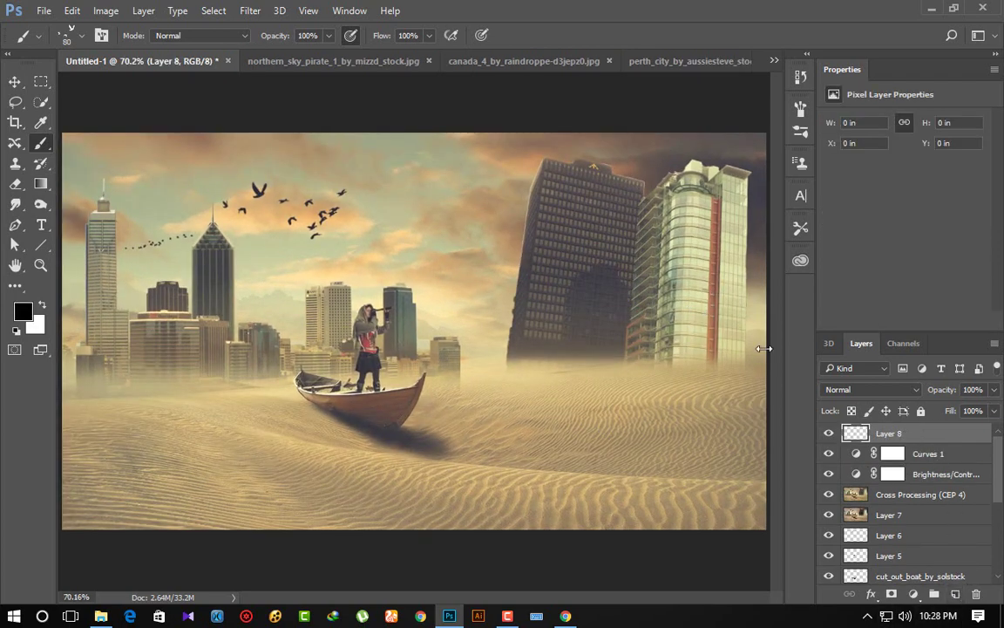
left_click(104, 11)
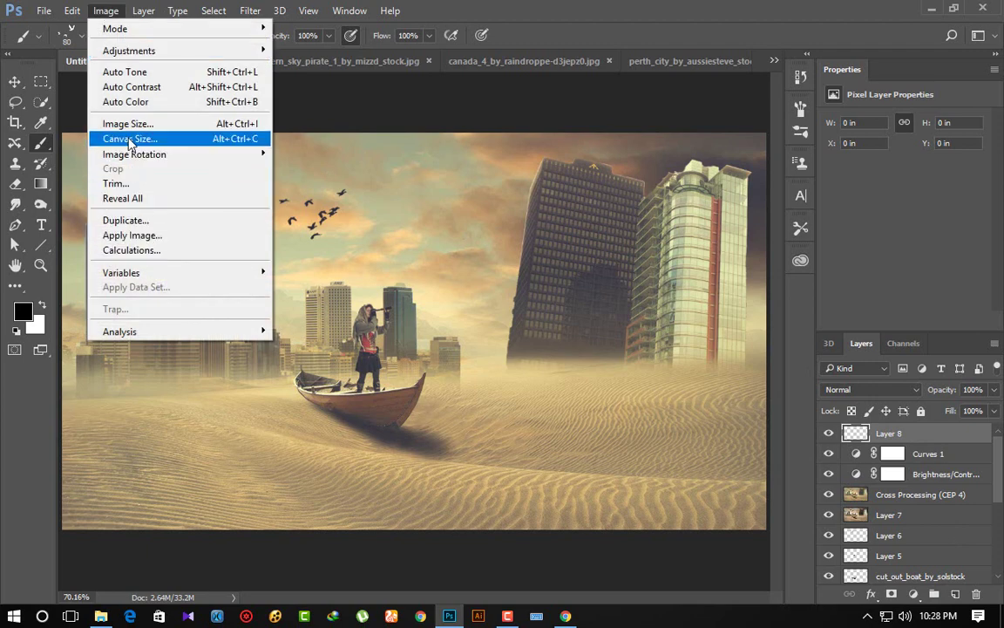
left_click(133, 235)
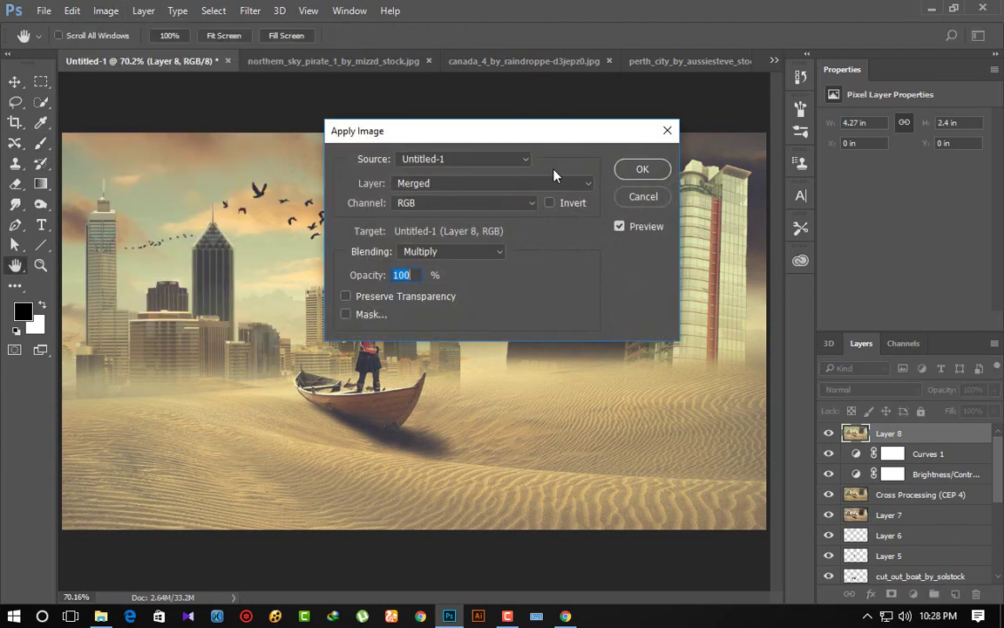
left_click(642, 172)
key("b")
left_click_drag(889, 434, 956, 594)
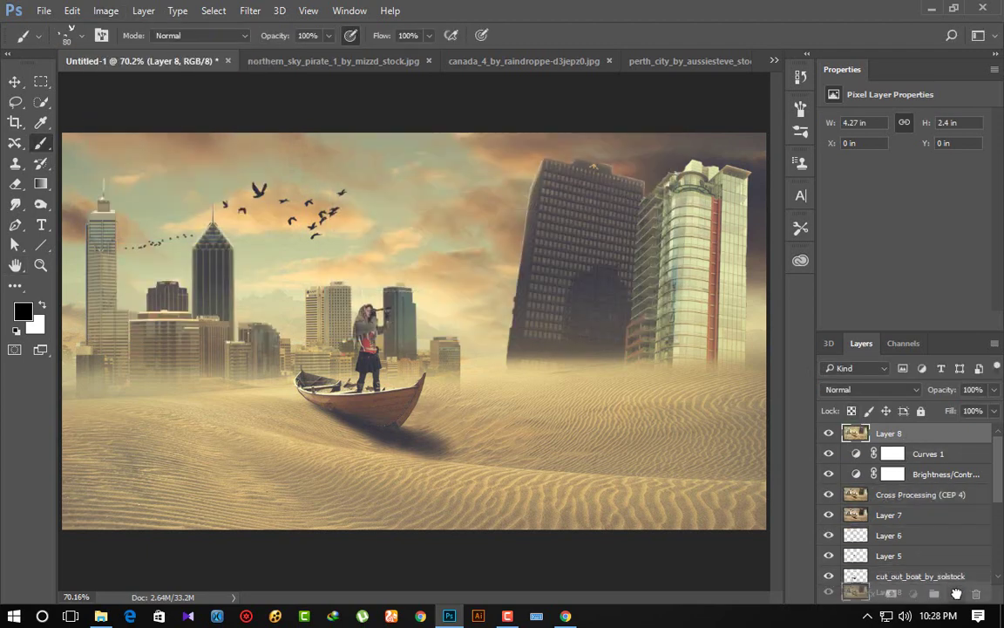
Step: Blend the Layer 8 copy as Vivid Light and apply a 0.6-pixel High Pass filter
left_click(869, 389)
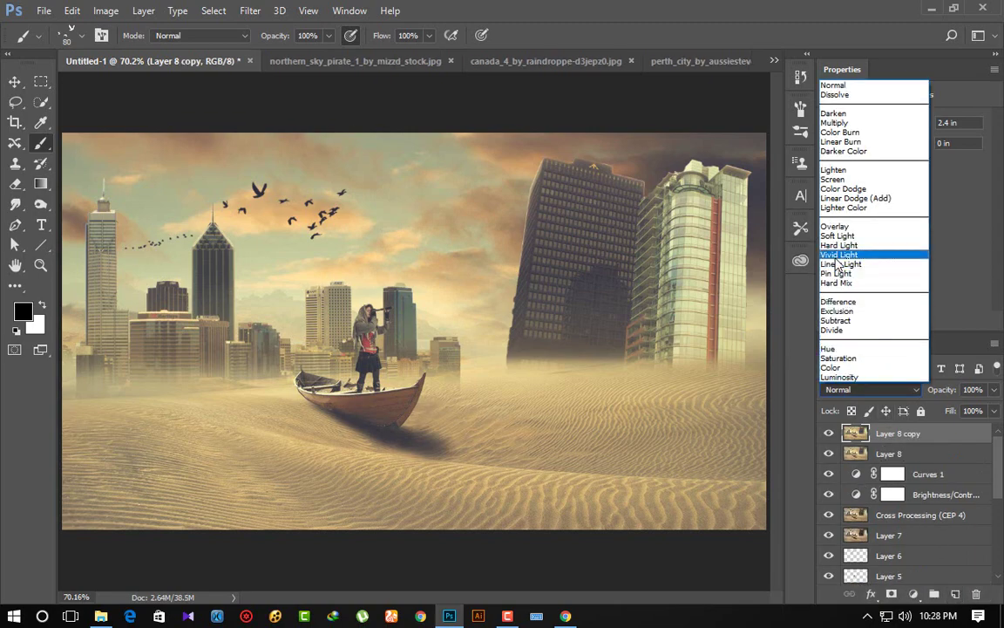
left_click(837, 255)
left_click(250, 10)
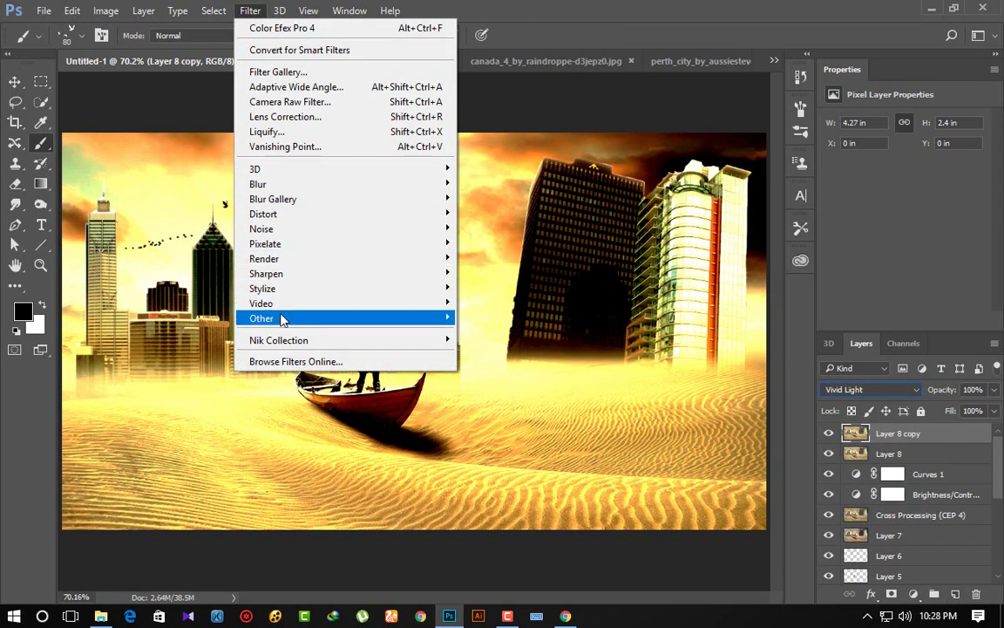
mouse_move(262, 318)
left_click(480, 331)
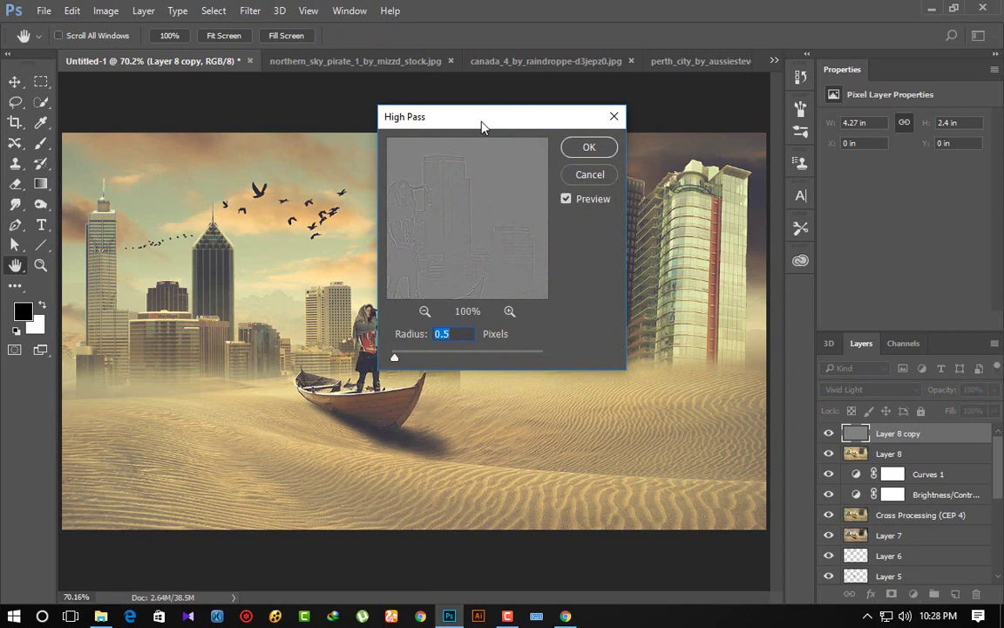
left_click_drag(482, 126, 668, 141)
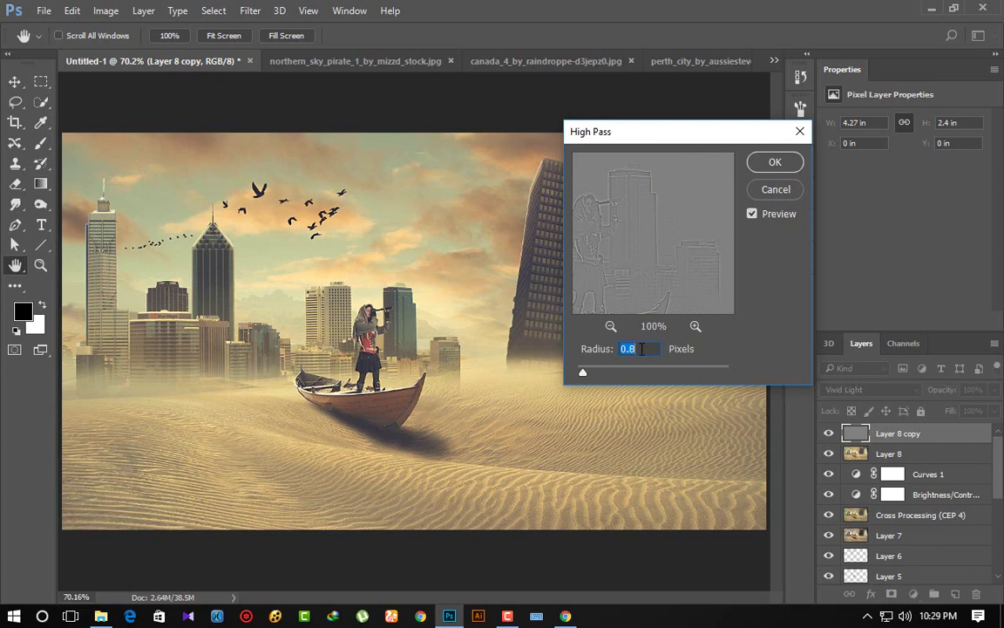
left_click(775, 162)
key("b")
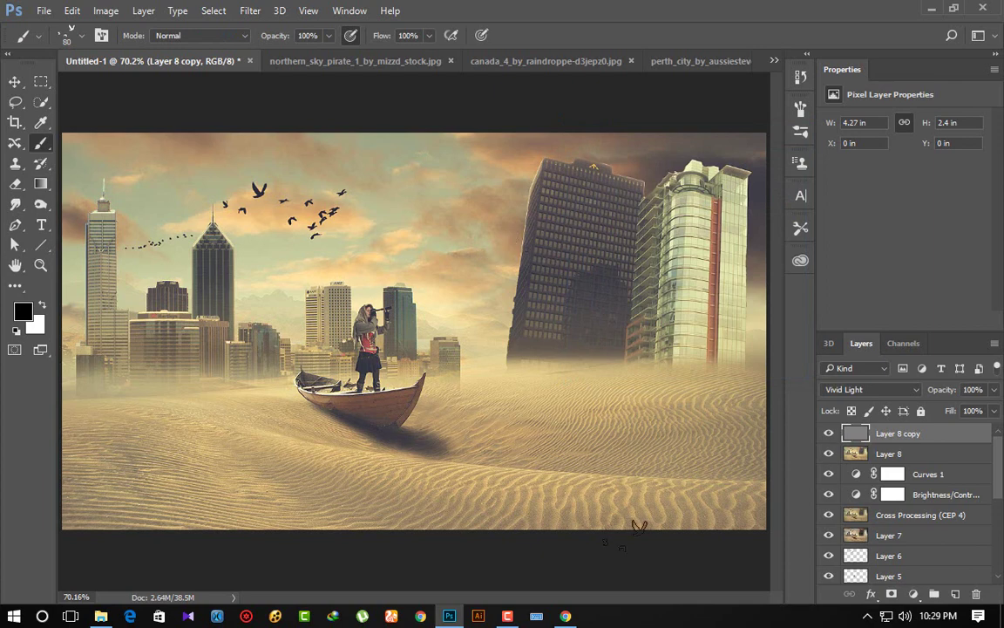
left_click(508, 617)
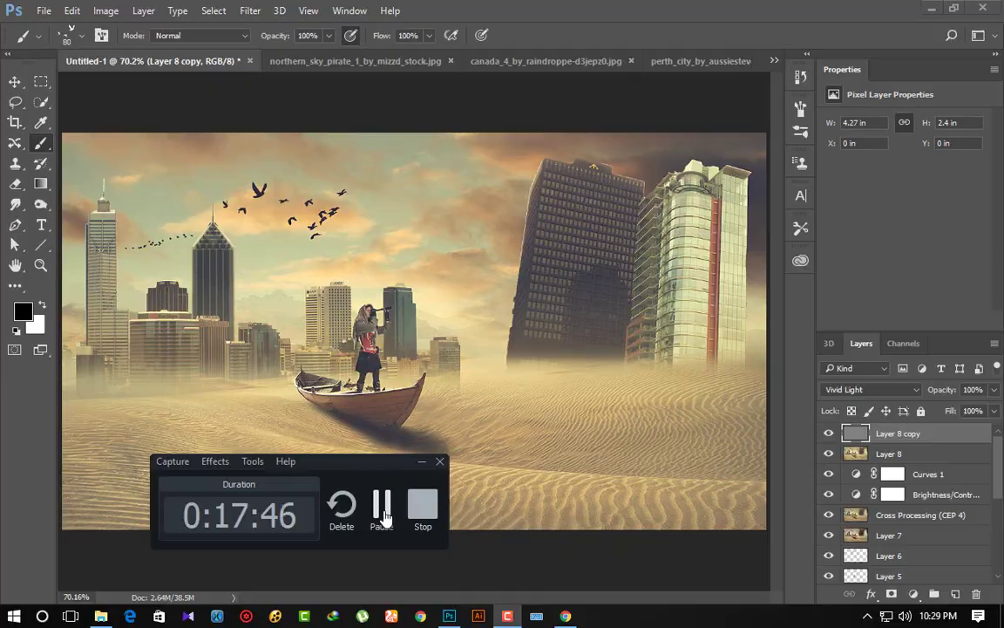